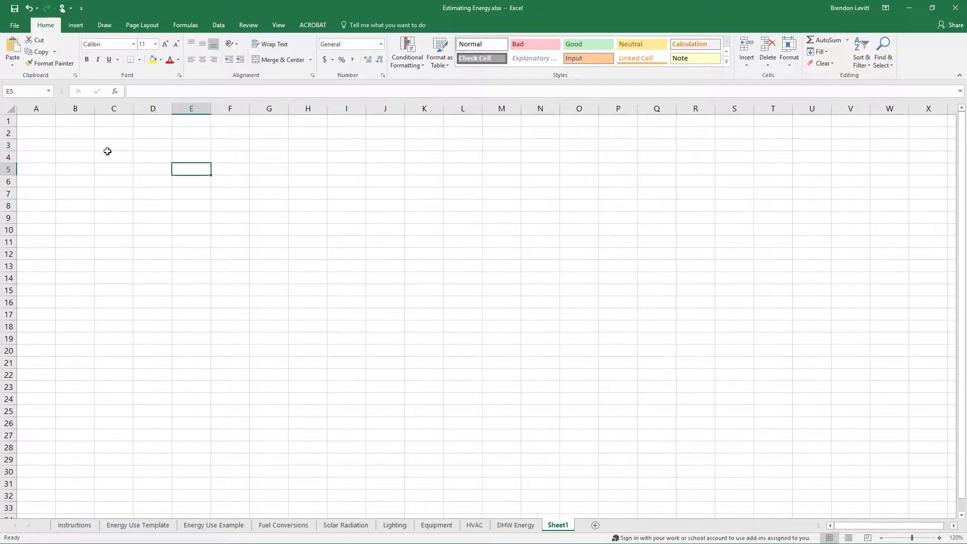
Select cell C3 on Sheet1 and browse the drawing, page layout and formula commands
click(124, 144)
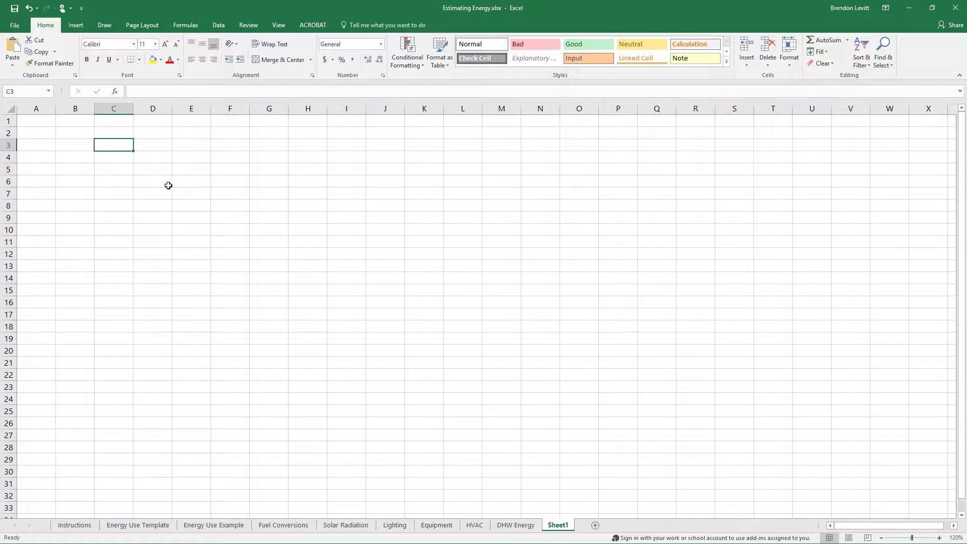
click(101, 25)
click(142, 24)
click(185, 25)
click(45, 24)
Look through each worksheet in turn from Instructions to DHW Energy and return to Sheet1
click(69, 526)
click(138, 525)
click(214, 525)
click(283, 525)
click(346, 525)
click(395, 525)
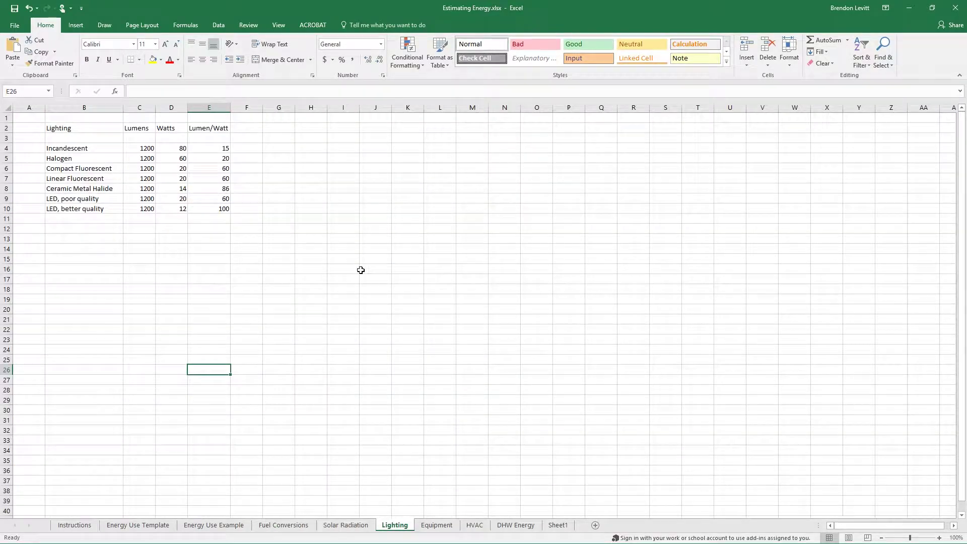
click(437, 524)
click(476, 525)
click(498, 526)
click(557, 525)
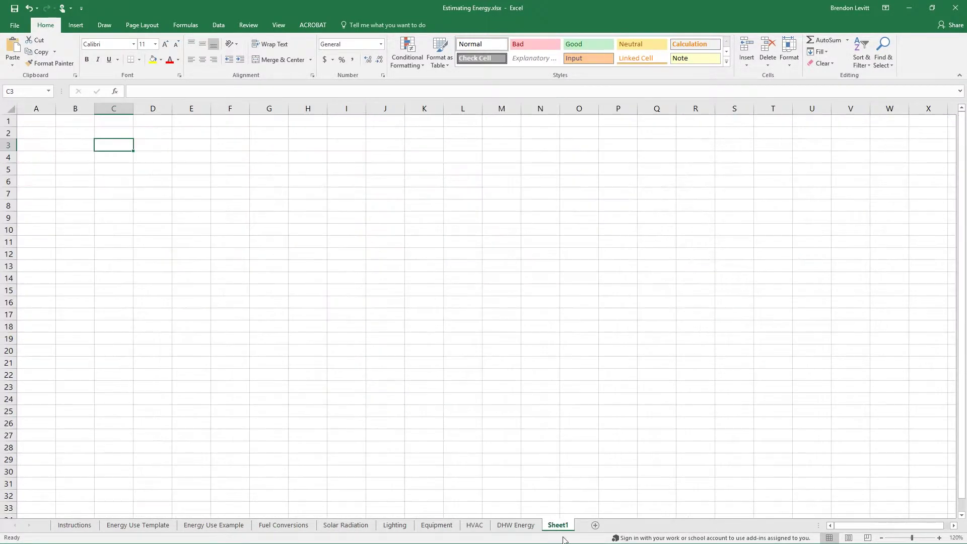
Add two blank worksheets after Sheet1 and delete both of them
click(595, 525)
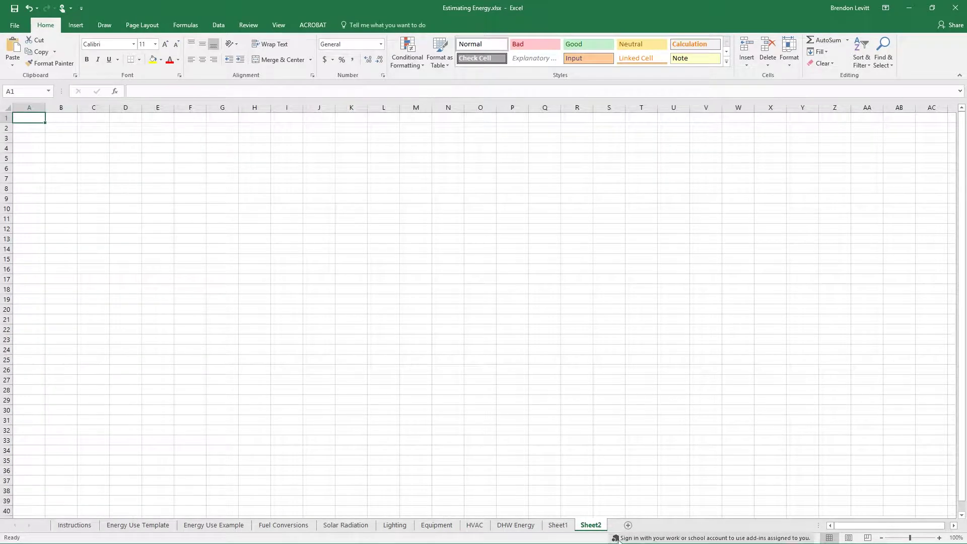
click(628, 526)
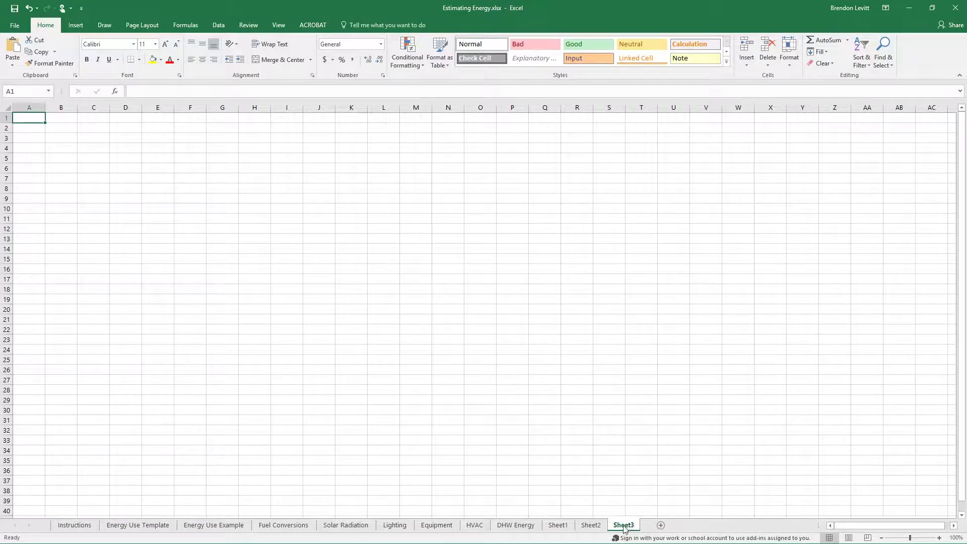
right_click(625, 527)
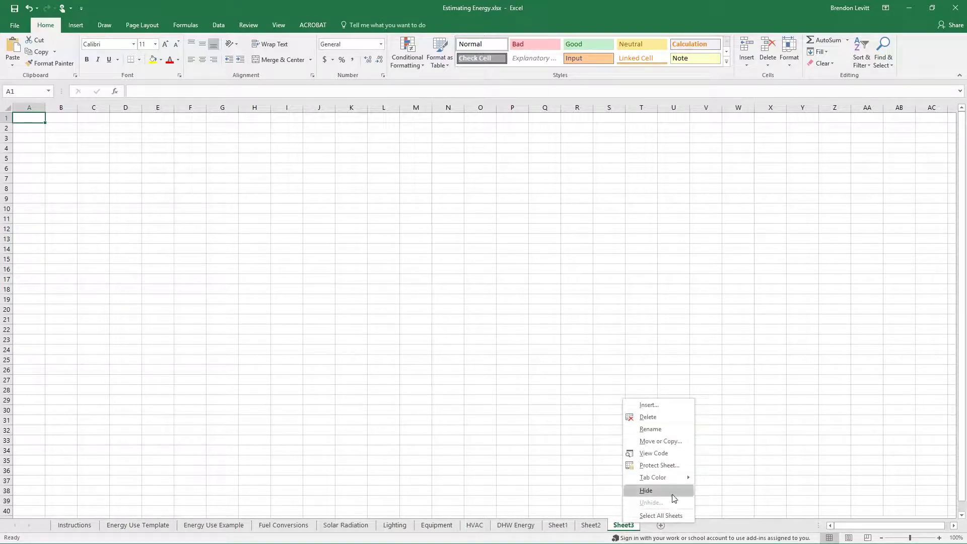
click(654, 417)
right_click(591, 524)
click(647, 417)
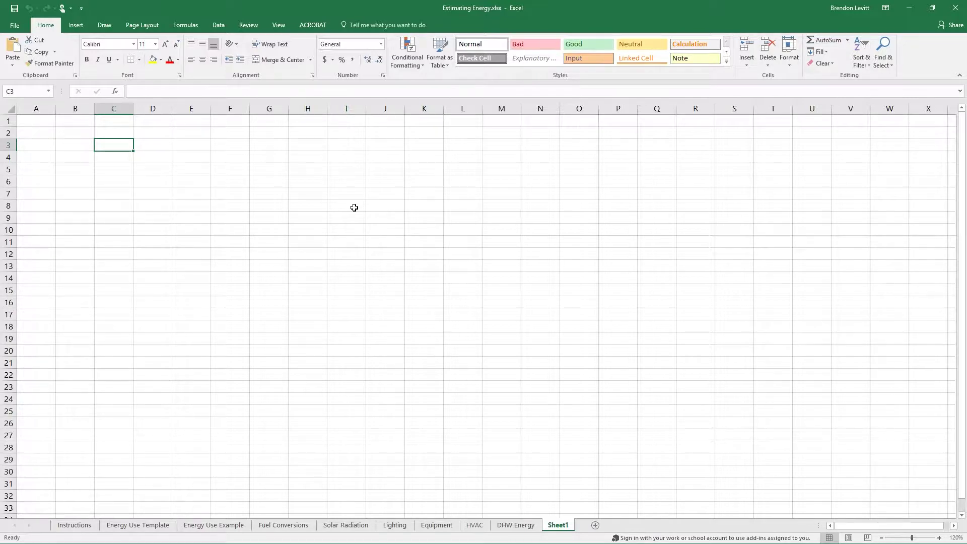
Enter 1 in C3 and 2 in D3, and add them in E3 with the formula =C3+D3
text(1)
key(Tab)
text(2)
key(Tab)
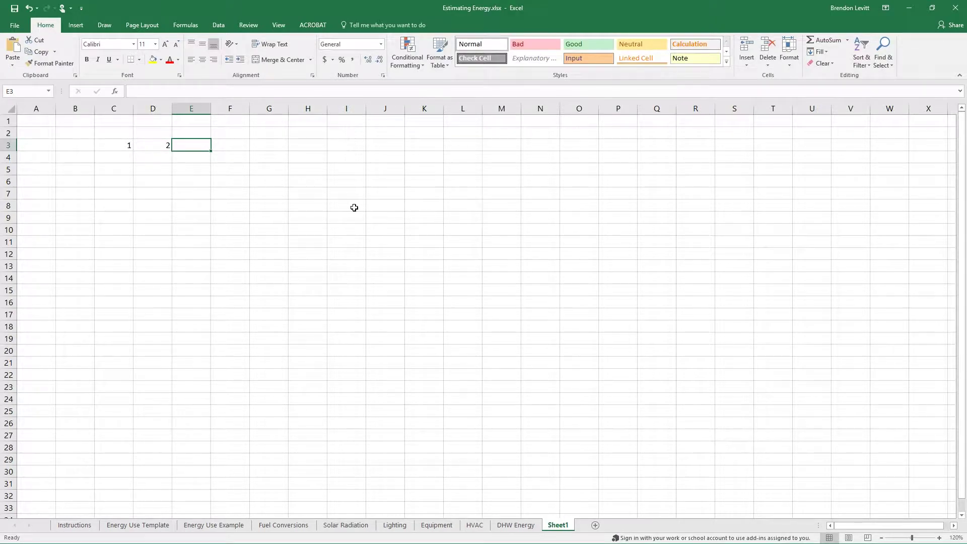
text(=)
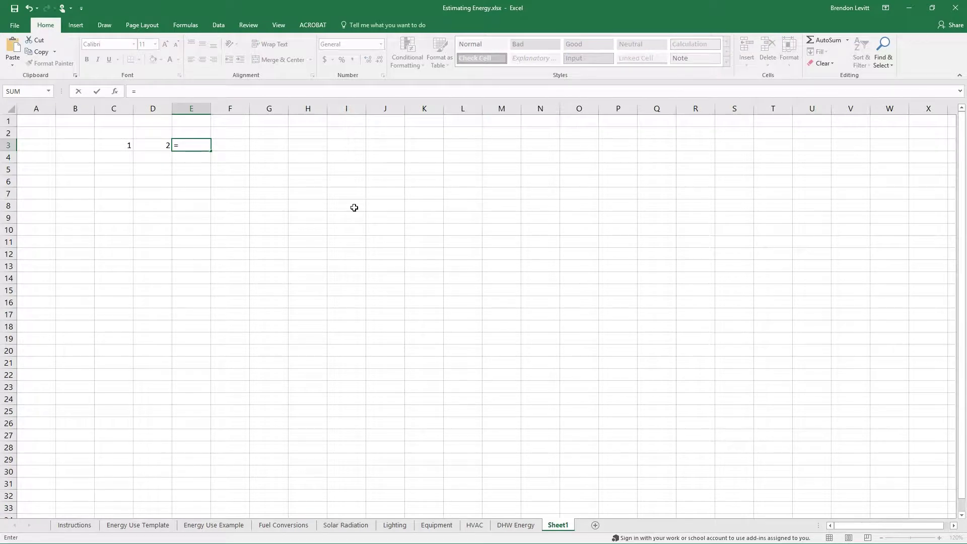
click(119, 145)
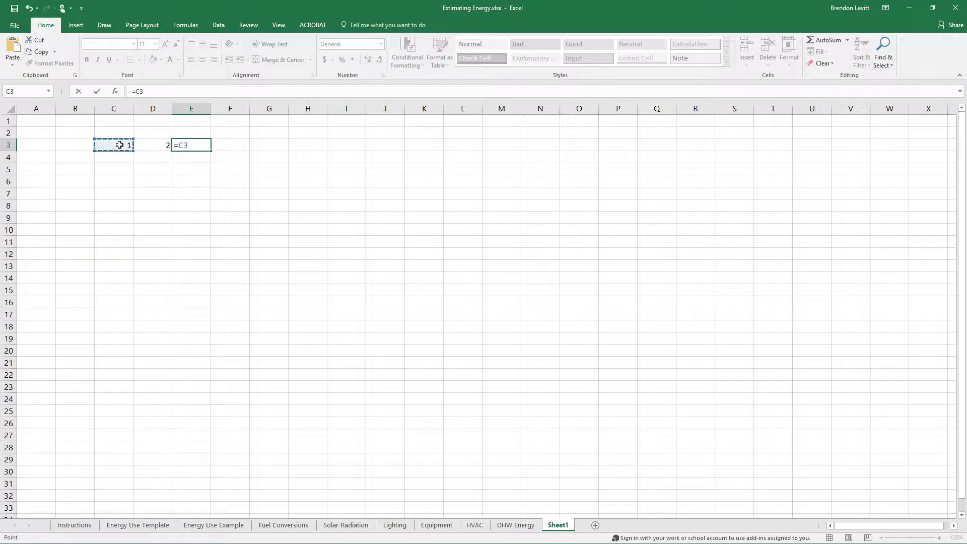
text(+)
click(159, 144)
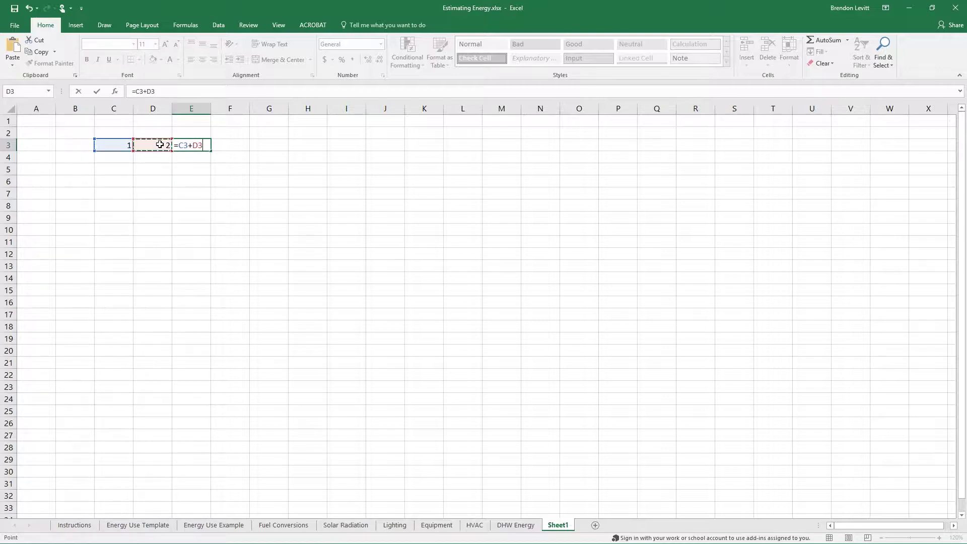
key(Return)
Examine the formula in E3 and the cells it references
click(203, 143)
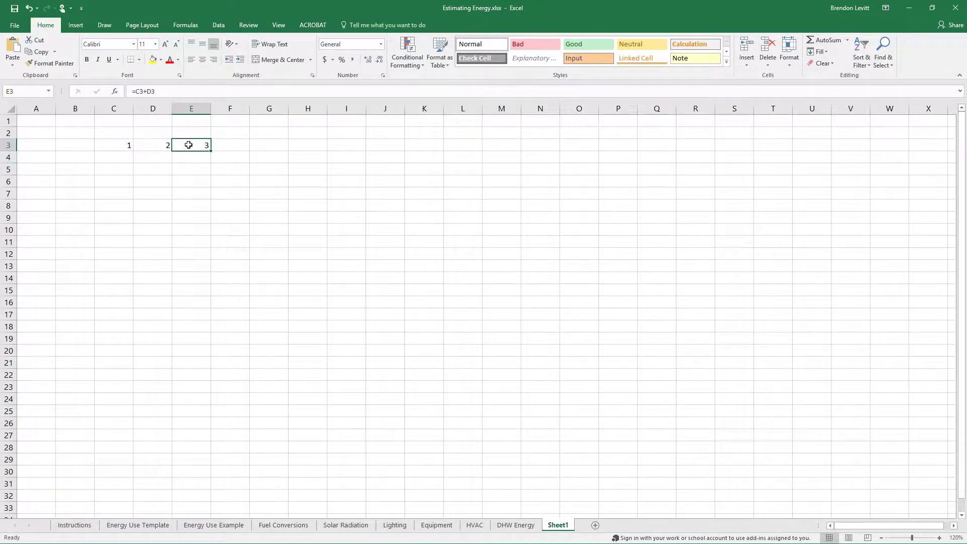
click(165, 90)
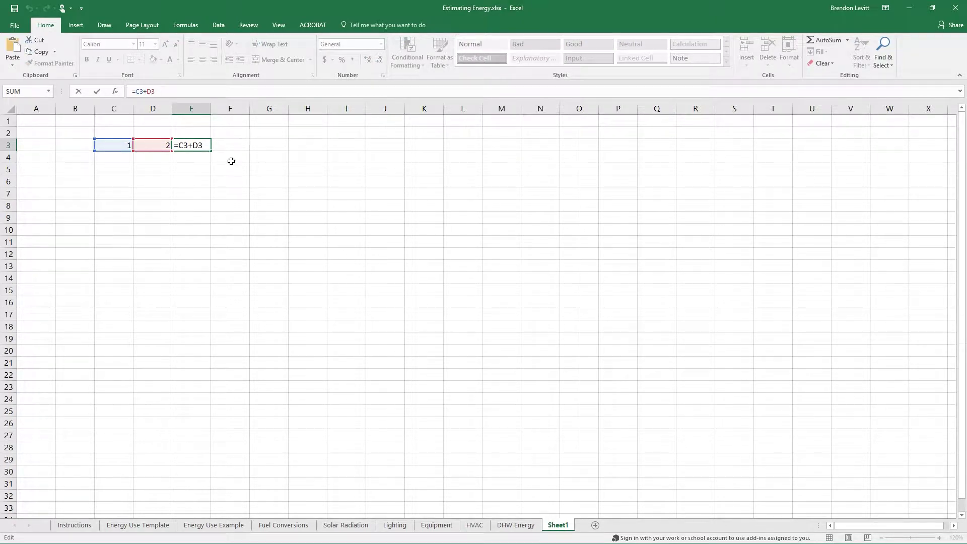
key(Return)
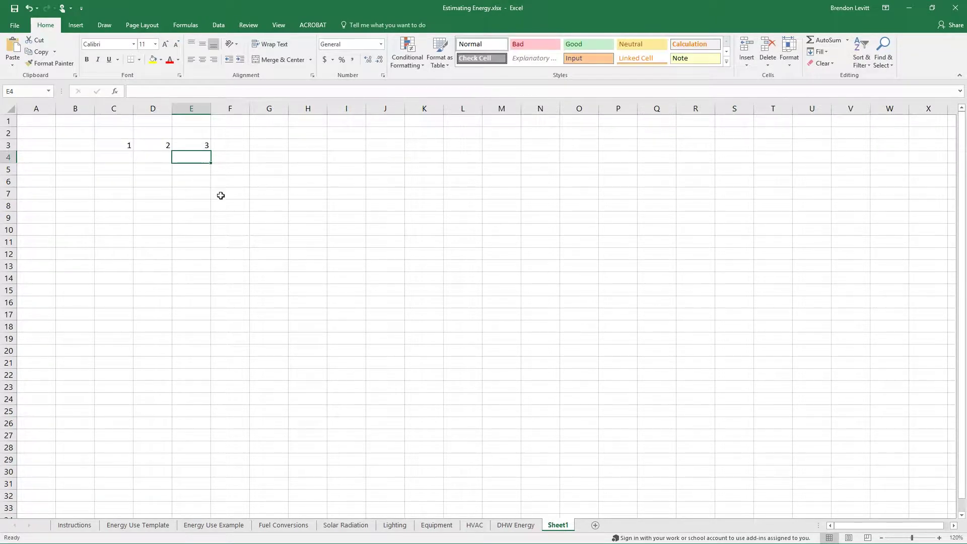
Change D3 to 3 and C3 to 7, and check the sum in E3
click(162, 145)
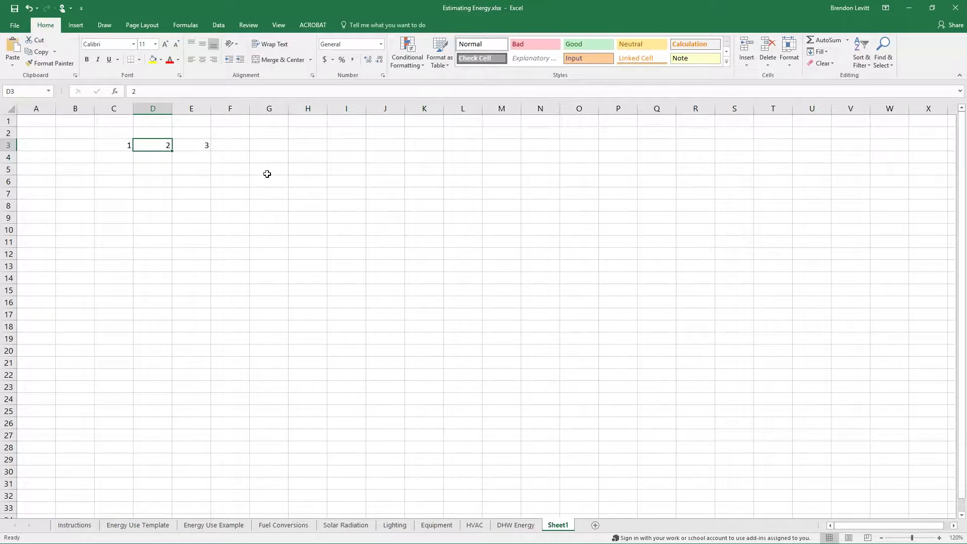
text(3)
key(Return)
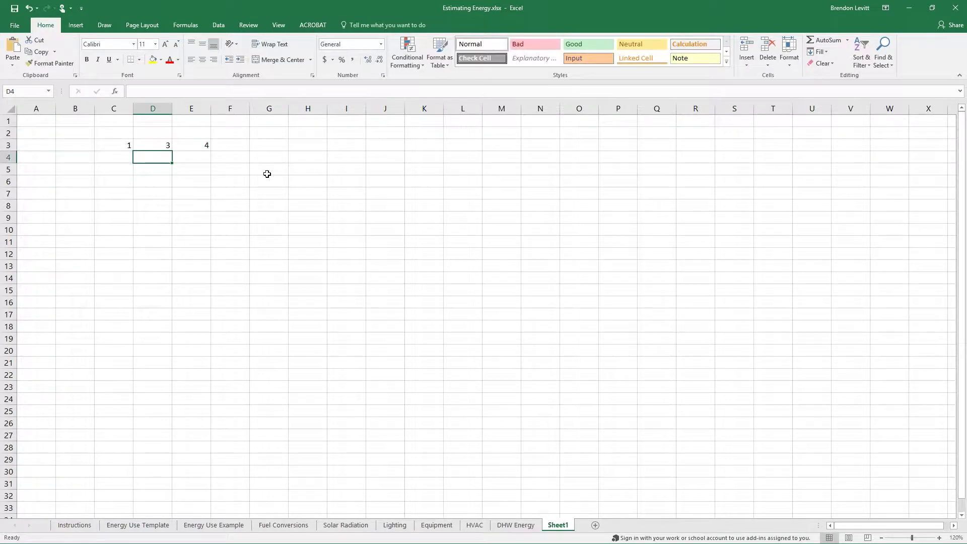
key(Up)
key(Left)
text(7)
key(Return)
click(203, 147)
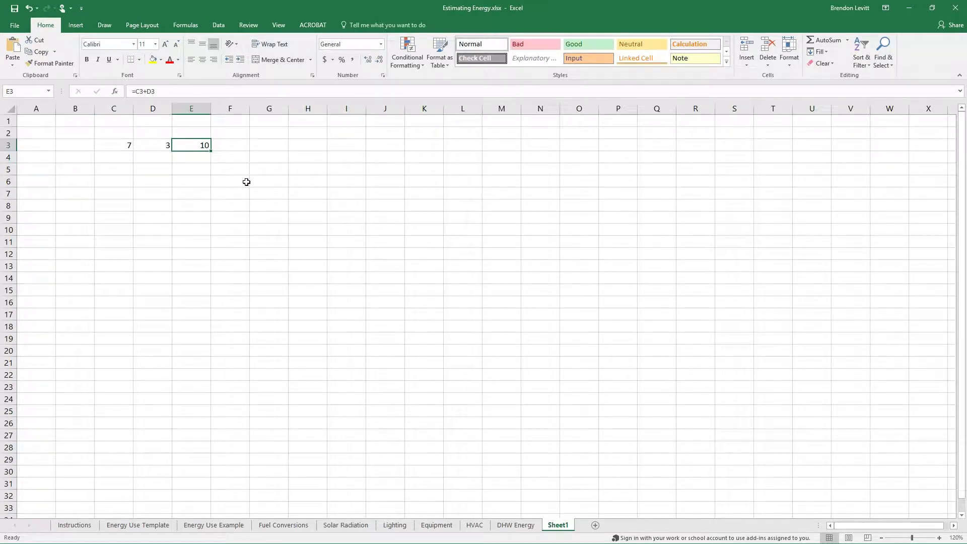
click(193, 155)
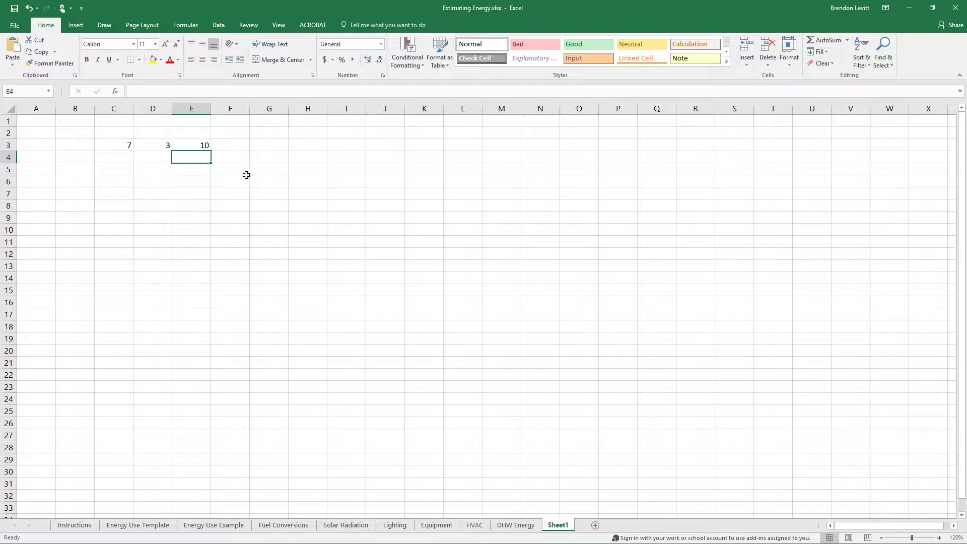
Enter the numbers 1, 2 and 3 down column C in cells C5 to C7
click(122, 168)
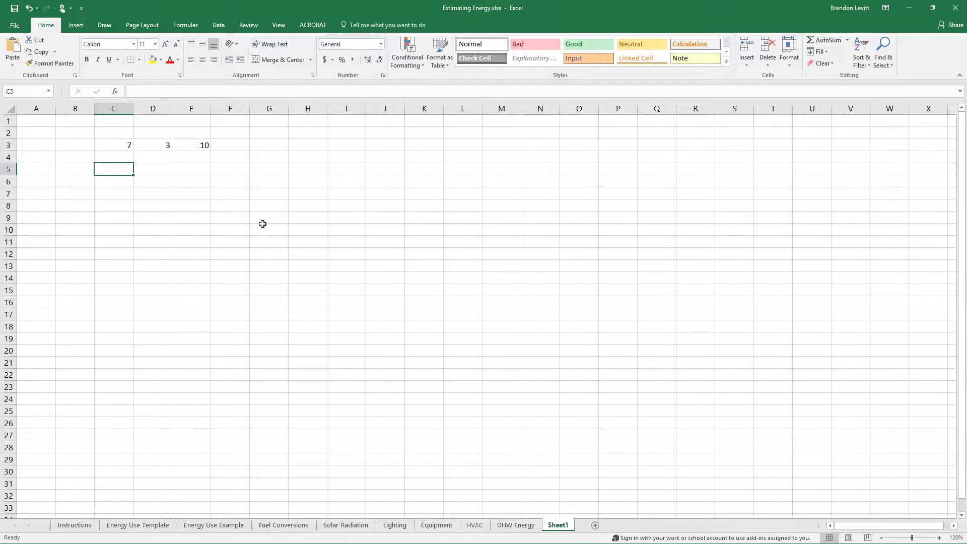
text(1)
key(Return)
text(2)
key(Return)
text(3)
key(Return)
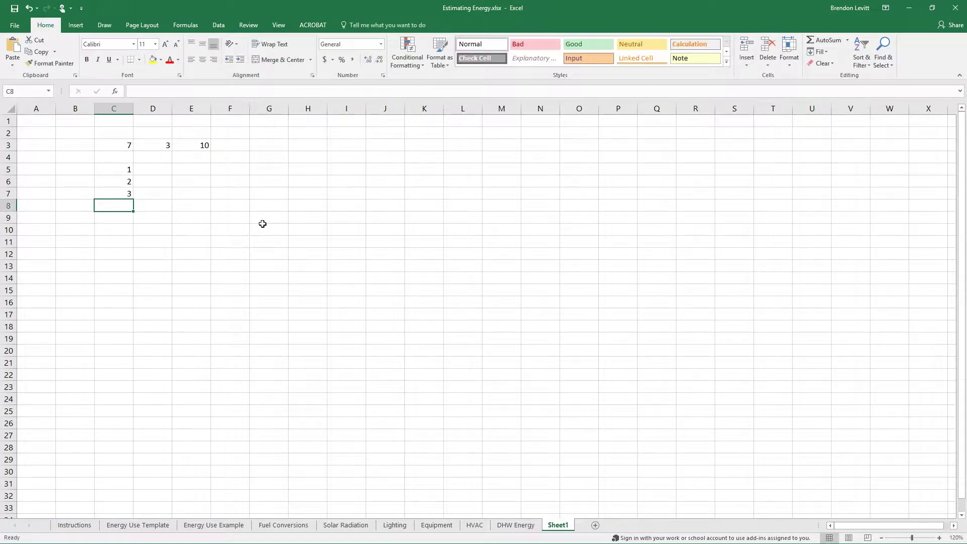
Extend the number series in C5:C7 down to C15 with AutoFill
drag(122, 169, 126, 192)
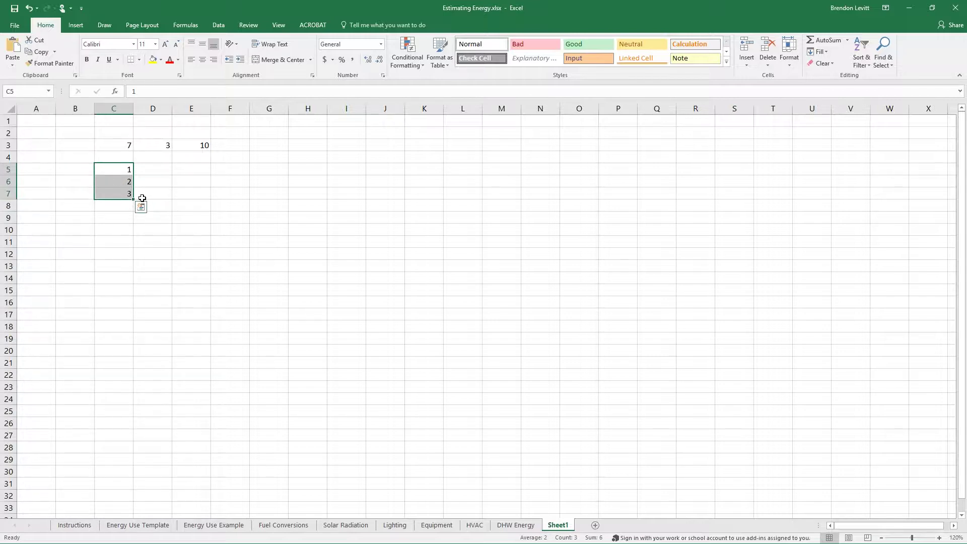
drag(134, 199, 129, 291)
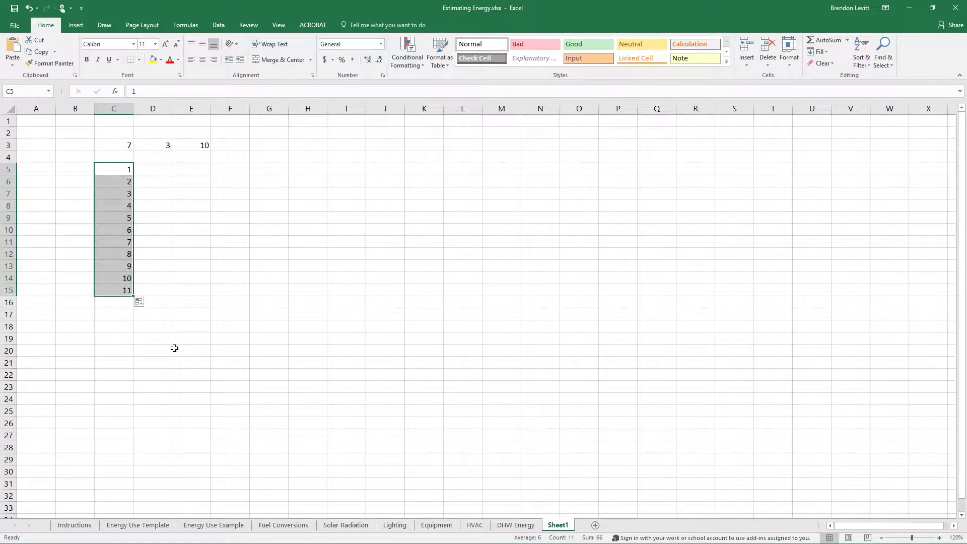
click(191, 326)
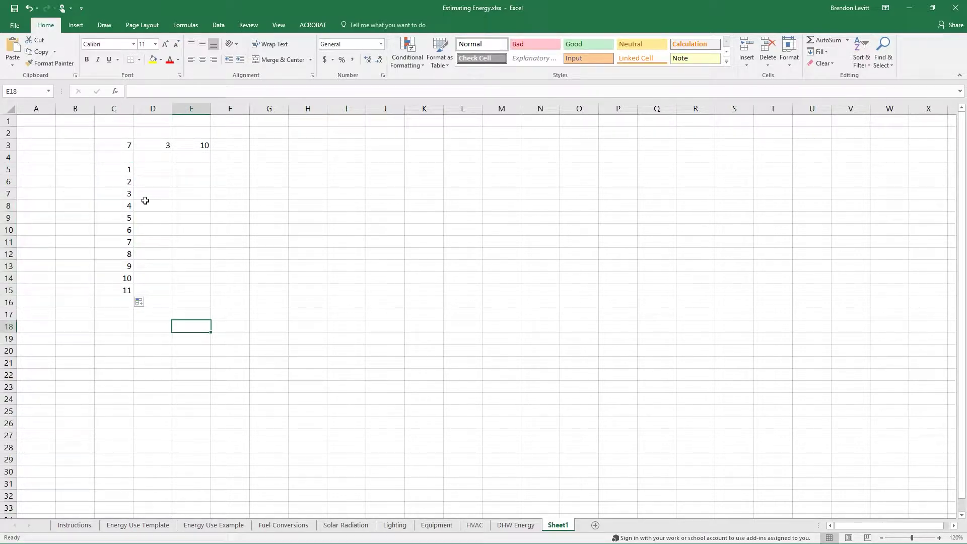
Enter January, February and March in E5:E7 and AutoFill the month series down to December in E16
click(202, 172)
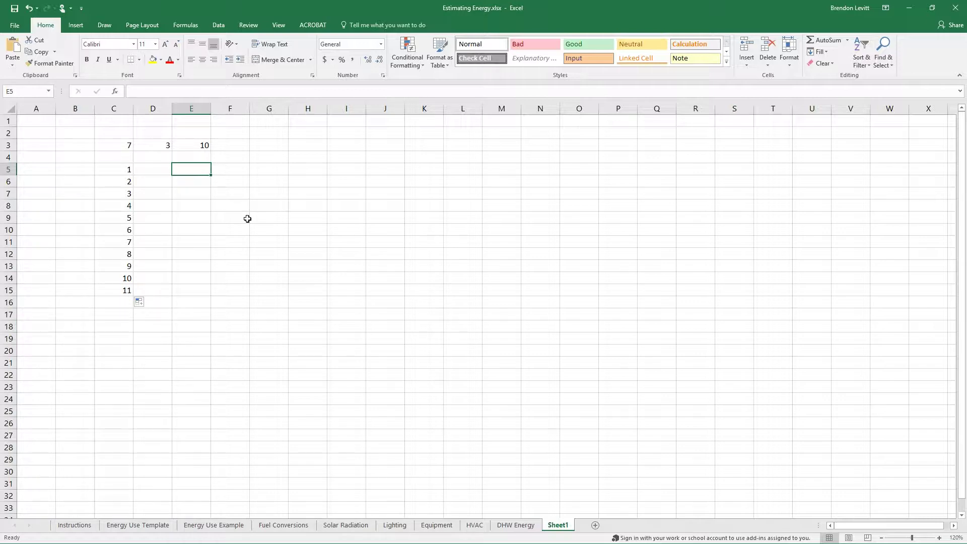
text(January)
key(Return)
text(February)
key(Return)
text(March)
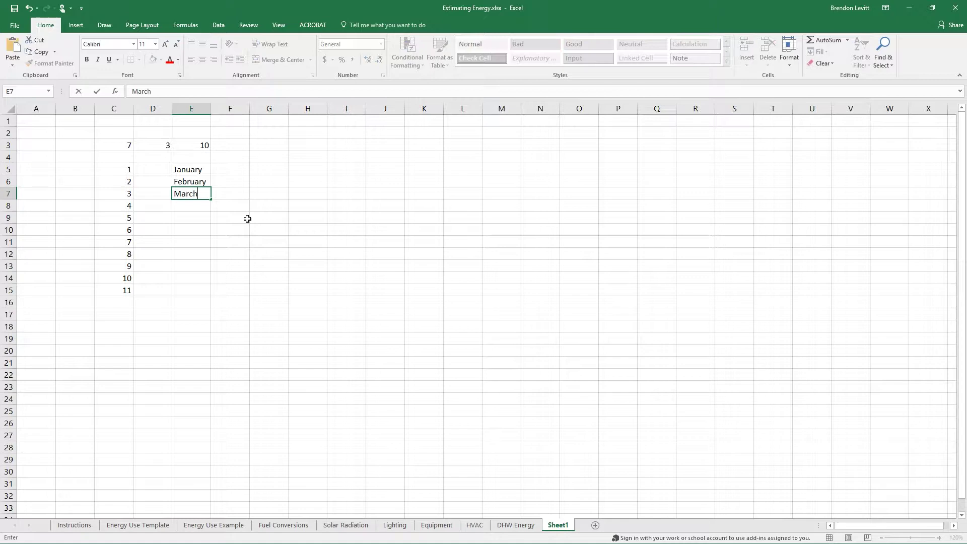
key(Return)
drag(197, 169, 206, 308)
click(313, 374)
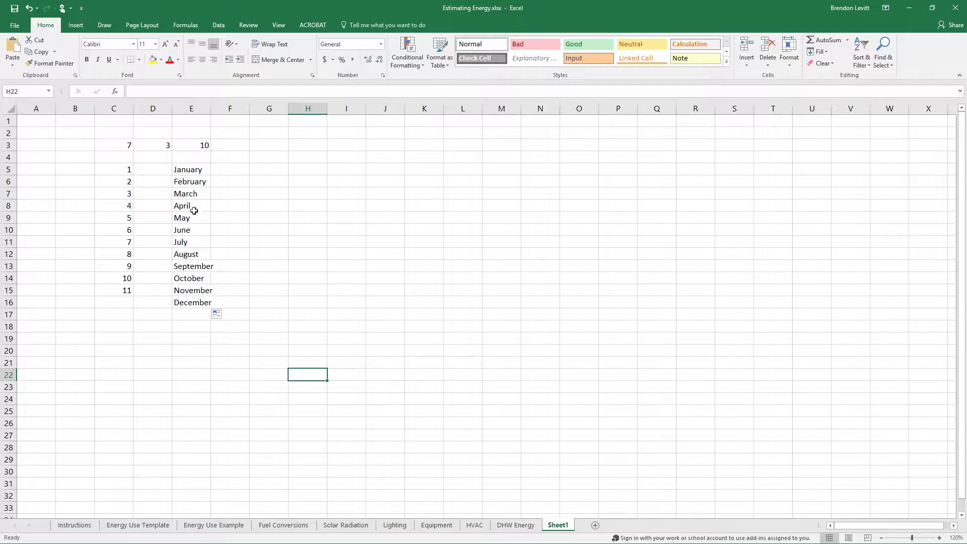
Clear the month names from column E, cells E5 to E20
drag(190, 168, 201, 351)
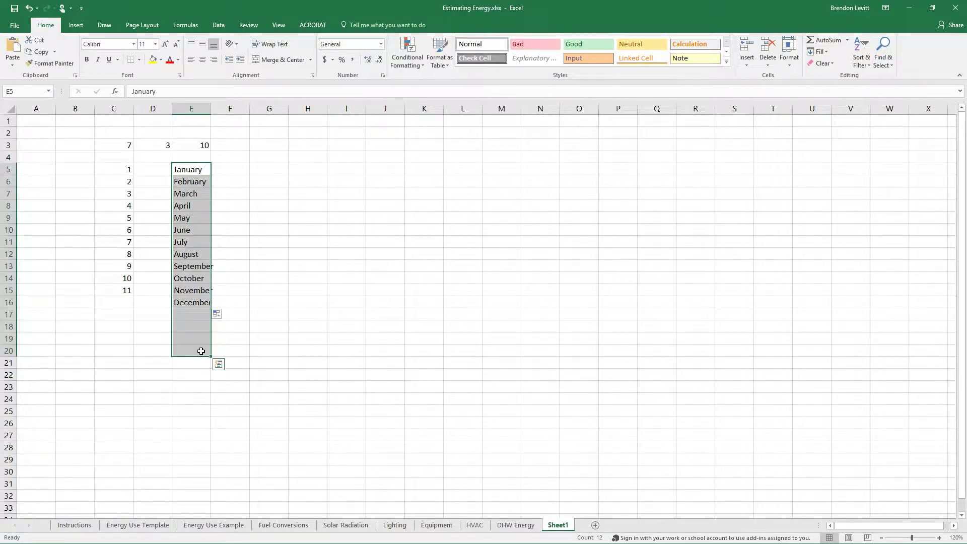
key(Delete)
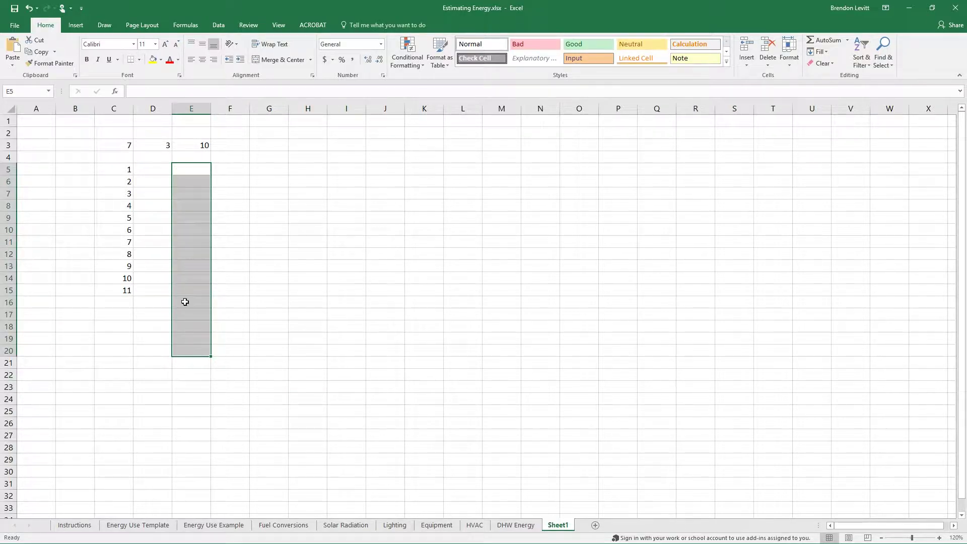
click(159, 170)
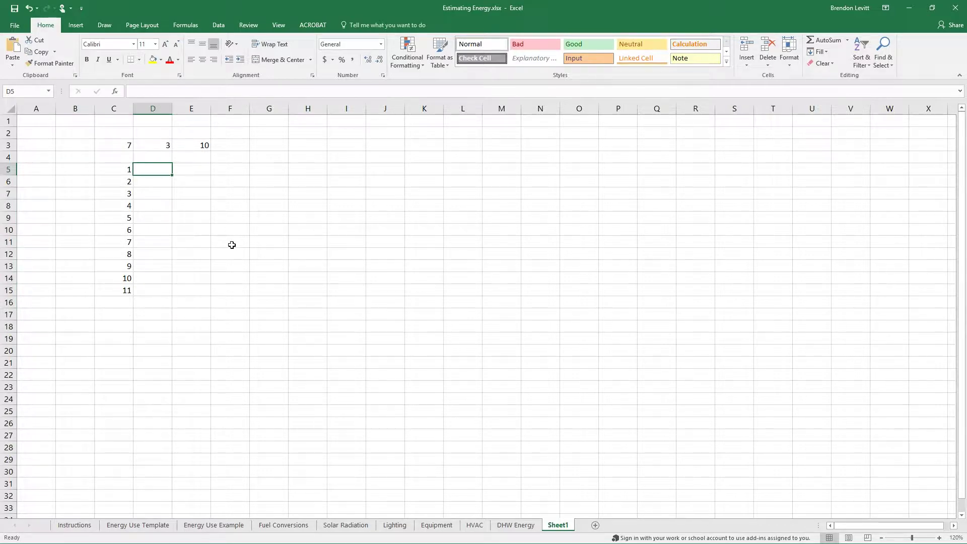
Copy the value in D3 into cells D5 to D15
click(159, 145)
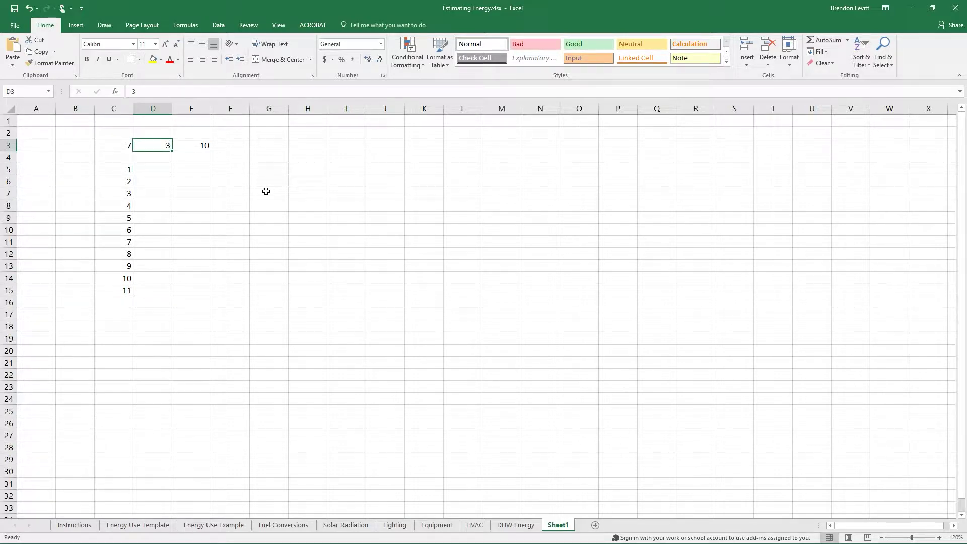
key(ctrl+c)
drag(156, 170, 156, 293)
key(ctrl+v)
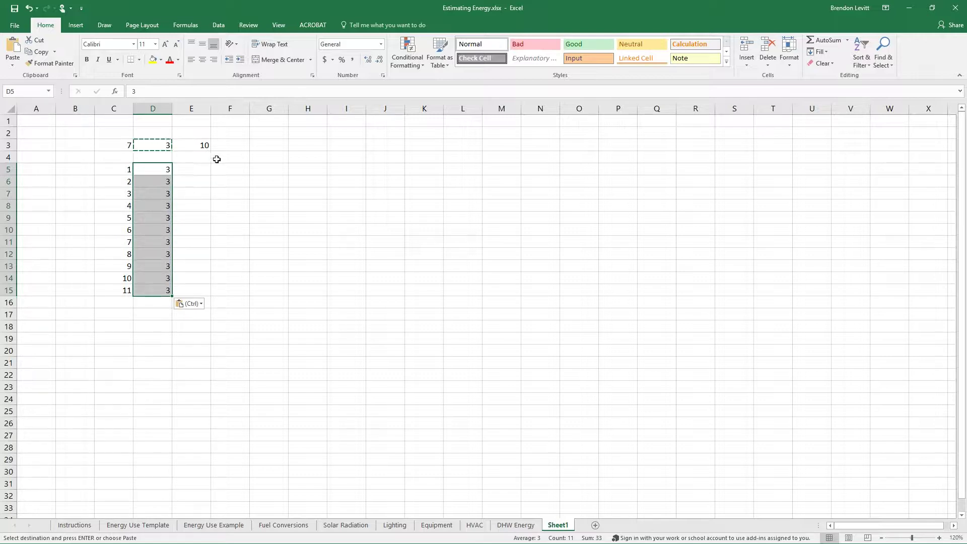
Copy the sum formula from E3 into E5 and check which cells it references
click(204, 145)
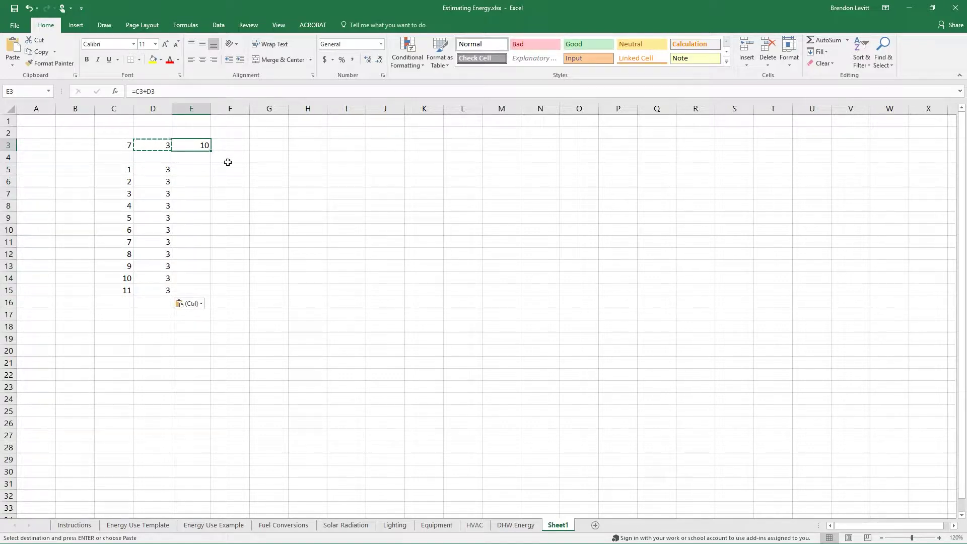
key(ctrl+c)
click(194, 168)
key(ctrl+v)
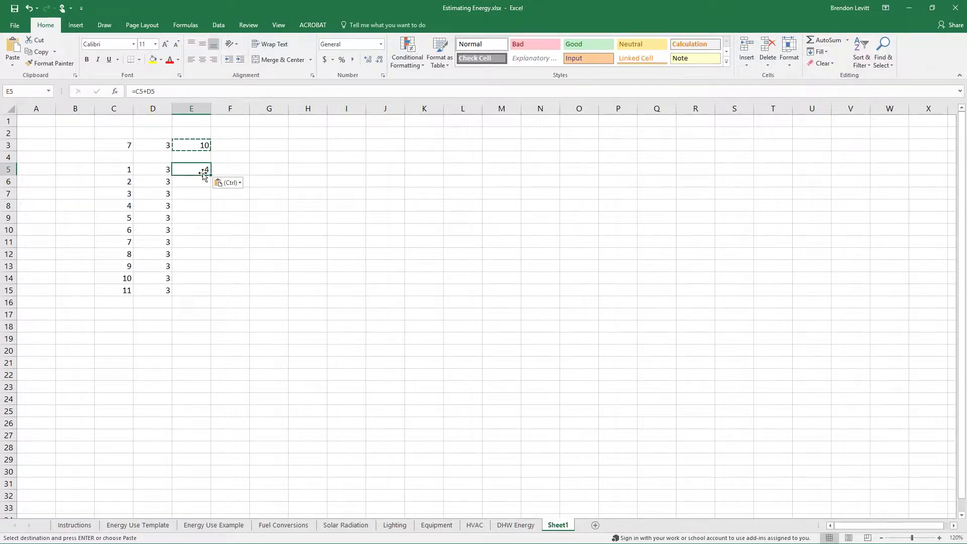
click(175, 94)
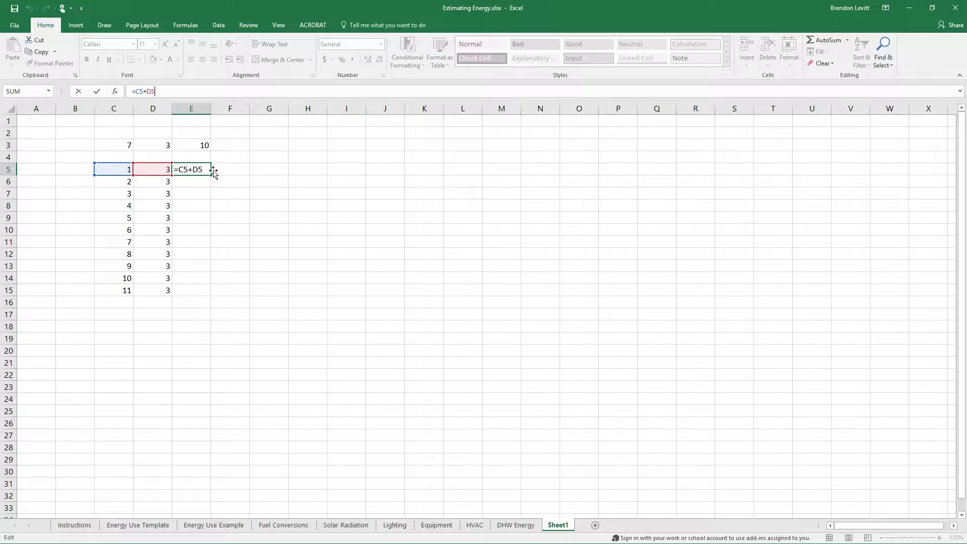
key(Return)
key(Up)
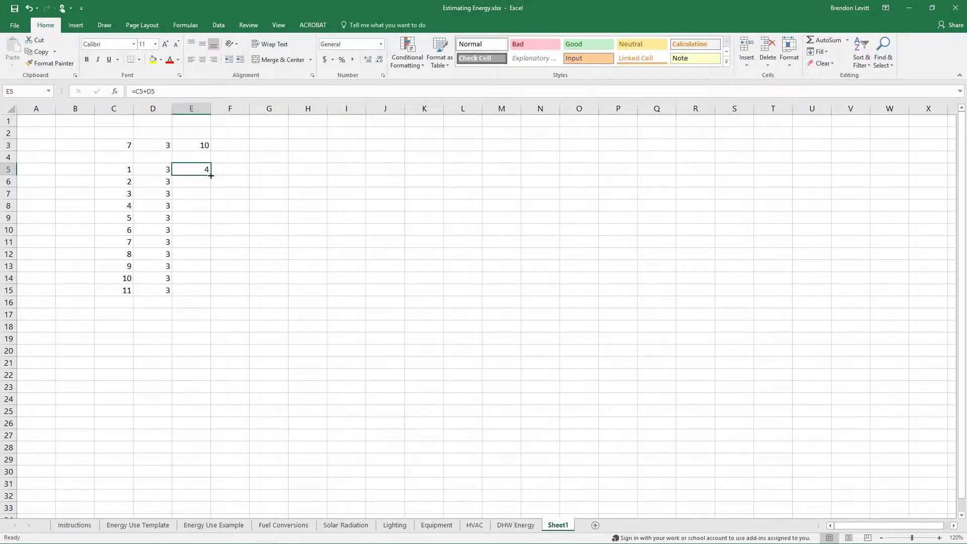
Fill the sum formula from E5 down to E15 and check the cell references in E8 and E15
drag(211, 174, 212, 211)
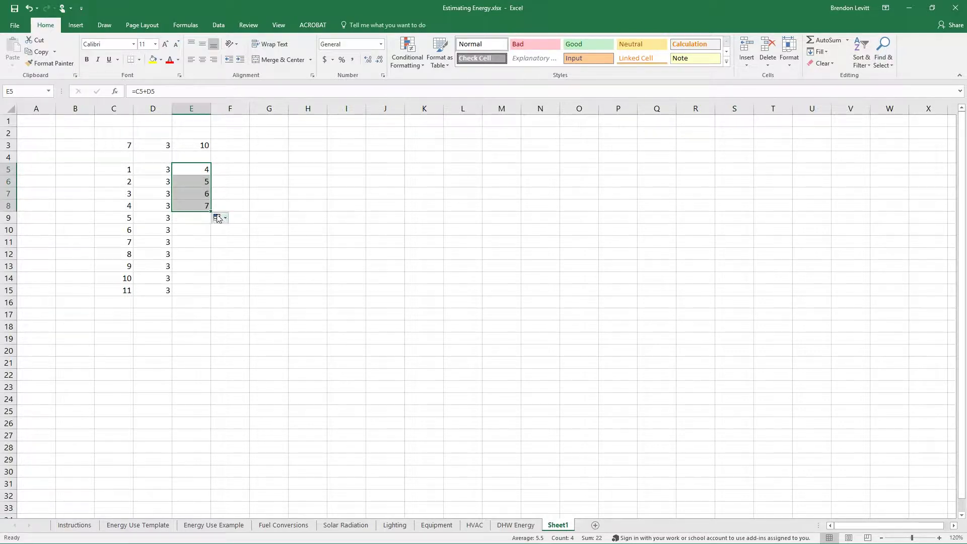
double_click(202, 206)
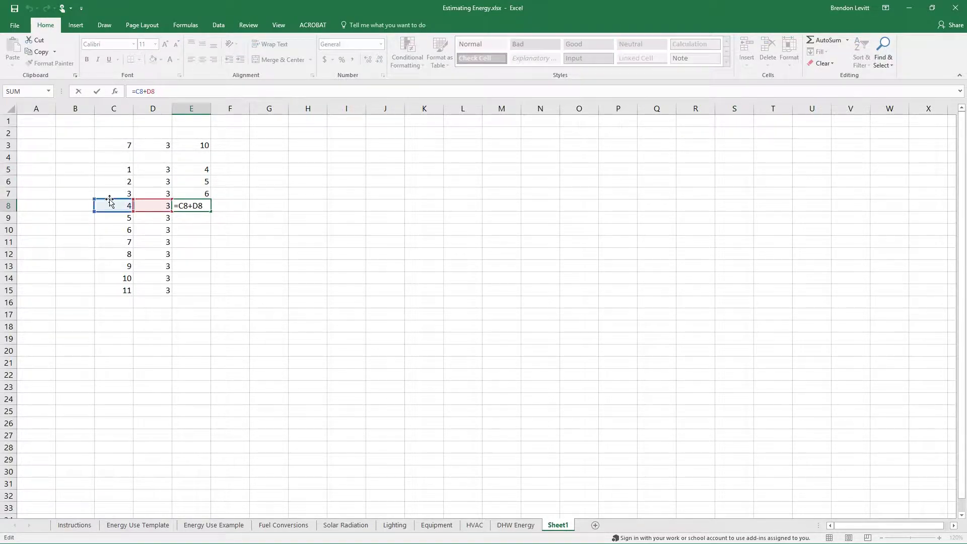
key(Return)
click(201, 207)
drag(211, 211, 212, 296)
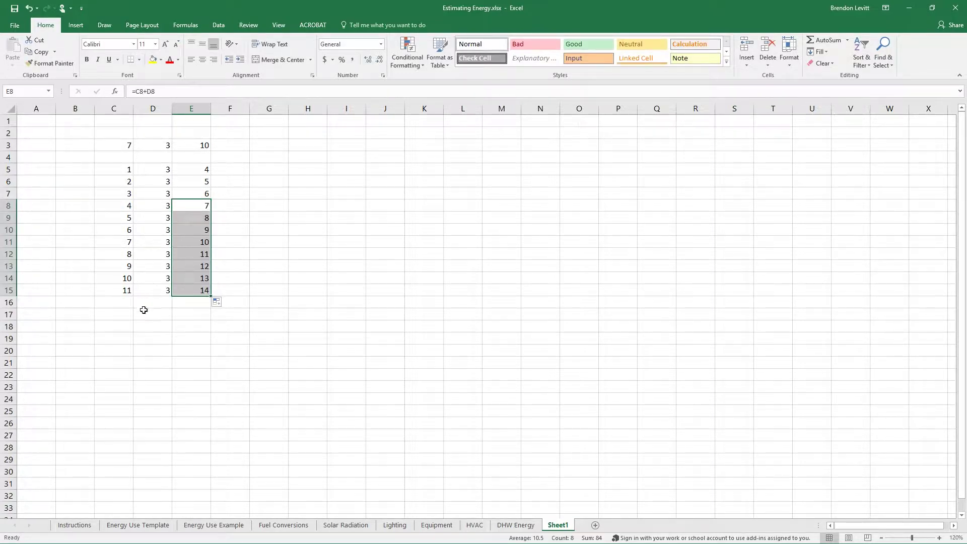
click(192, 289)
key(F2)
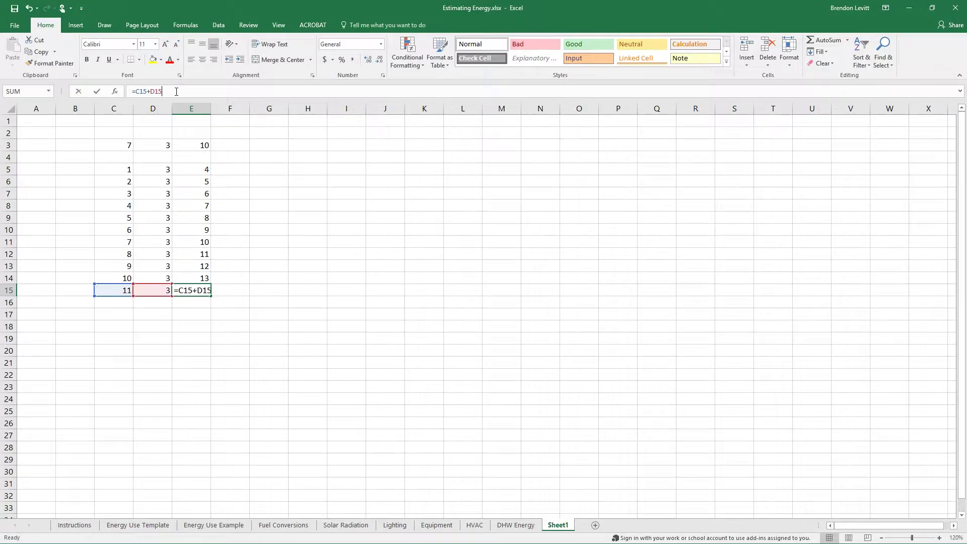
key(Return)
Compare the relative references in E5 with those in E6, refilling the formula from E5 into E6
click(199, 169)
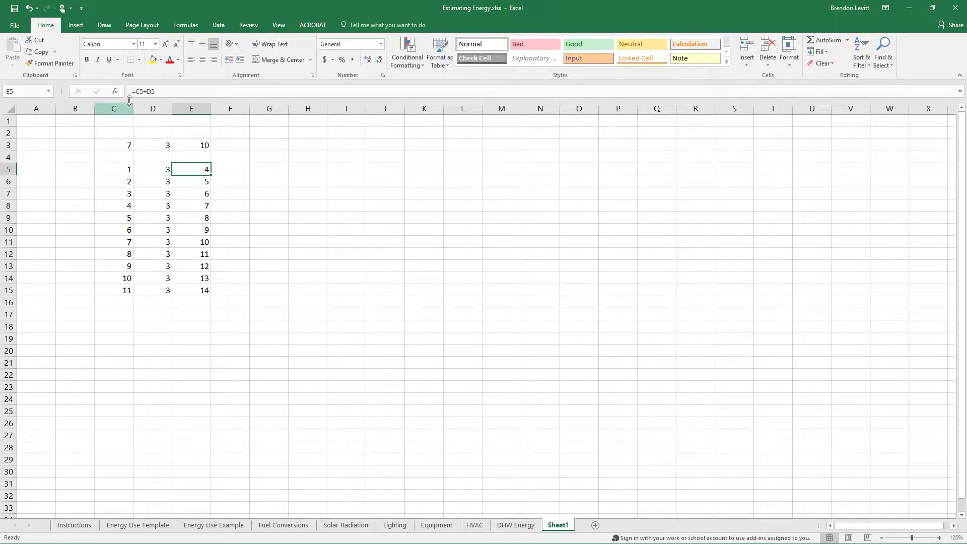
click(167, 90)
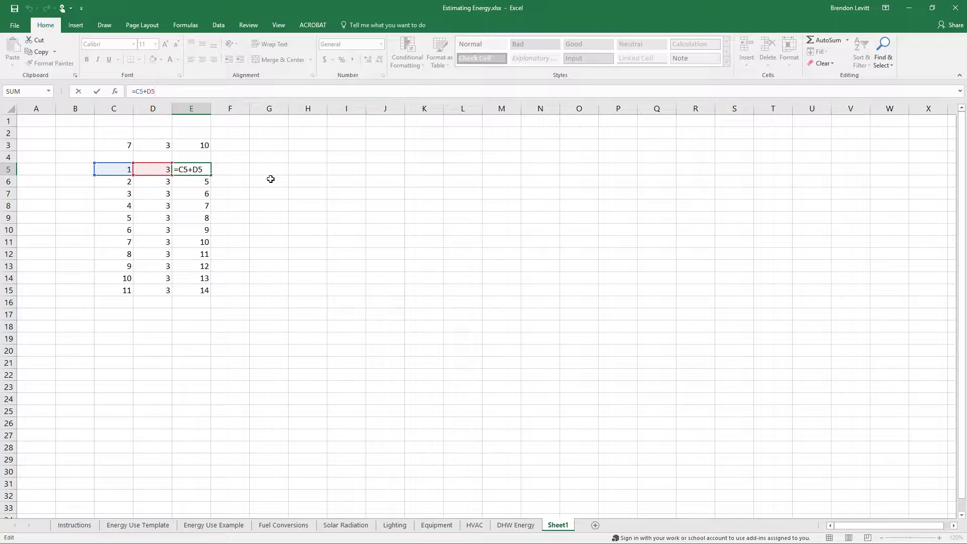
key(ctrl+Return)
drag(214, 177, 213, 189)
click(194, 181)
click(170, 91)
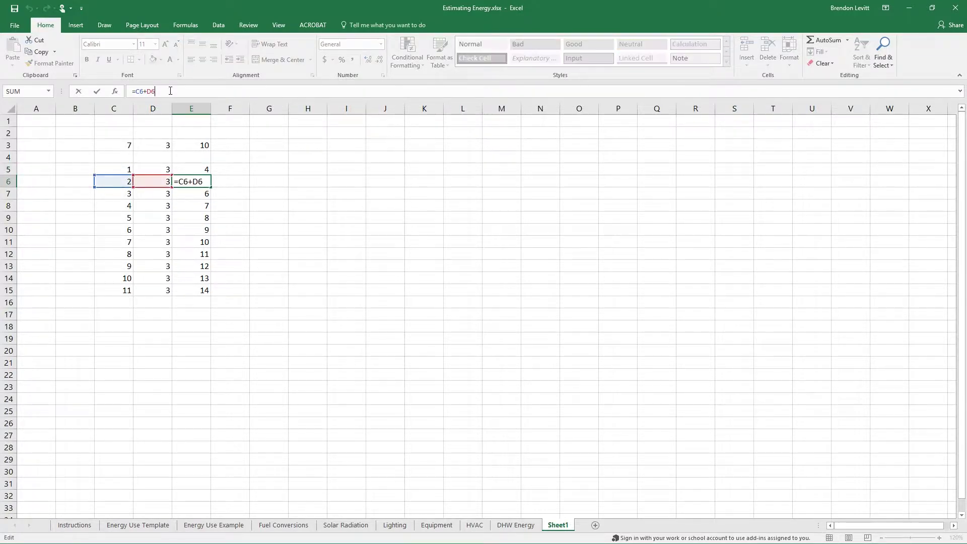
key(ctrl+Return)
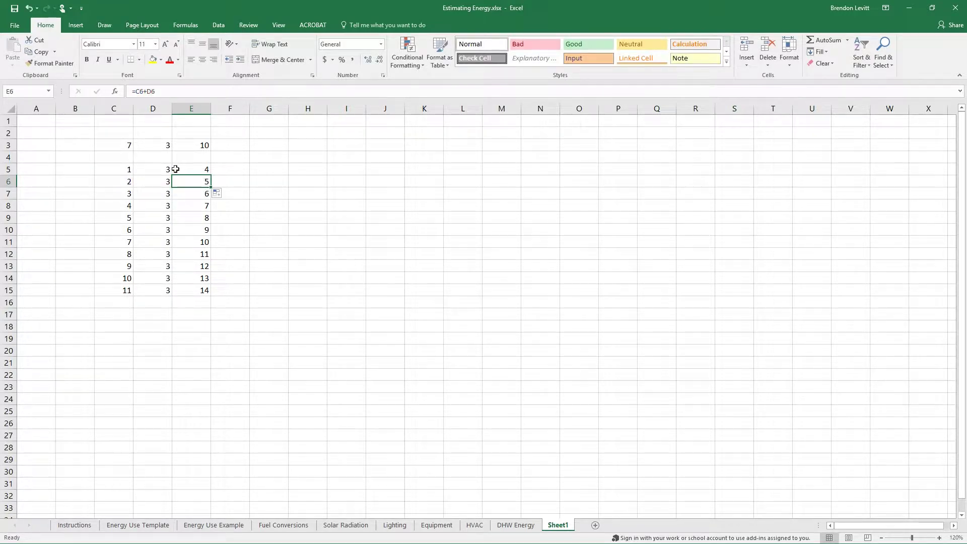
Make the D6 reference in E6 absolute so the formula reads =C6+$D$6, and fill it down to E15
click(147, 91)
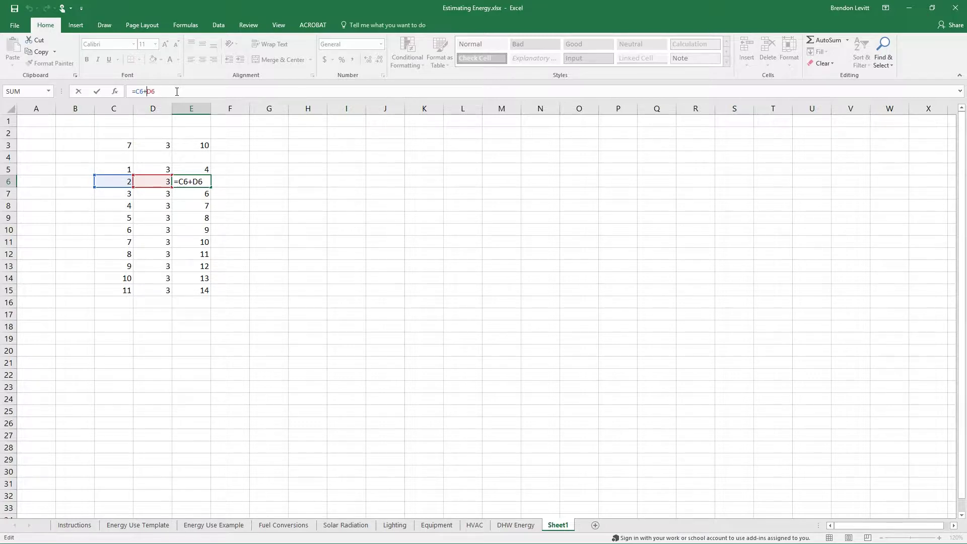
text($D$)
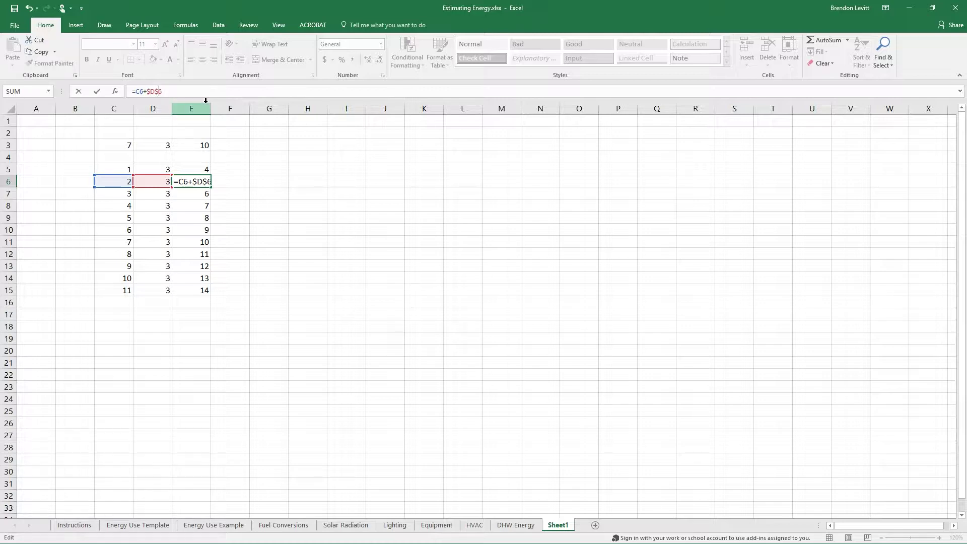
key(Return)
click(201, 181)
drag(211, 187, 212, 293)
Examine the cell references in the formulas from E7 down to E11, and compare them with E5 and E6
click(201, 193)
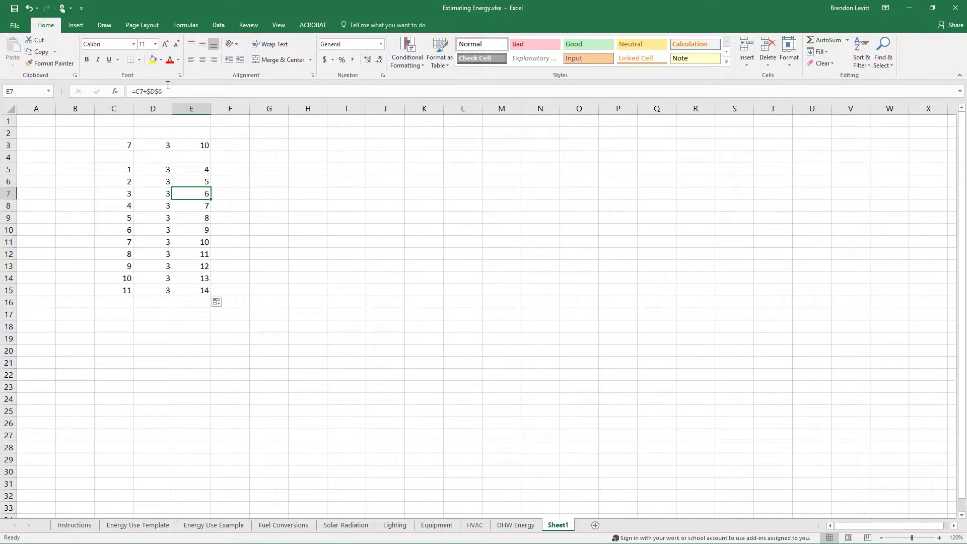
click(175, 91)
key(Return)
click(174, 91)
key(Return)
click(175, 90)
key(Return)
click(175, 91)
key(Return)
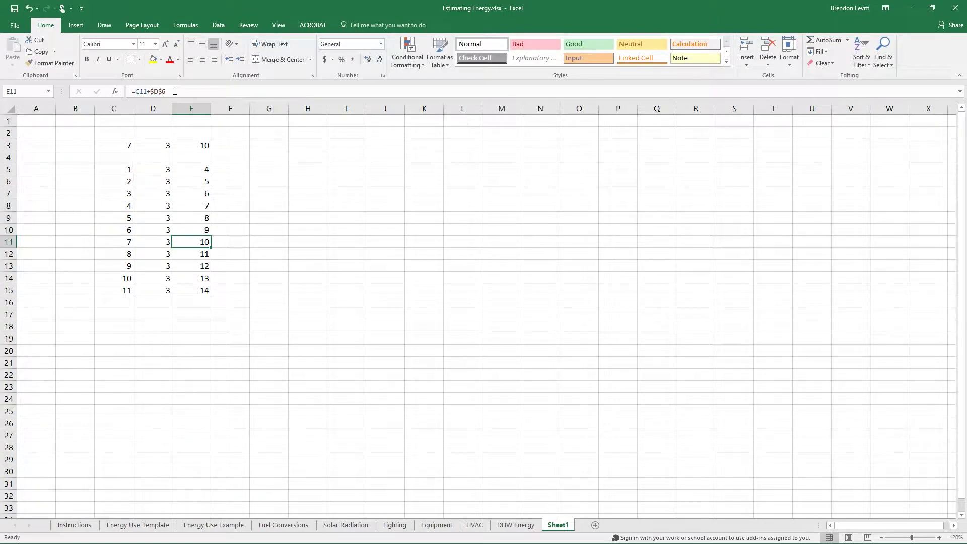
click(175, 91)
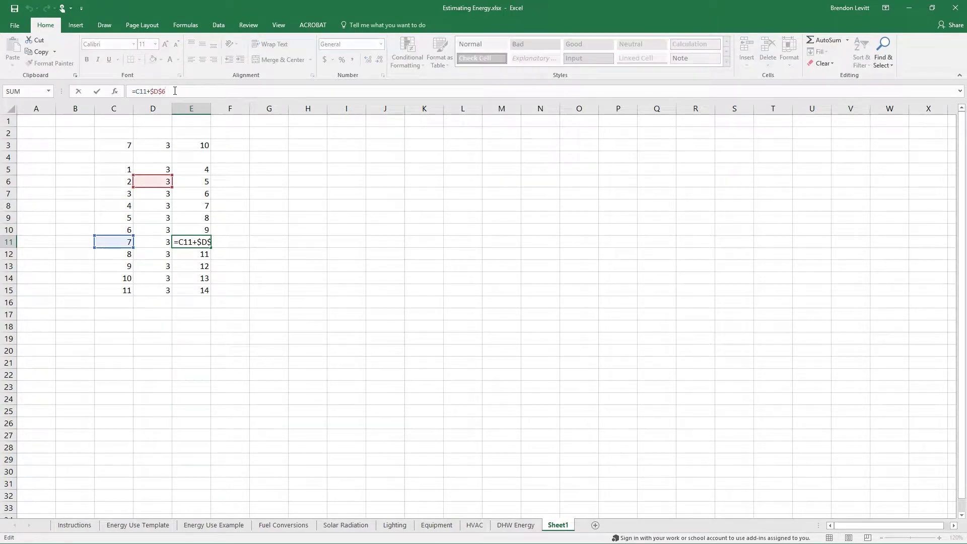
key(Return)
click(194, 167)
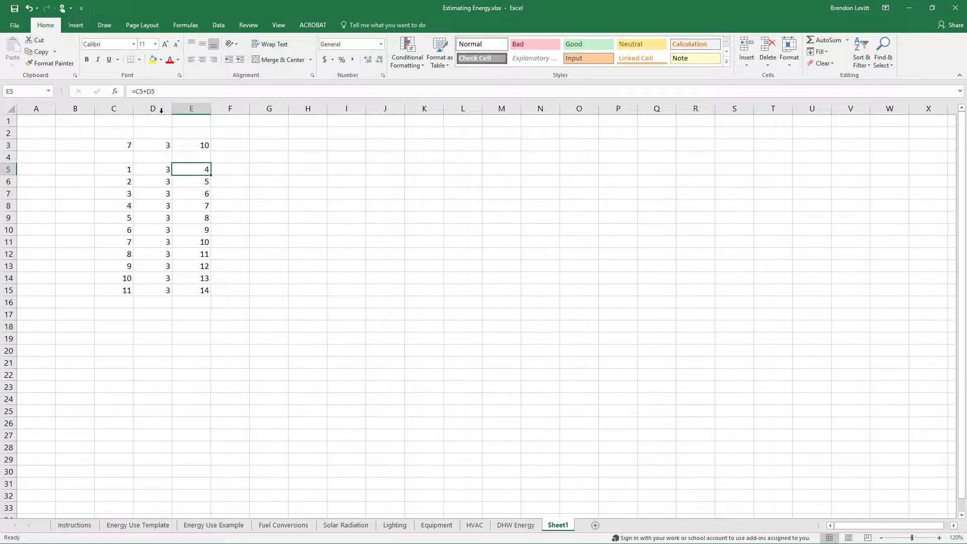
click(201, 183)
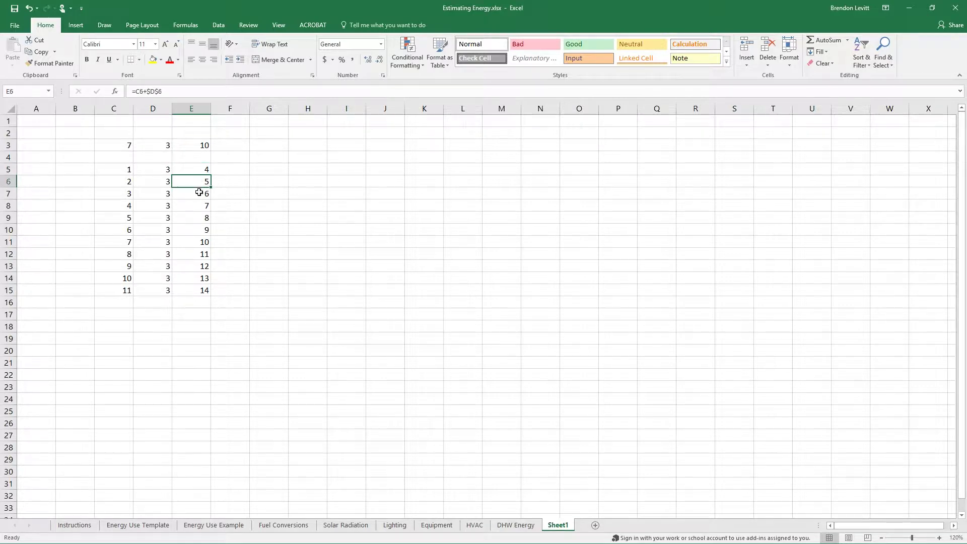
Change the formula in E6 to =C6+$D6, fill it down to E15 and check the references in E8 and E9
click(157, 92)
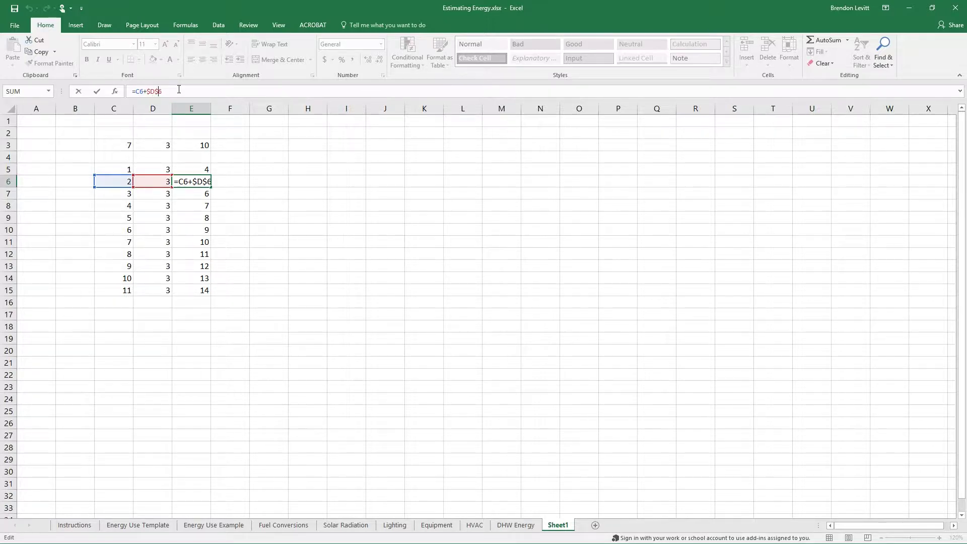
key(BackSpace)
key(Return)
click(195, 176)
drag(210, 187, 206, 293)
click(190, 205)
double_click(190, 205)
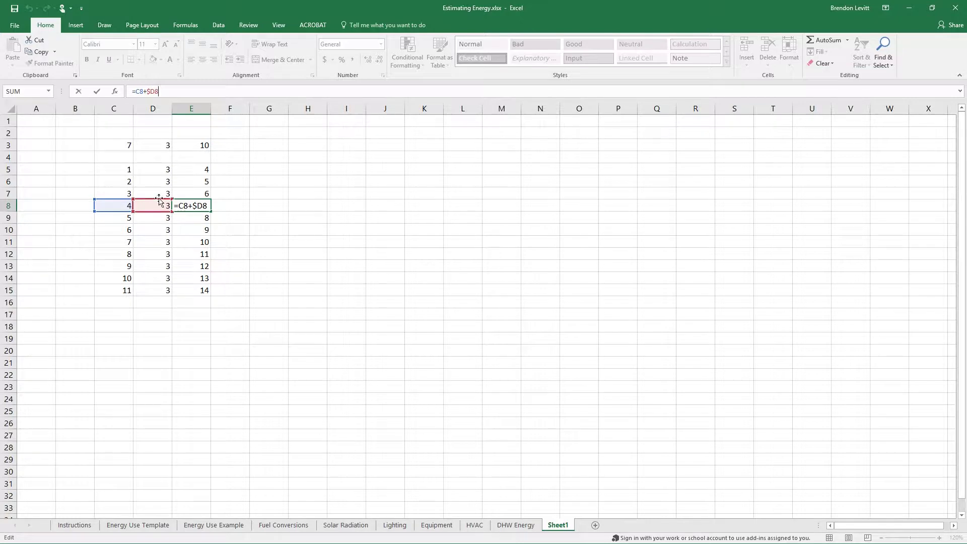
key(Return)
key(F2)
key(Return)
click(197, 174)
Change the formula in E6 to =C6+D$6, fill it down to E15 and check the references in the cells below
click(191, 182)
click(169, 90)
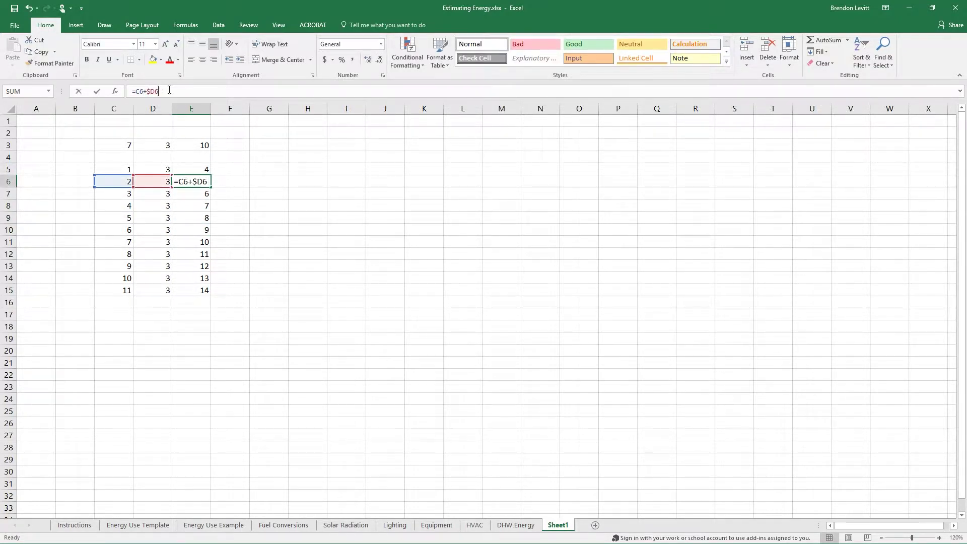
click(152, 91)
key(BackSpace)
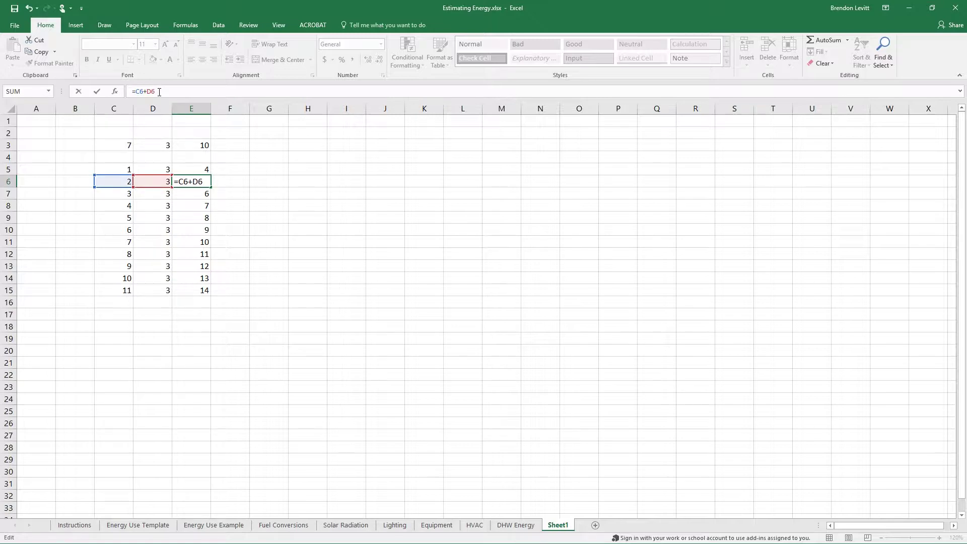
text($)
key(Return)
click(204, 184)
drag(211, 188, 215, 297)
click(203, 191)
click(179, 92)
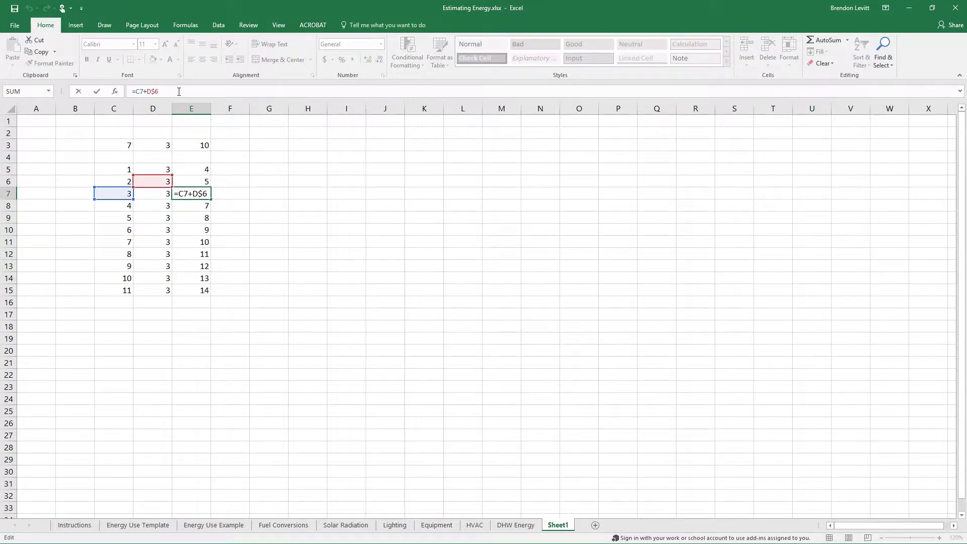
key(Return)
key(Down)
key(Down)
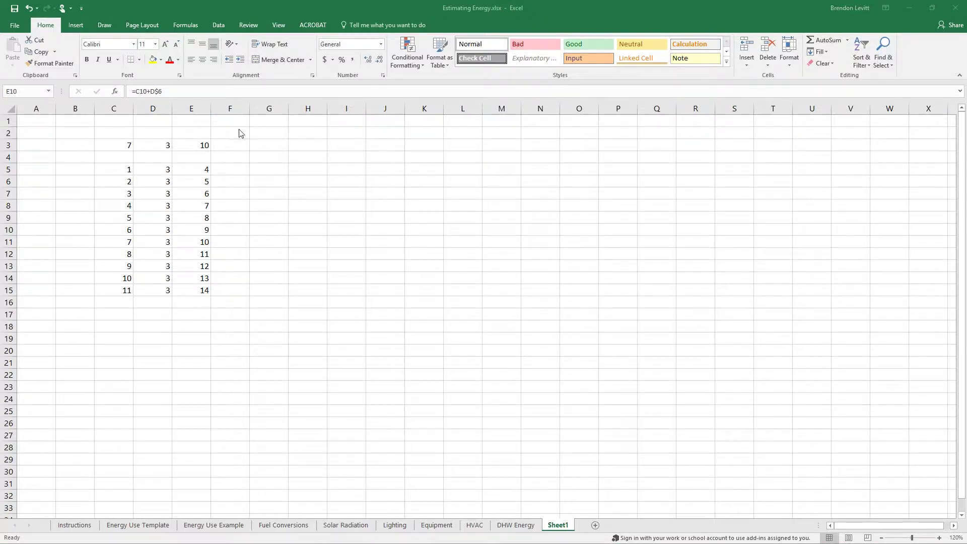
Copy the sum formula from E5 into G5
click(200, 168)
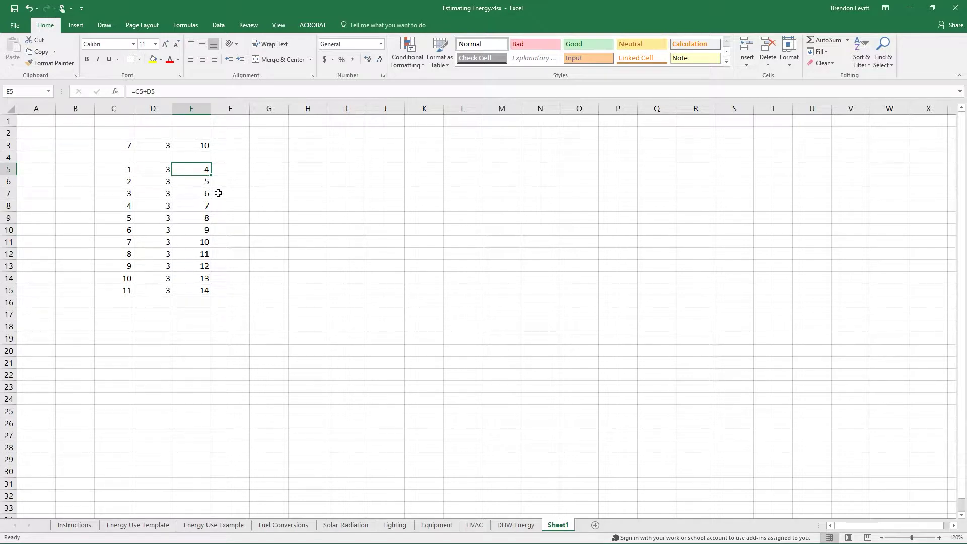
key(ctrl+c)
click(282, 169)
key(ctrl+v)
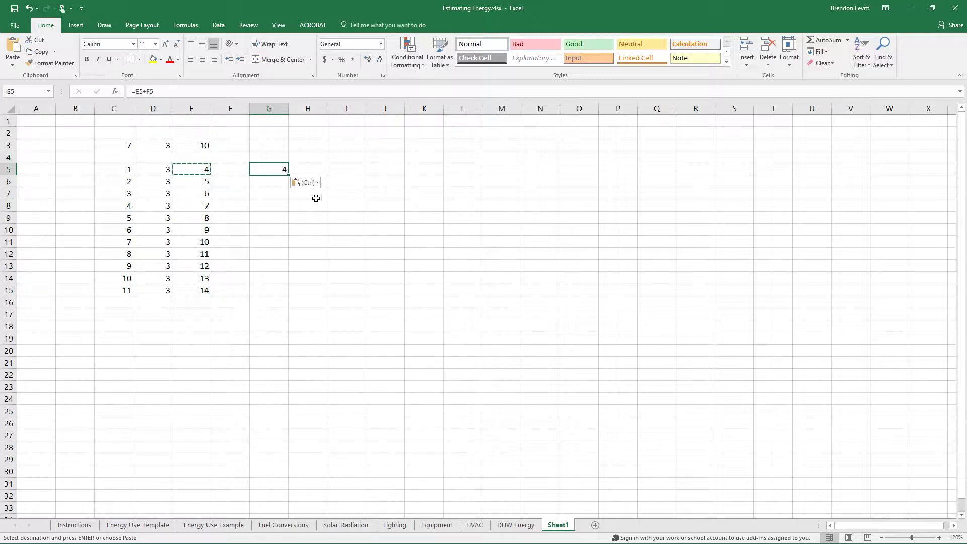
Examine which cells the copied formula in G5 references, leaving the formula unedited
click(171, 89)
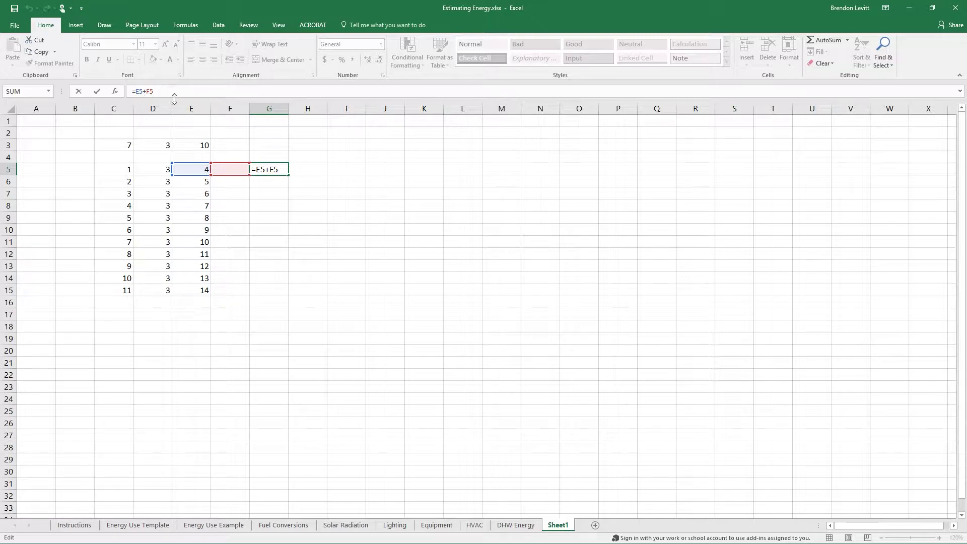
key(Return)
click(251, 172)
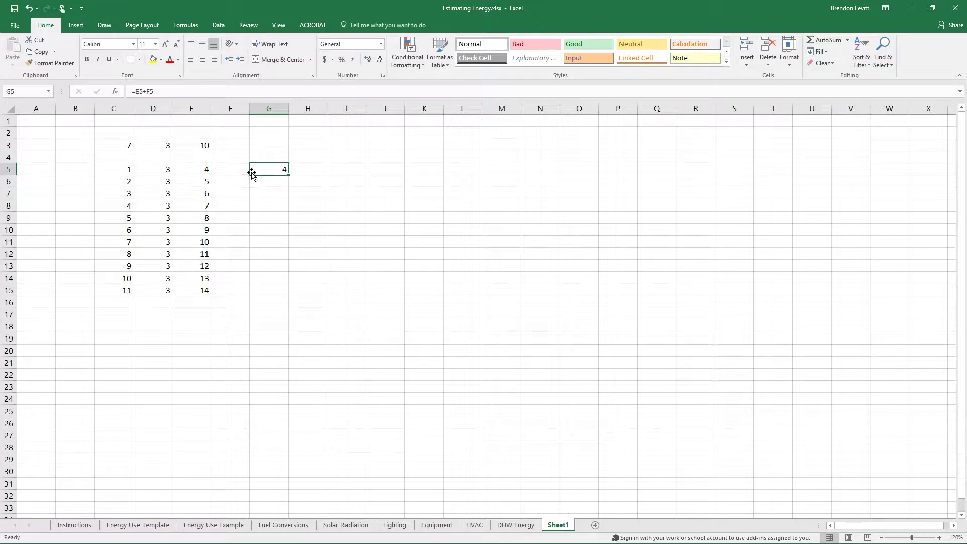
double_click(267, 170)
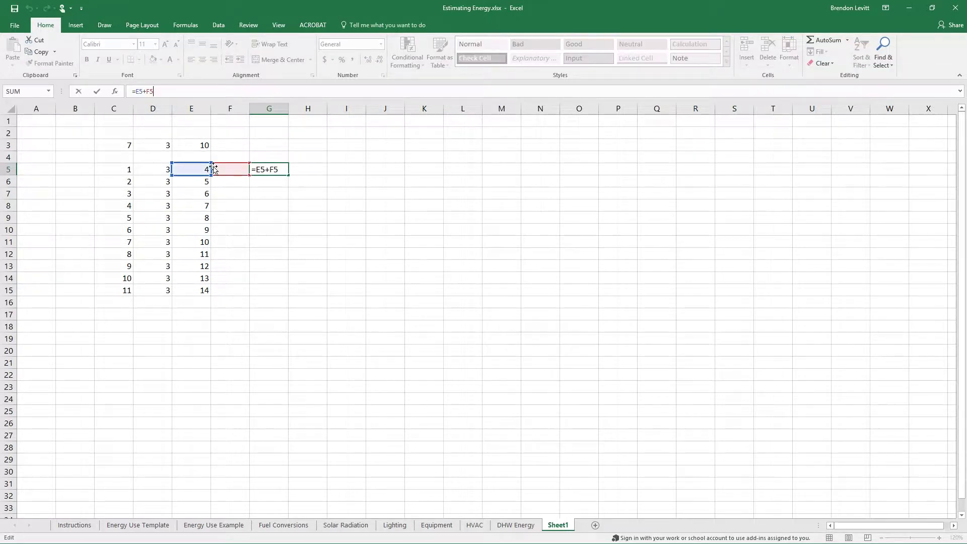
key(Return)
click(282, 168)
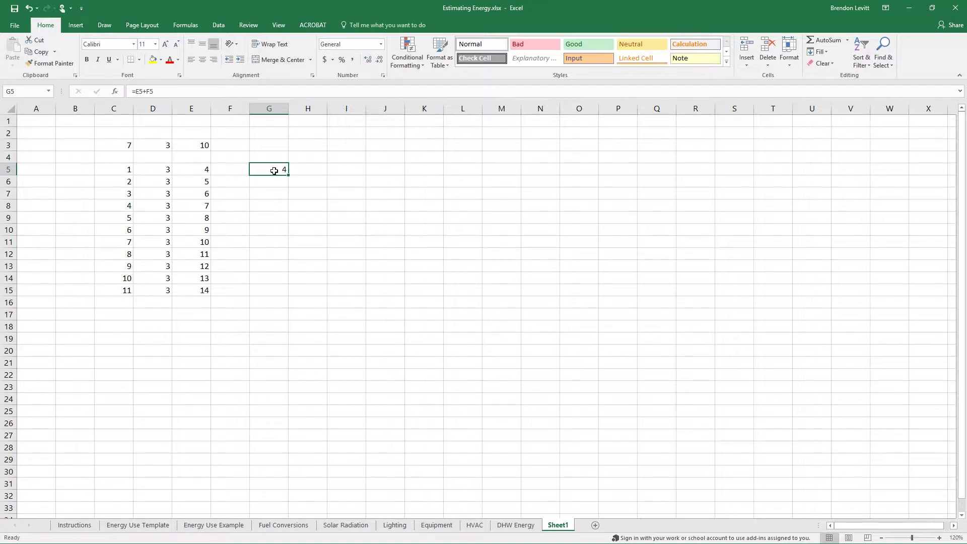
drag(162, 91, 121, 91)
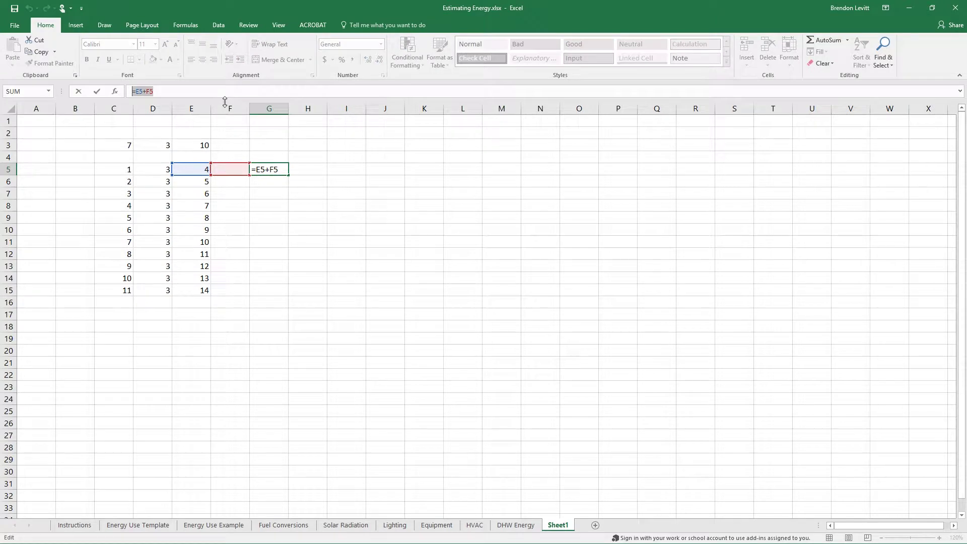
key(Escape)
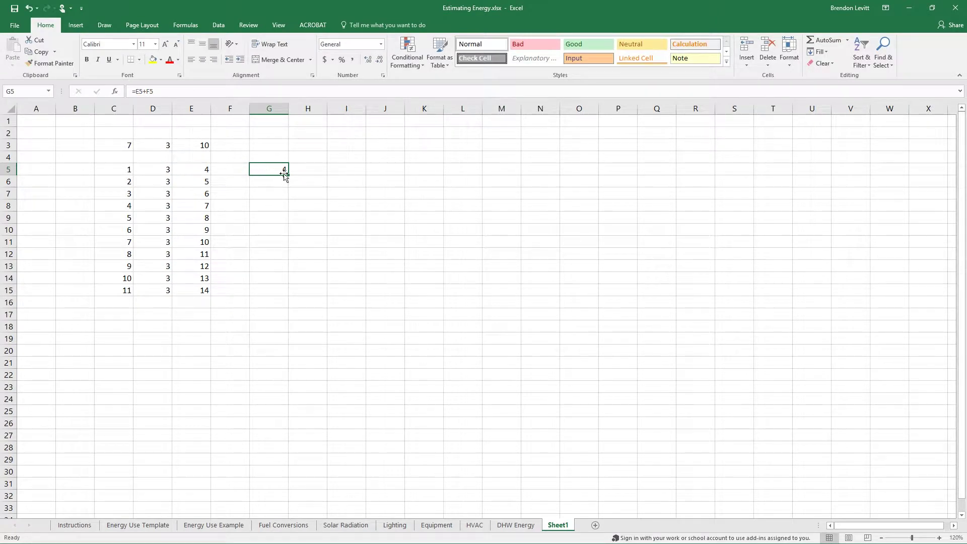
Copy E5 and use Paste Special with the Values option to paste only its value into G6, and check G6's content
click(197, 167)
key(ctrl+c)
click(280, 182)
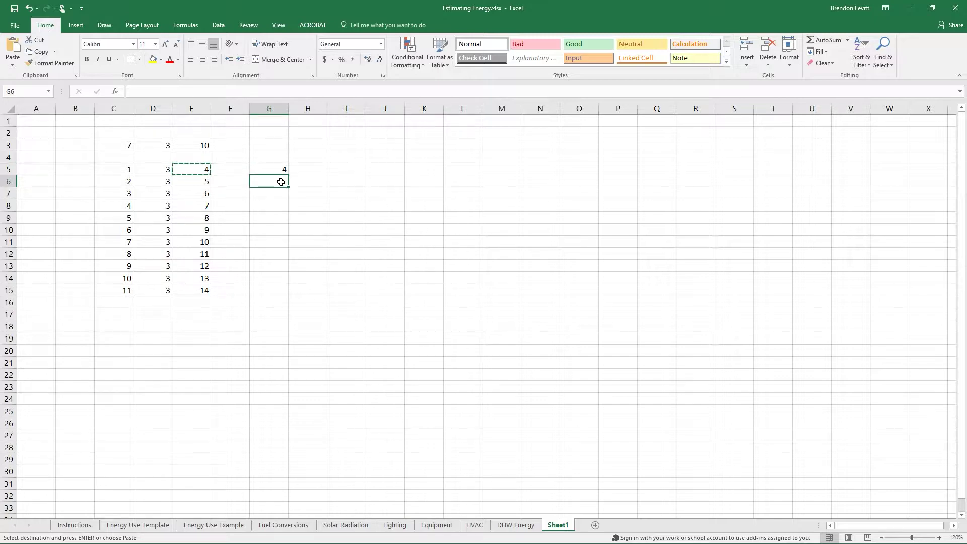
right_click(273, 182)
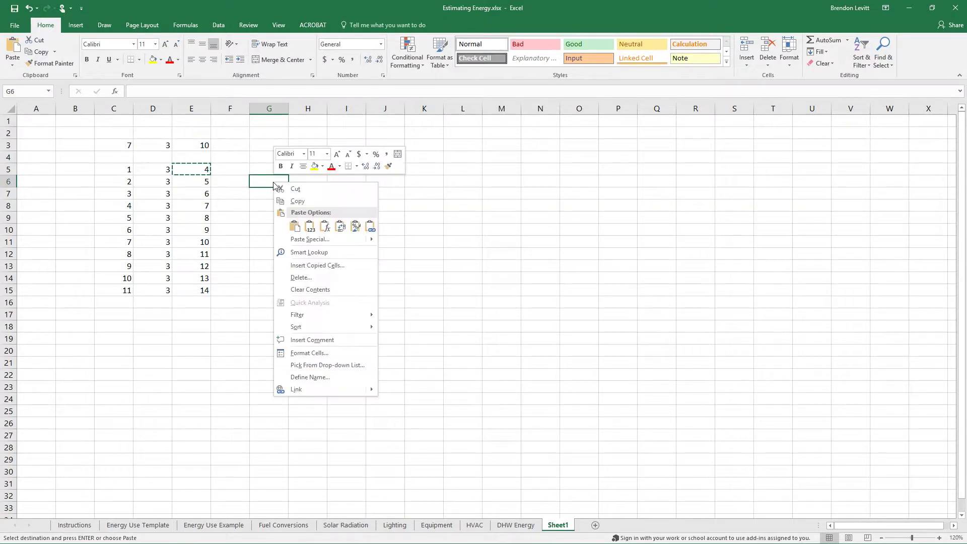
mouse_move(349, 239)
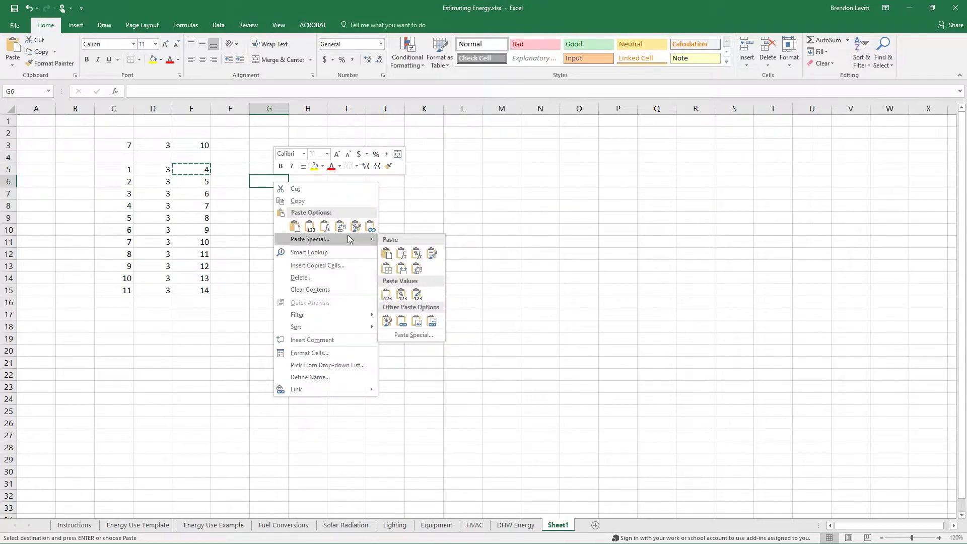
click(414, 335)
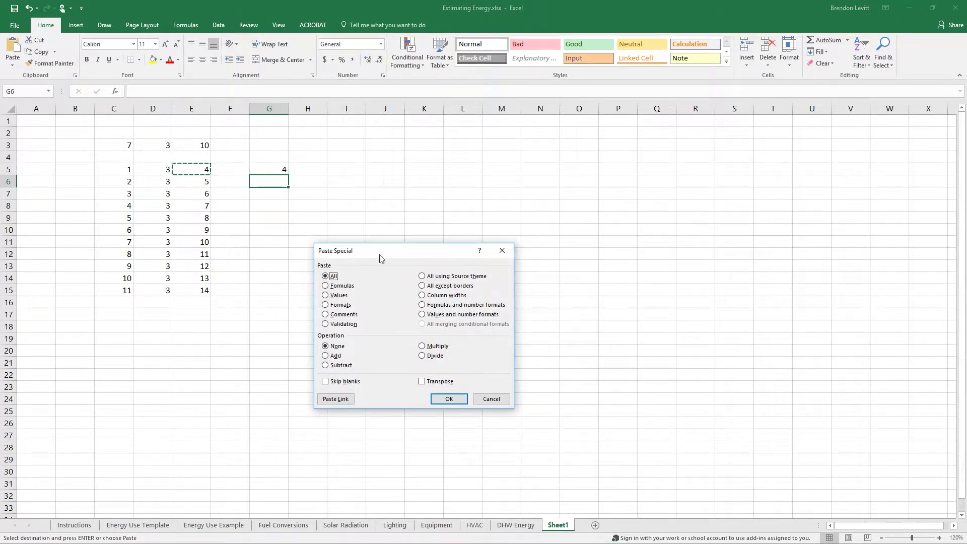
click(338, 296)
click(448, 399)
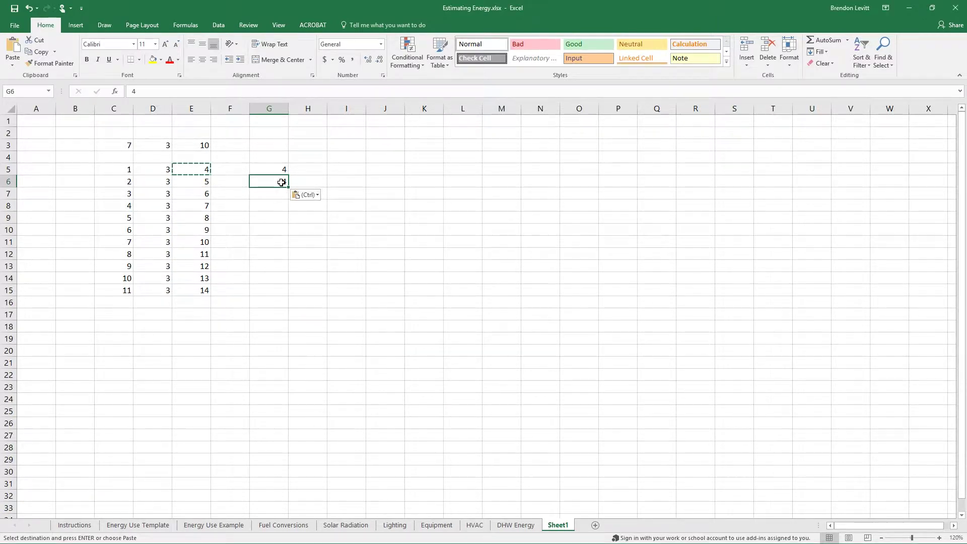
click(147, 93)
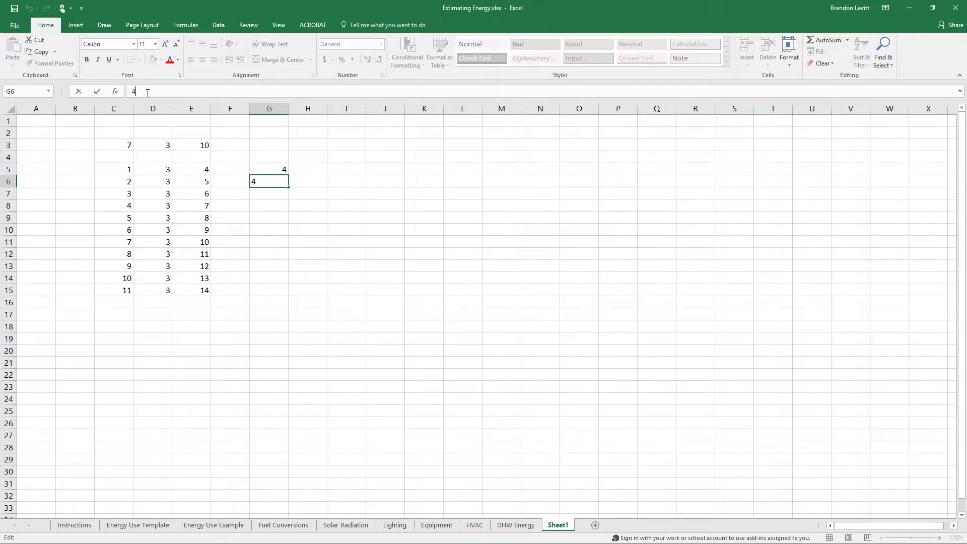
Compare the pasted content of G6 with the formula in G5, leaving both cells unchanged
key(Return)
key(Up)
key(Up)
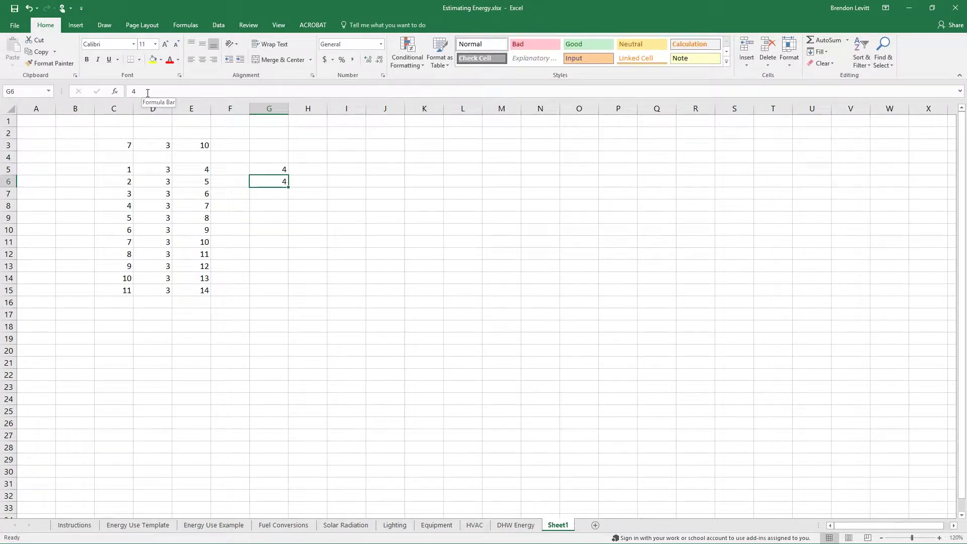
click(159, 91)
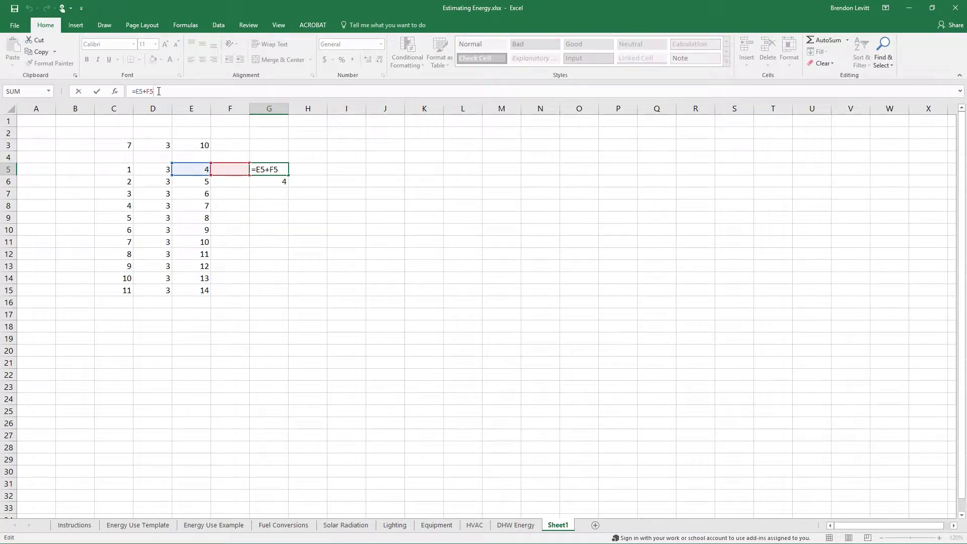
key(Return)
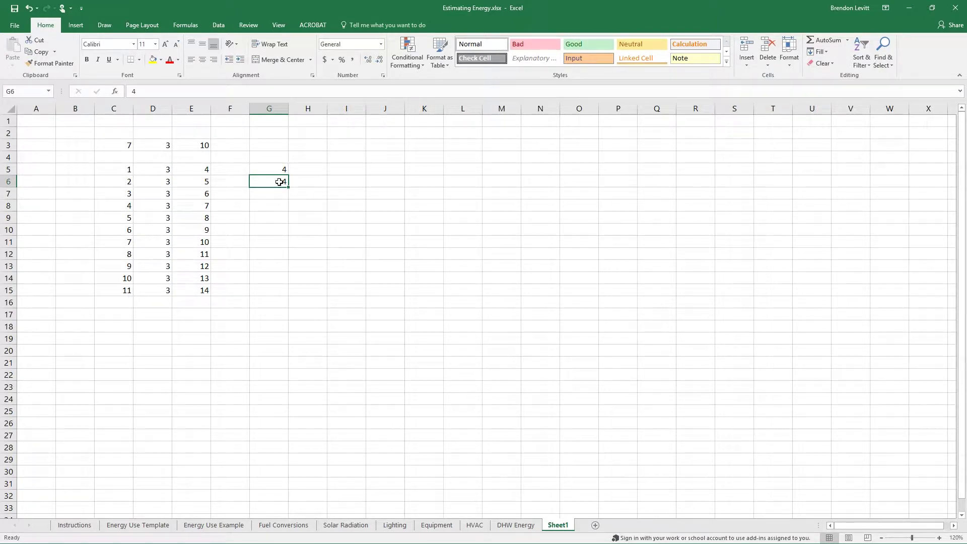
Copy E5, paste only its value into G7 and clear the copy selection
click(201, 170)
key(ctrl+c)
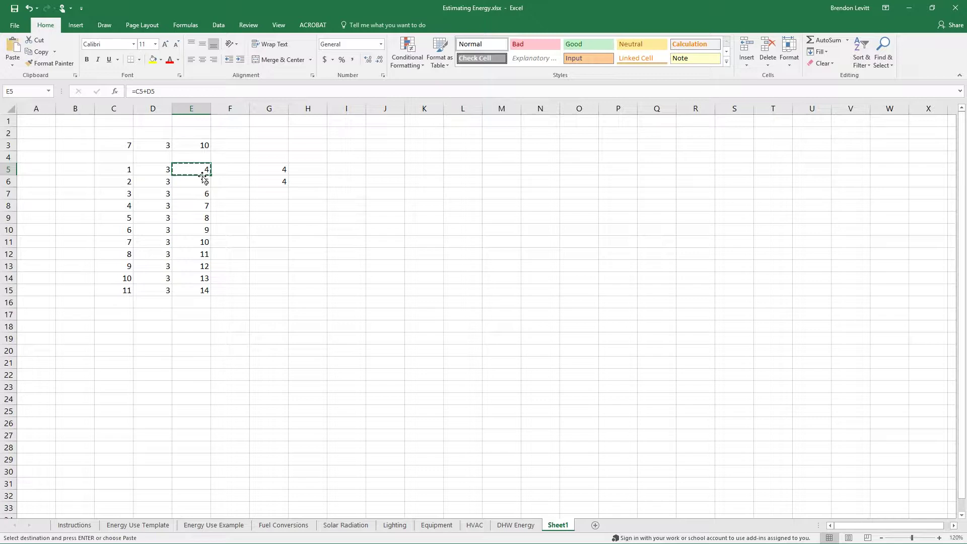
click(274, 192)
right_click(274, 192)
mouse_move(327, 251)
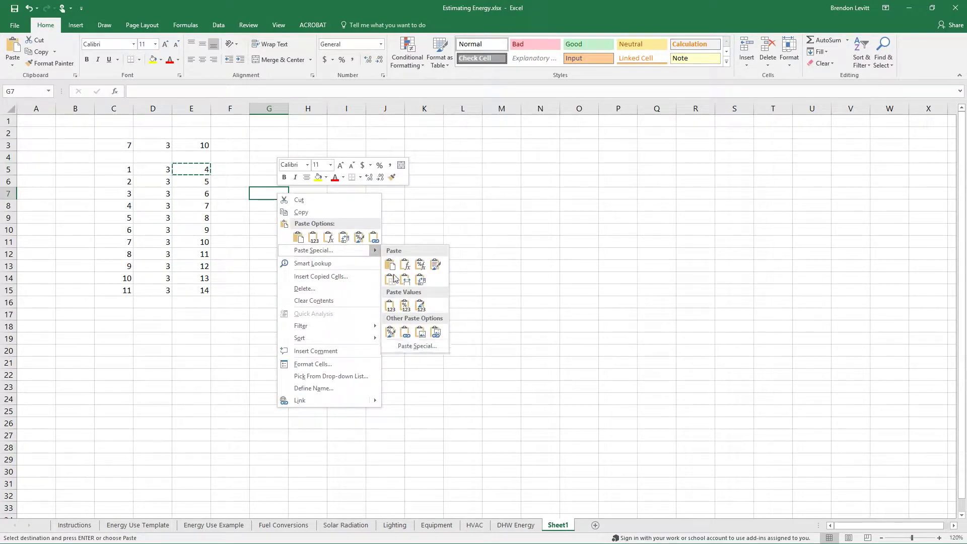
click(313, 238)
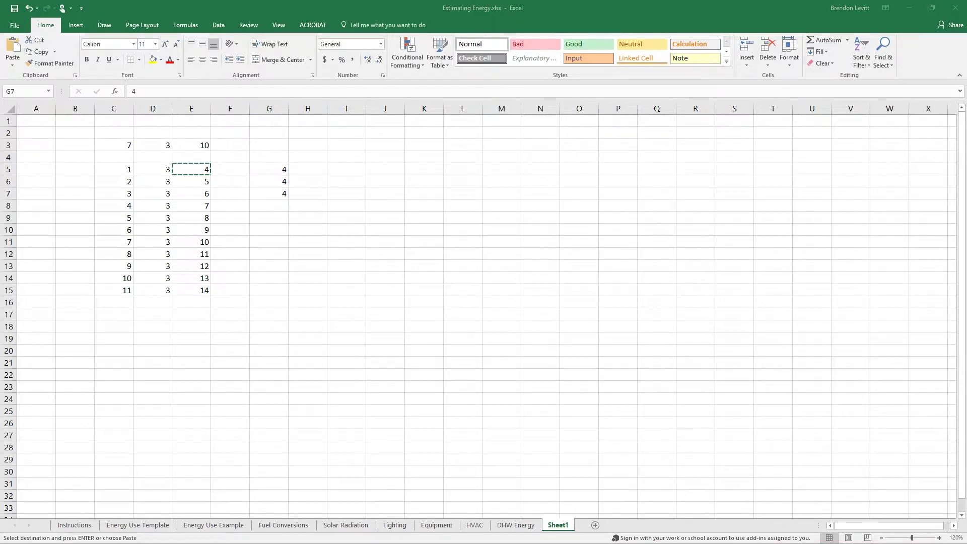
click(328, 244)
key(Escape)
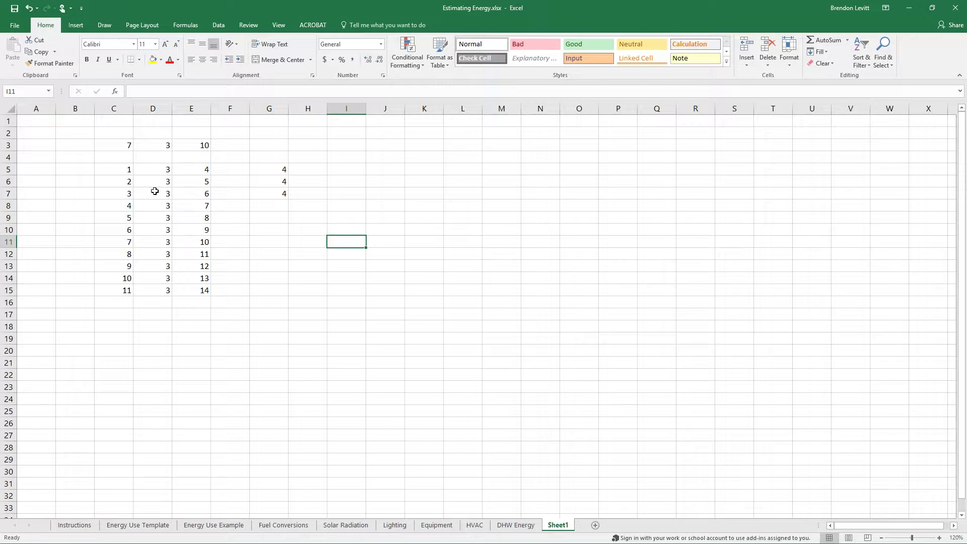
Insert a Stacked Column chart from C5:E15 and move it up beside the data, level with the top rows
mouse_move(114, 167)
mouse_down()
mouse_move(168, 228)
mouse_move(195, 291)
mouse_up()
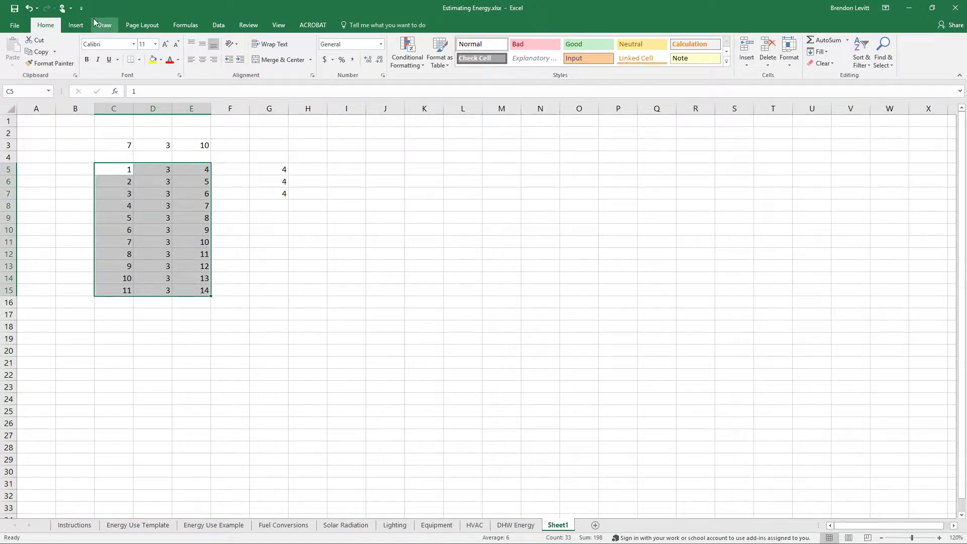
click(75, 25)
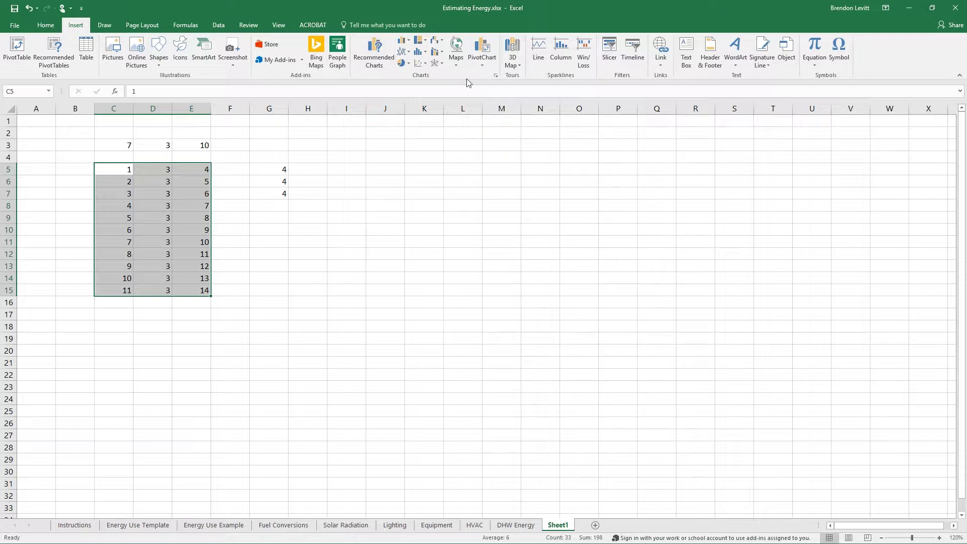
click(496, 76)
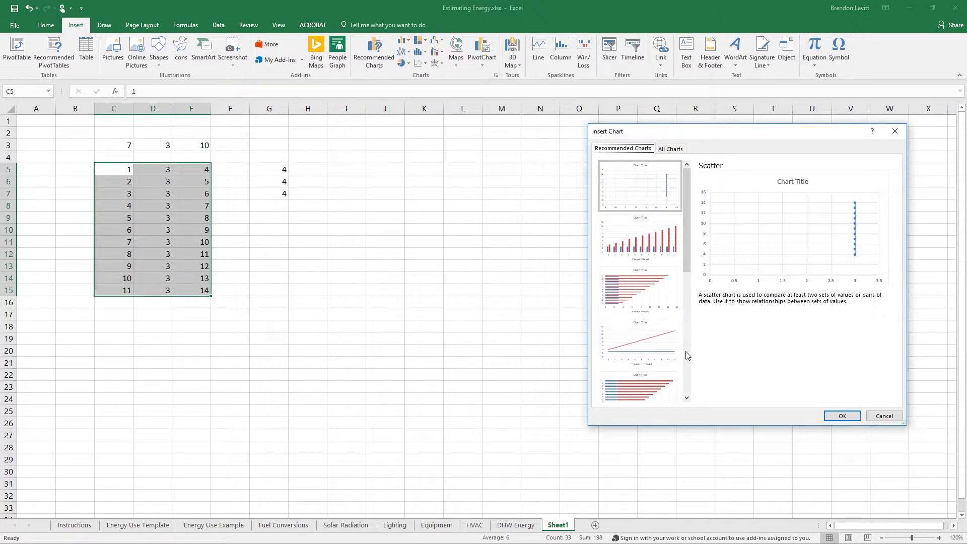
drag(682, 222, 705, 252)
scroll(708, 282, down, 2)
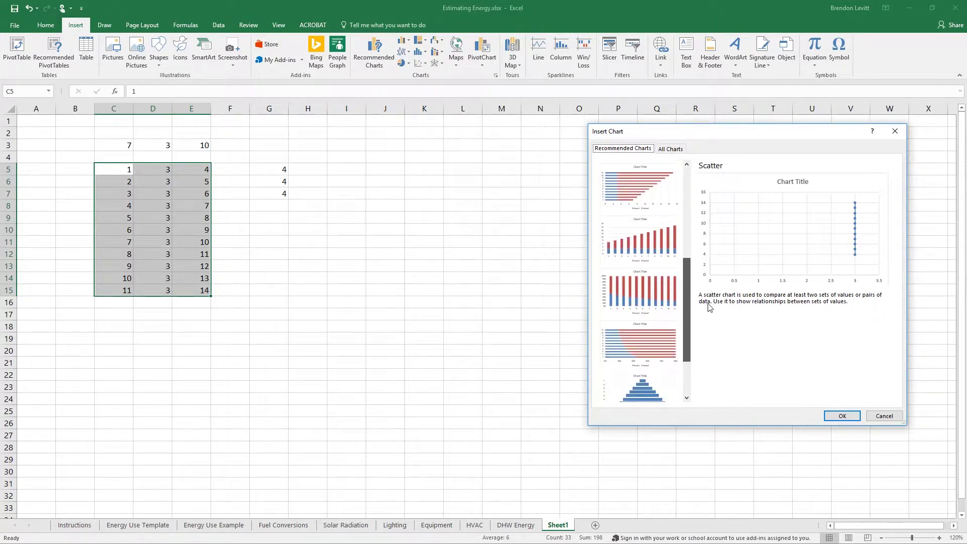
scroll(715, 282, up, 1)
scroll(715, 277, up, 3)
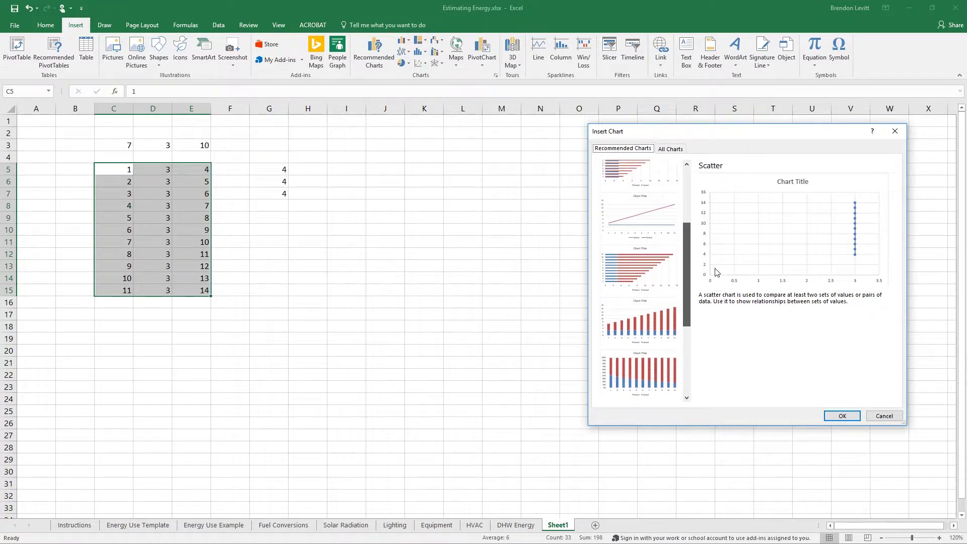
scroll(704, 282, down, 3)
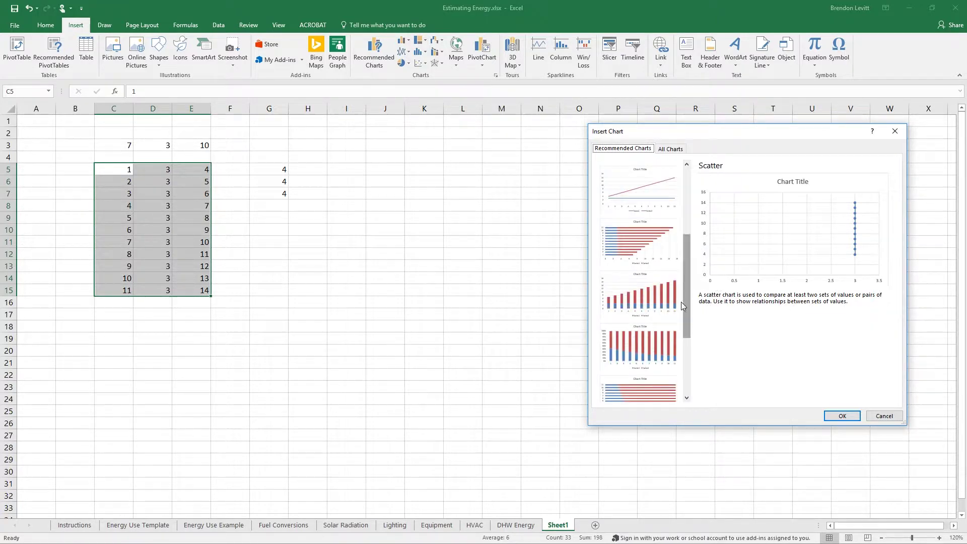
click(660, 297)
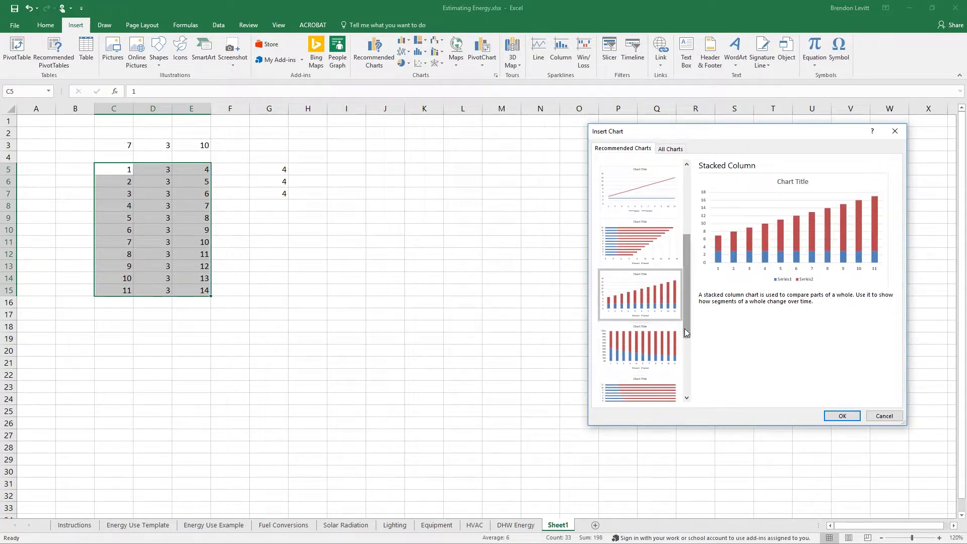
click(842, 416)
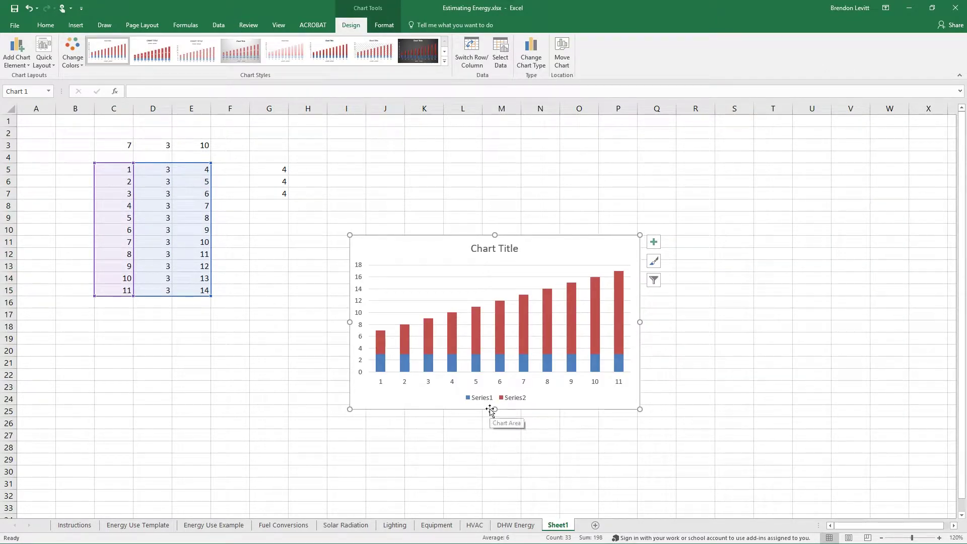
mouse_move(506, 352)
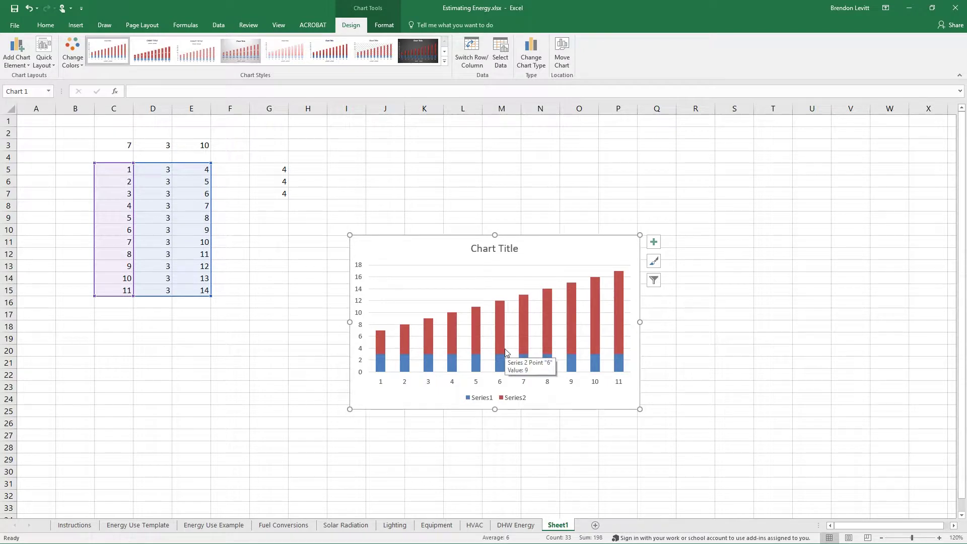
drag(451, 252, 430, 170)
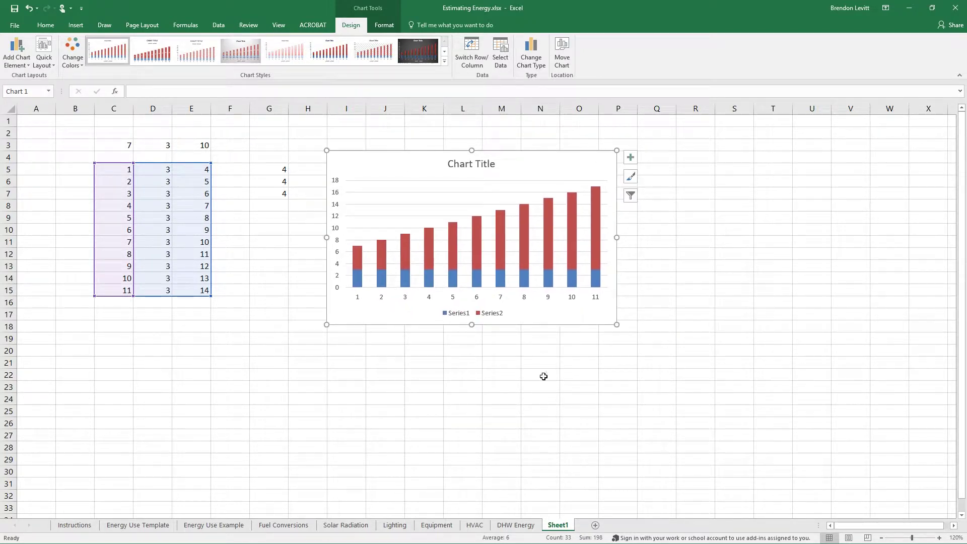
Format the chart's blue Series1 columns with a solid dark orange fill
click(359, 277)
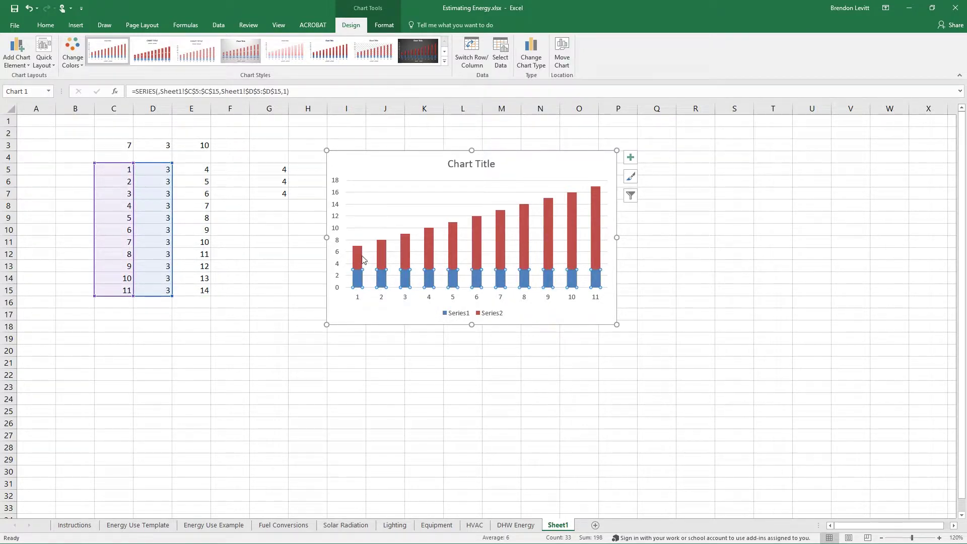
click(359, 259)
click(358, 279)
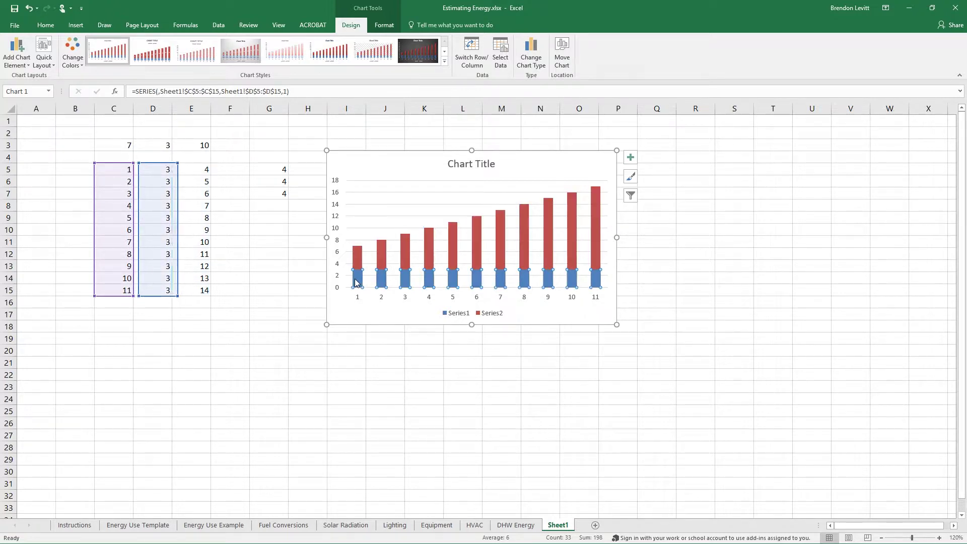
right_click(358, 281)
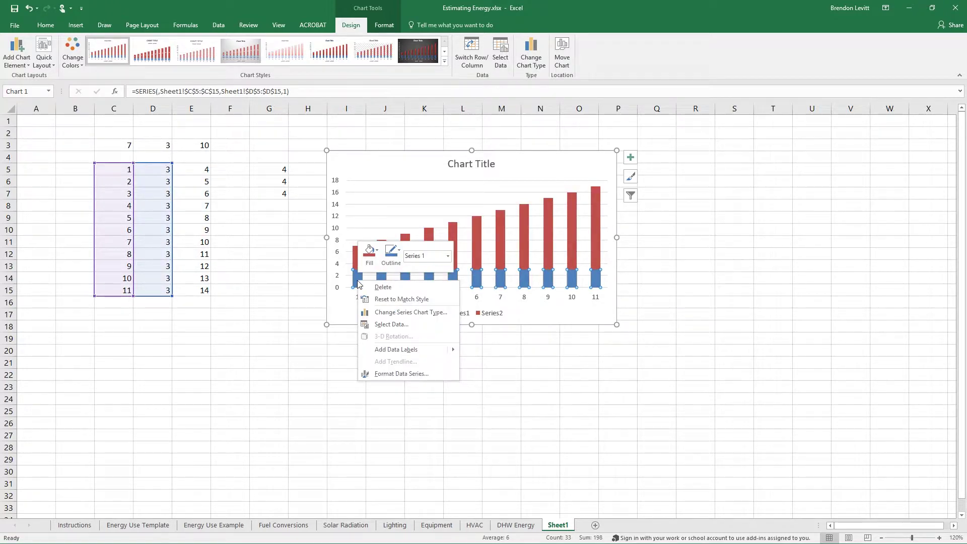
click(401, 373)
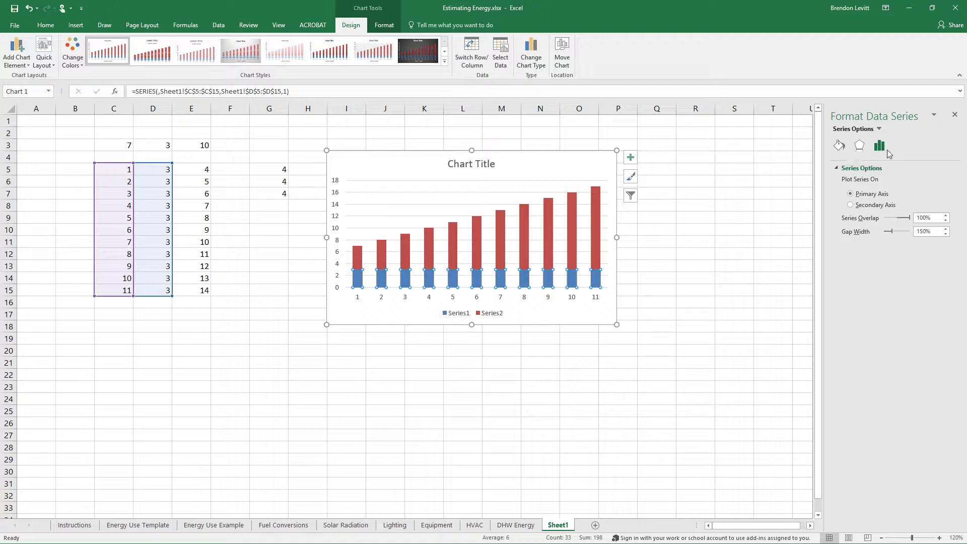
click(859, 146)
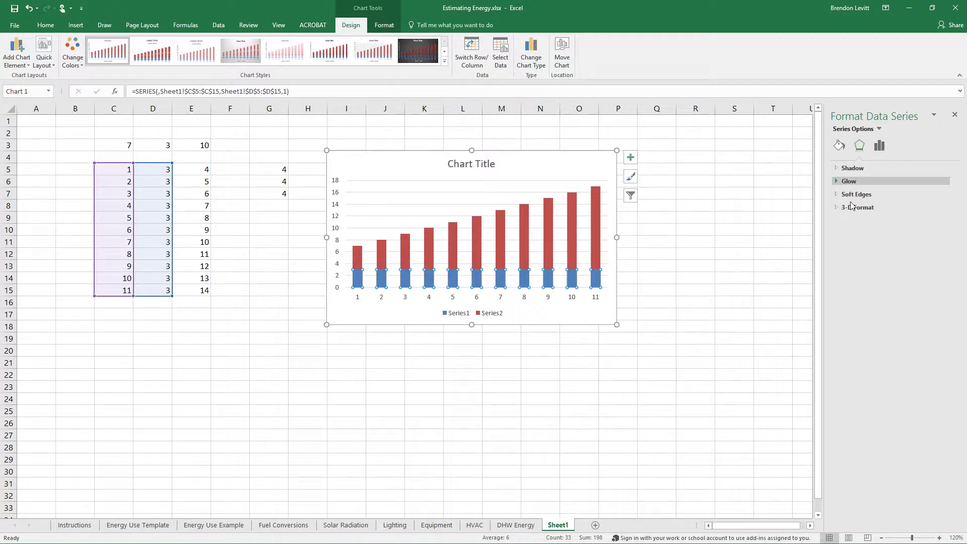
click(839, 146)
click(841, 168)
click(863, 195)
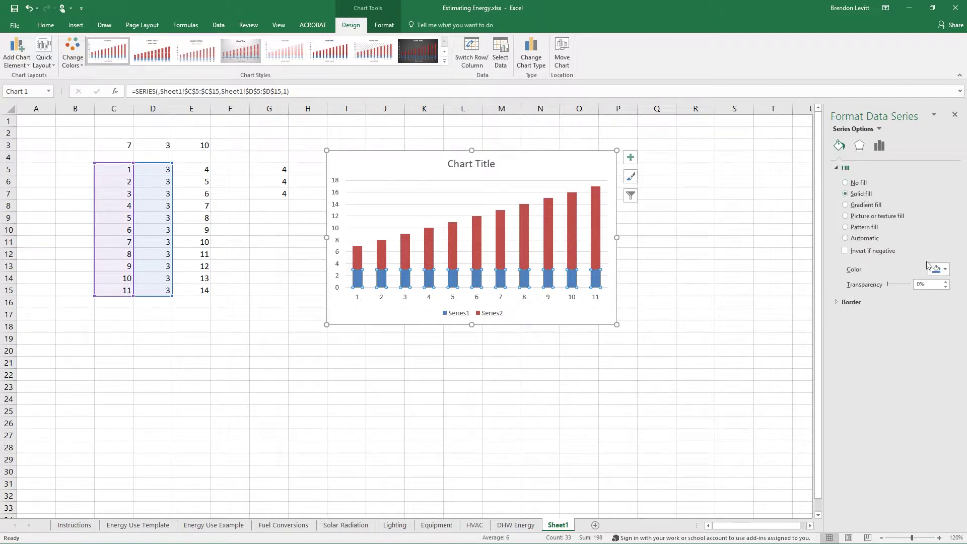
click(943, 267)
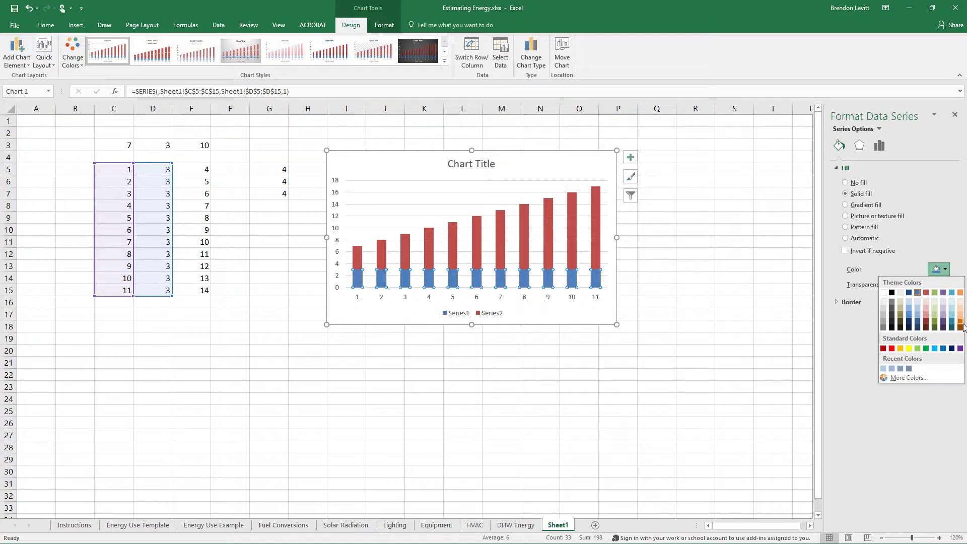
click(961, 324)
click(939, 269)
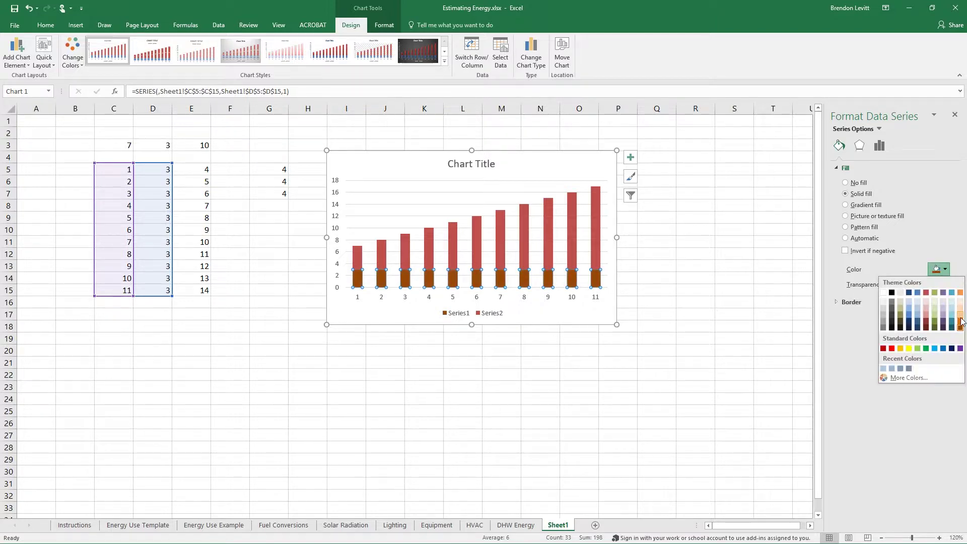
click(932, 325)
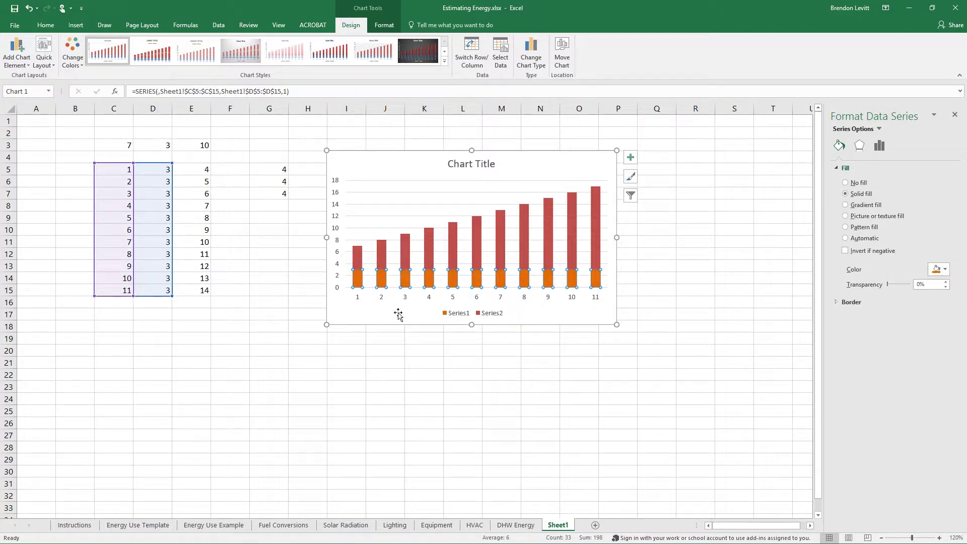
click(535, 302)
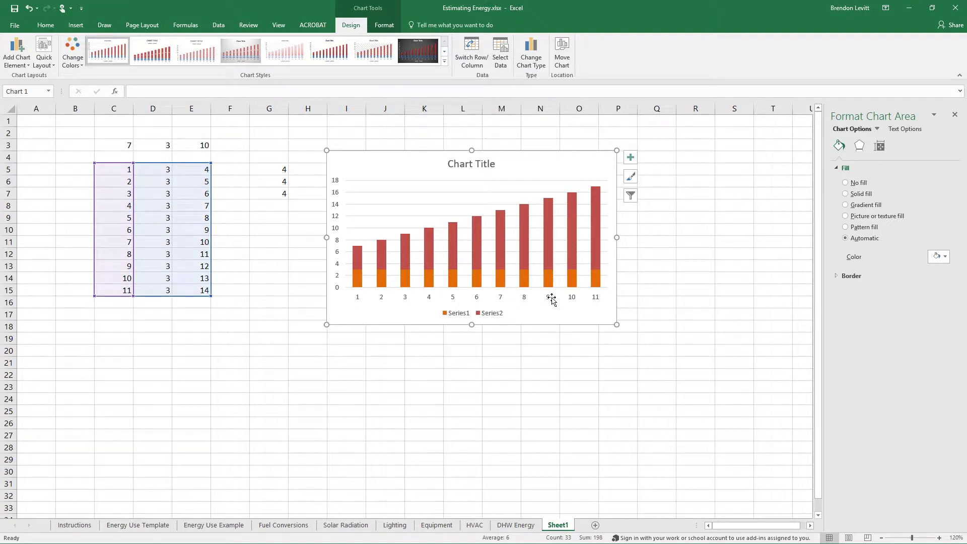
Set the maximum bound of the chart's vertical axis to 8
click(339, 208)
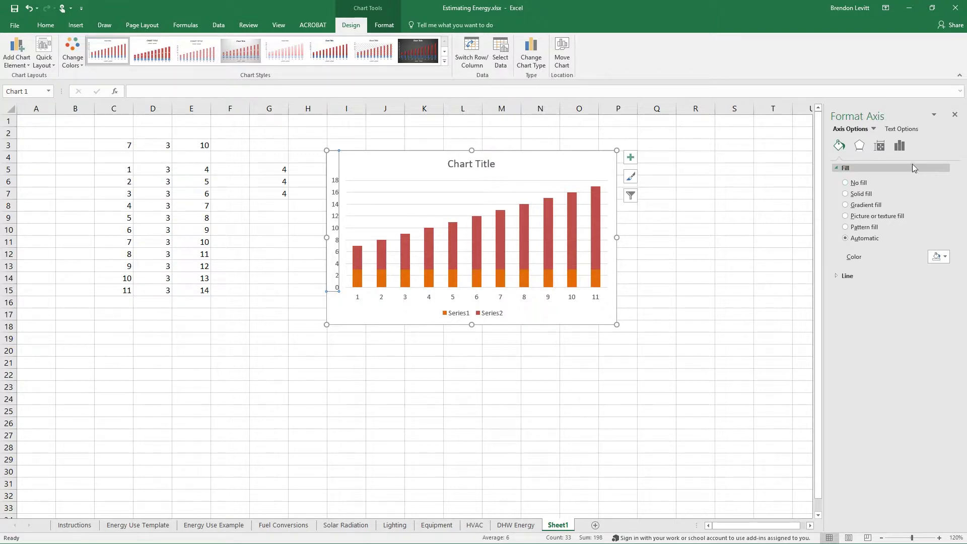
click(858, 146)
click(899, 145)
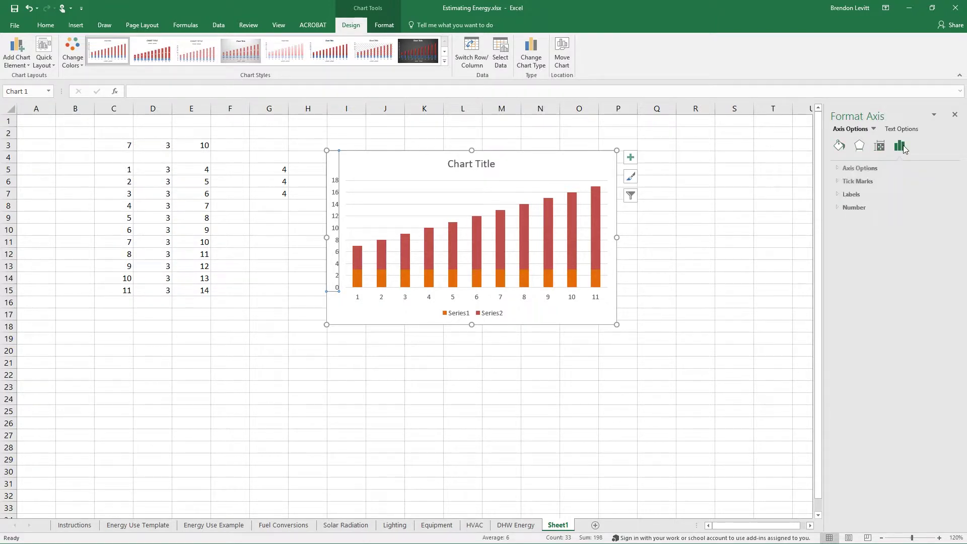
click(843, 169)
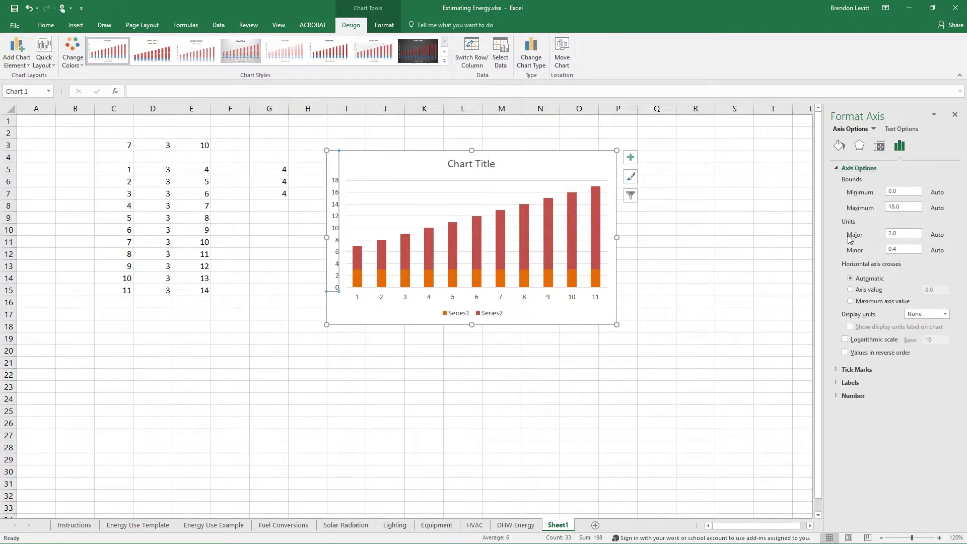
click(914, 206)
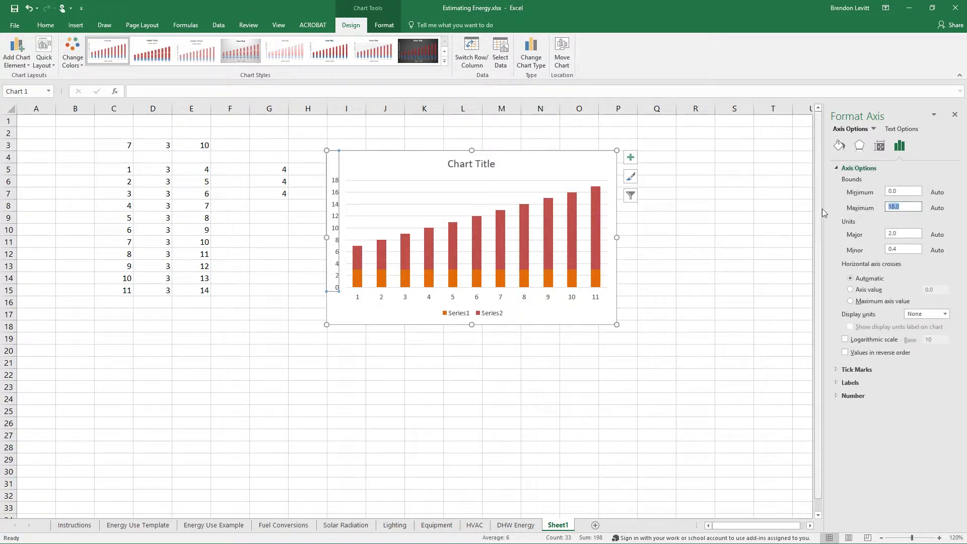
key(BackSpace)
key(BackSpace)
key(BackSpace)
key(BackSpace)
text(89)
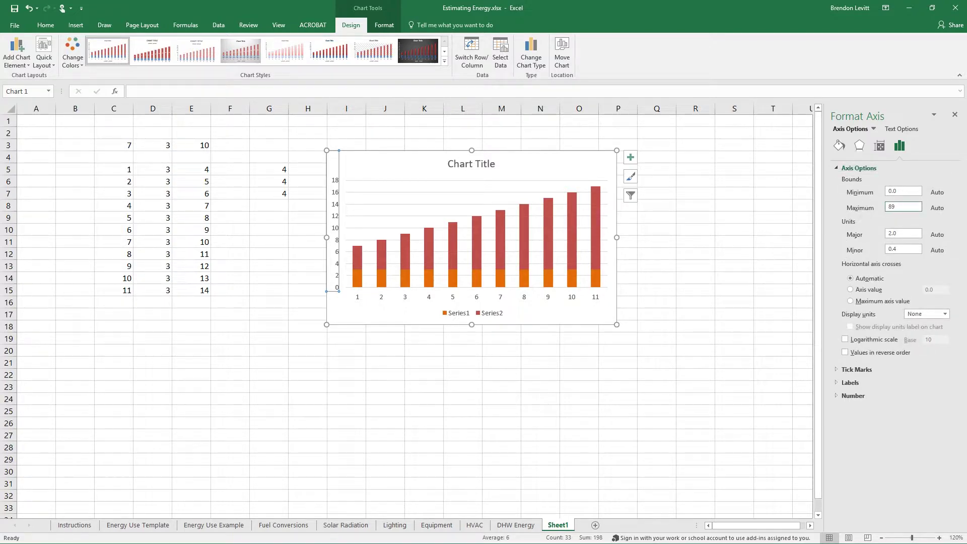
key(BackSpace)
key(Return)
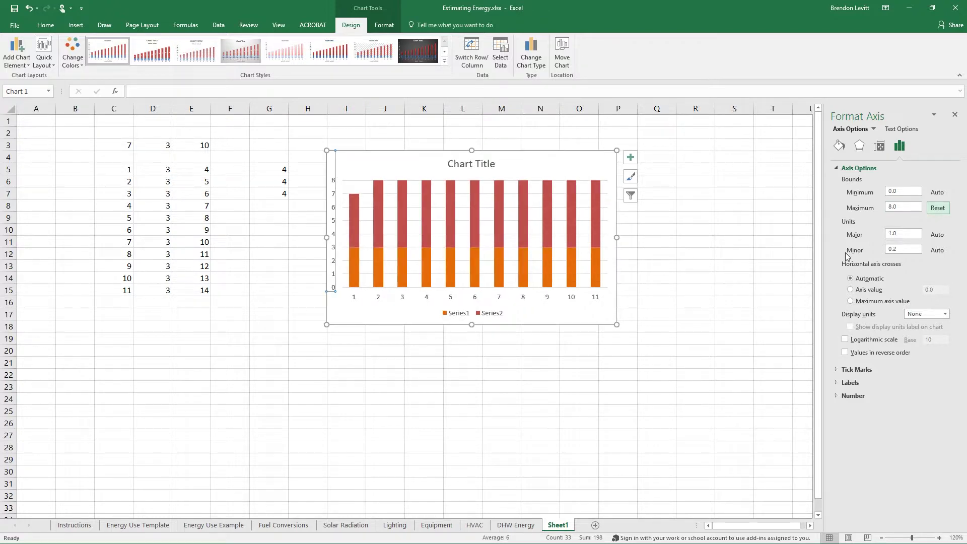
click(574, 313)
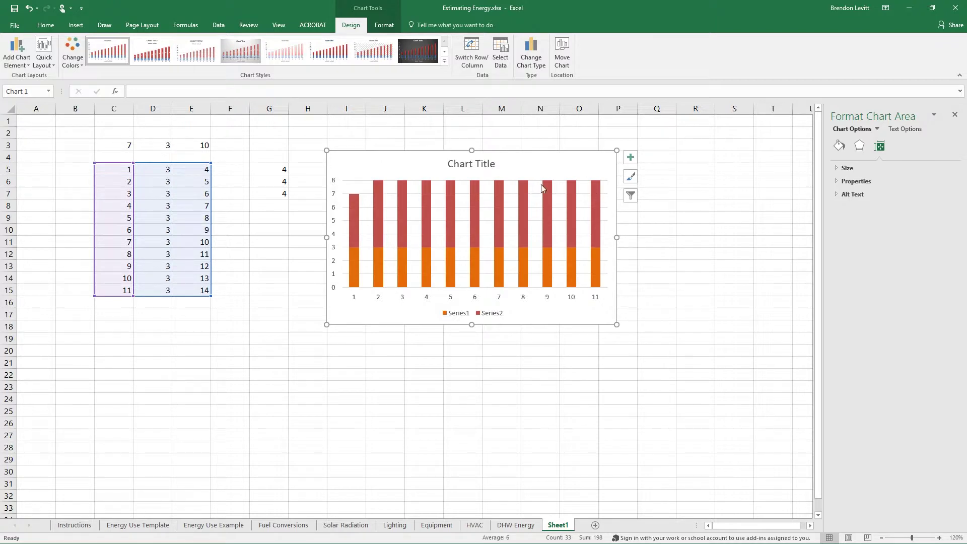
Set the minimum bound of the chart's vertical axis to 2
click(336, 183)
click(899, 145)
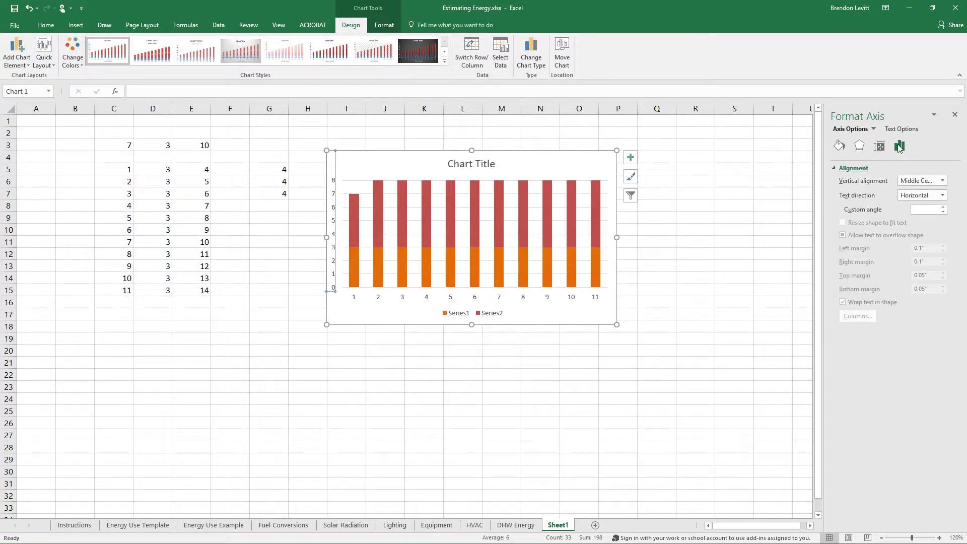
click(883, 169)
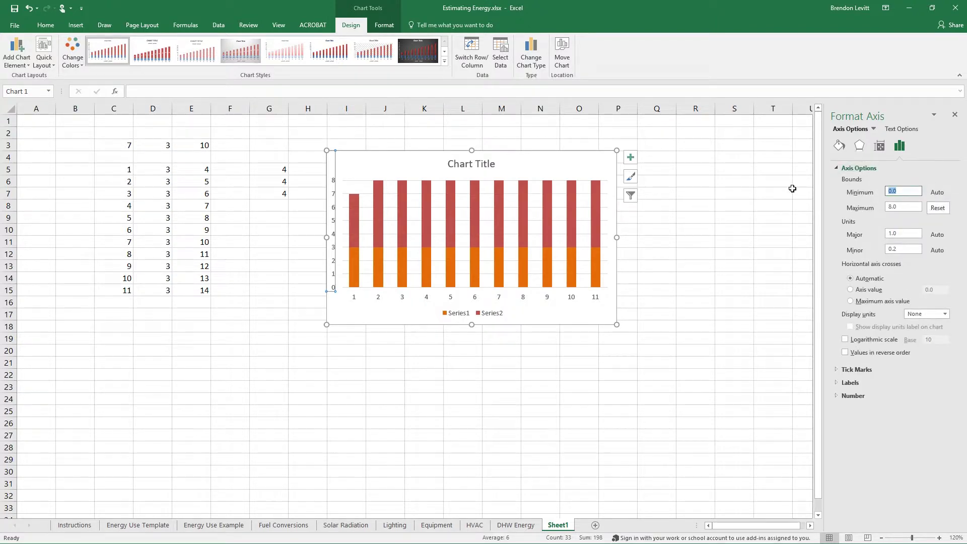
text(2)
key(Return)
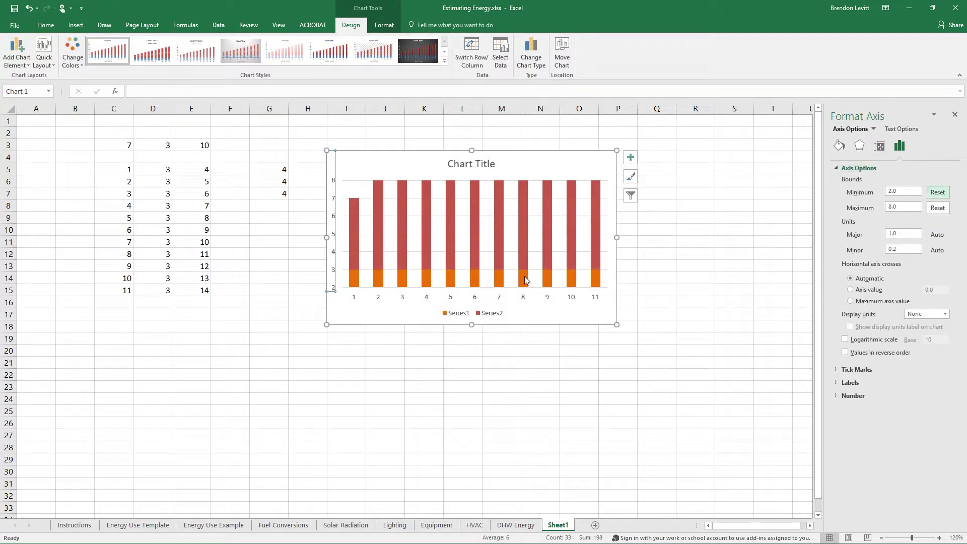
Reset the vertical axis's minimum and maximum bounds to automatic and deselect the chart
click(938, 192)
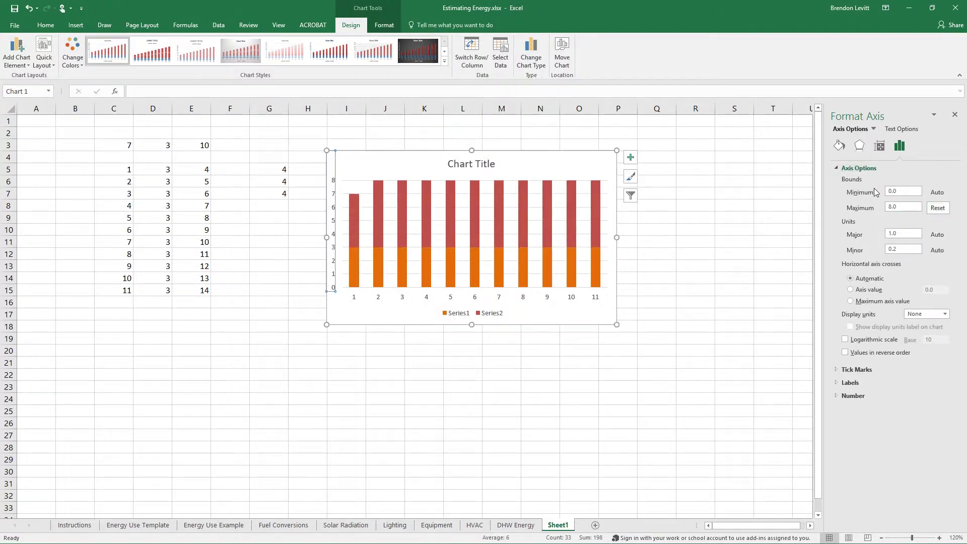
click(937, 208)
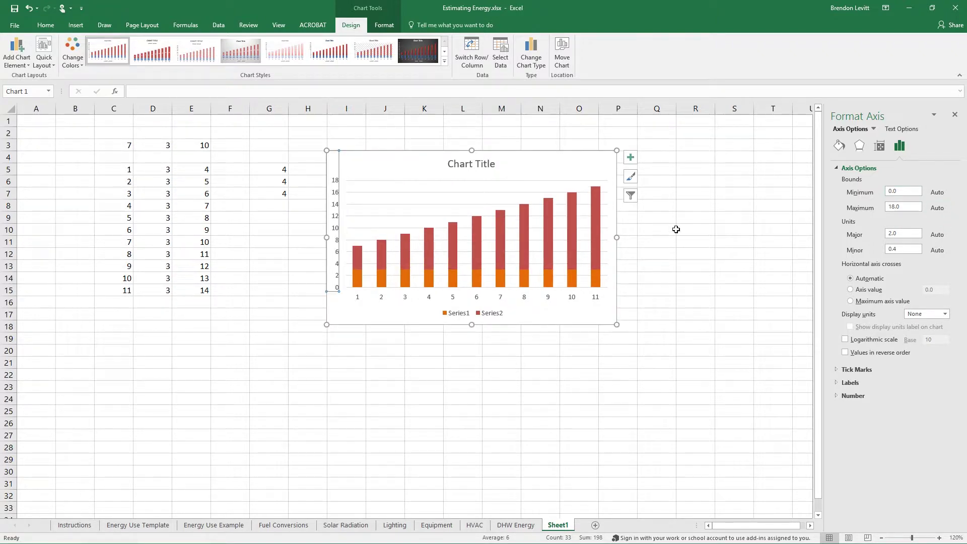
click(392, 364)
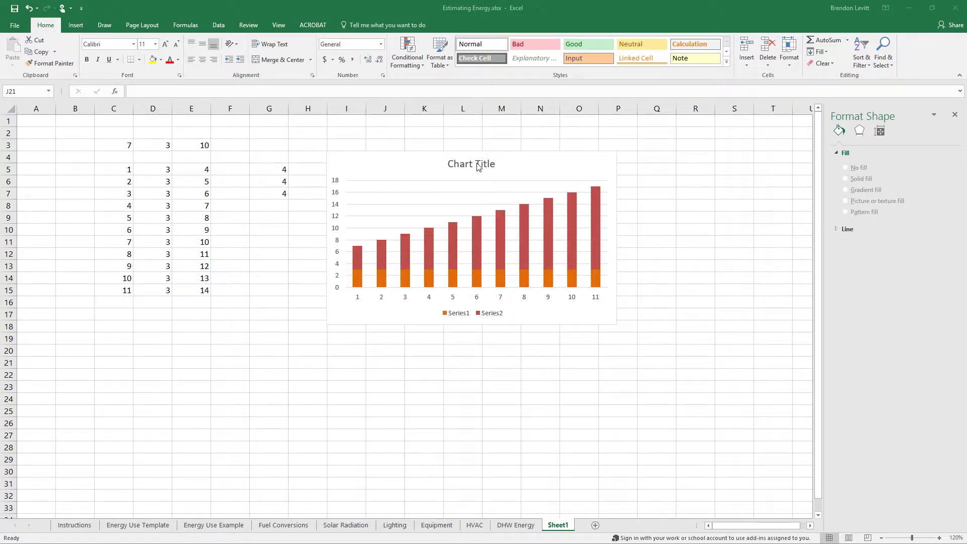
Replace the chart title text with "Monthly Earnings"
click(492, 168)
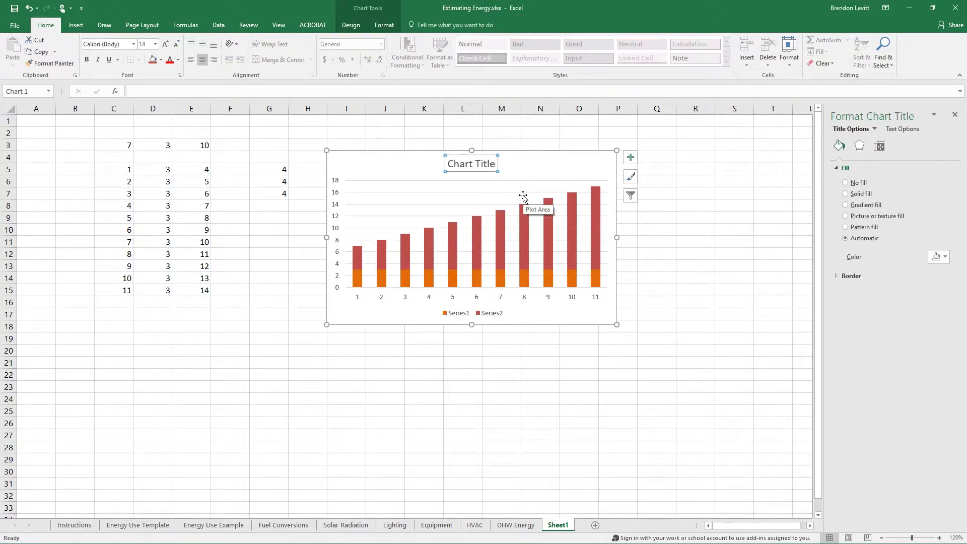
click(458, 163)
double_click(458, 163)
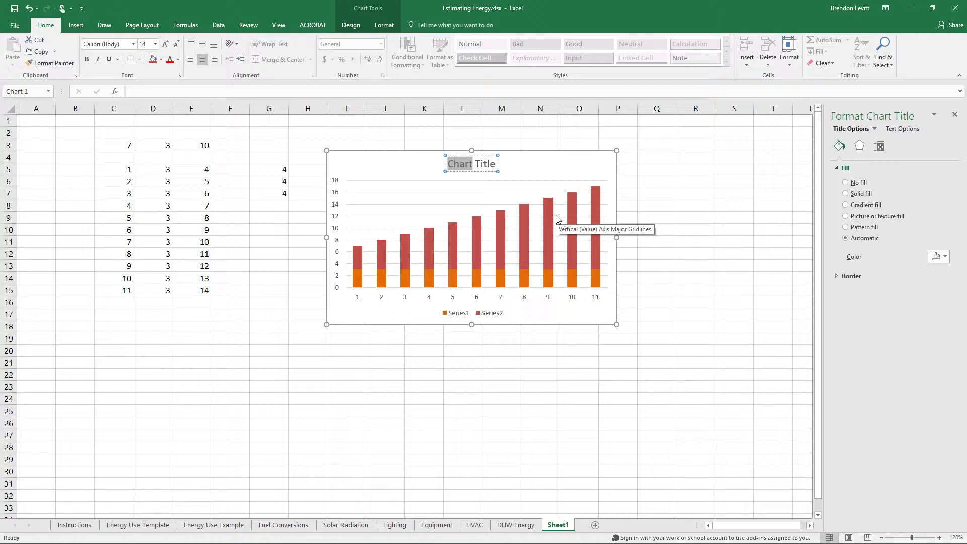
text(Month)
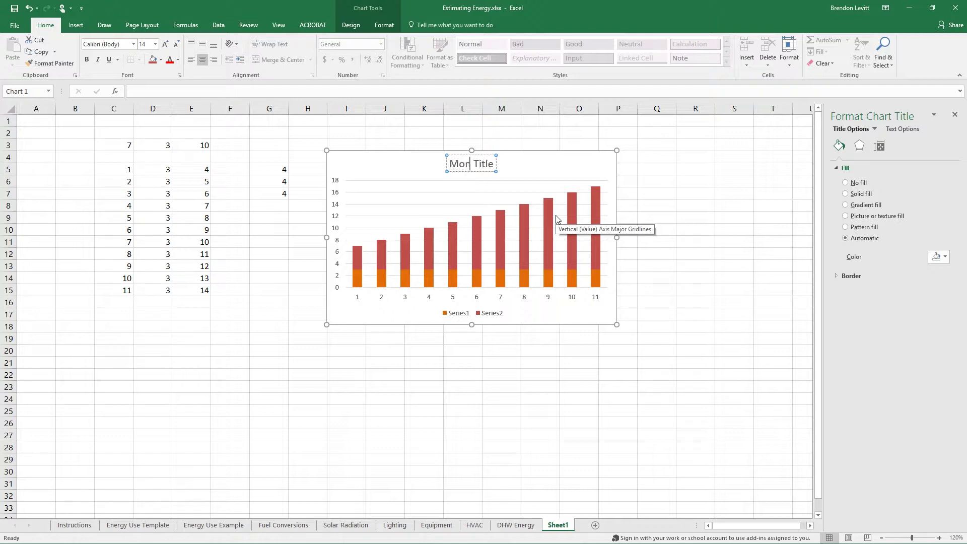
text(ly Earnings)
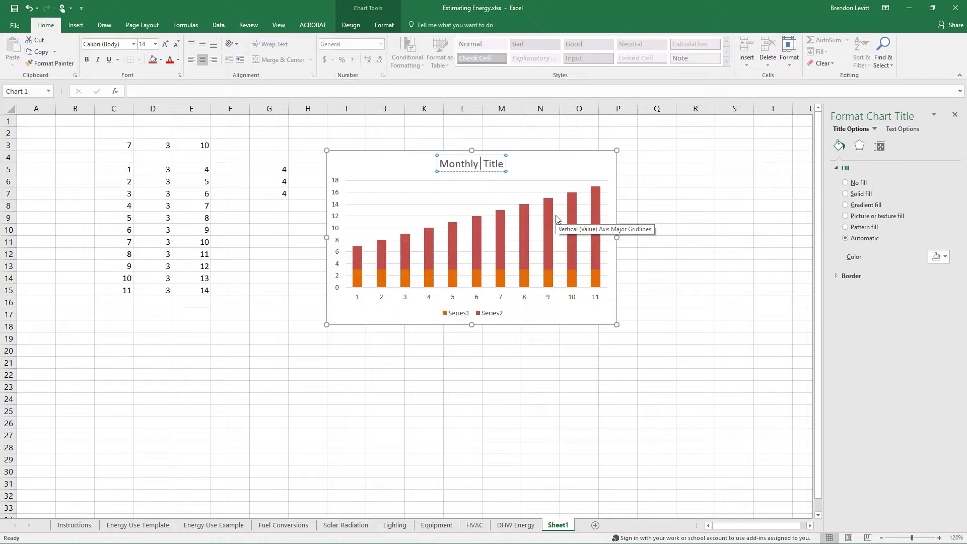
key(Delete)
key(Delete)
key(Delete)
key(Delete)
key(Delete)
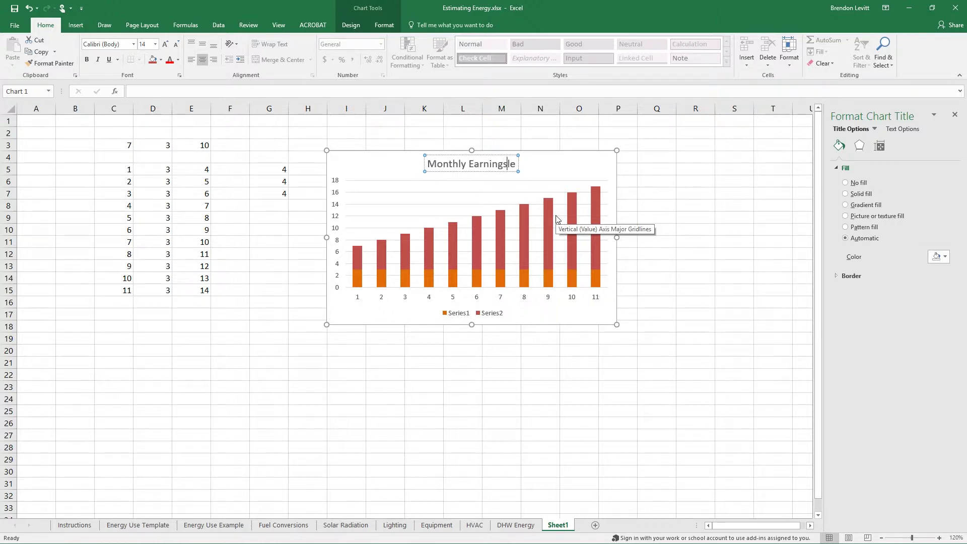
click(585, 174)
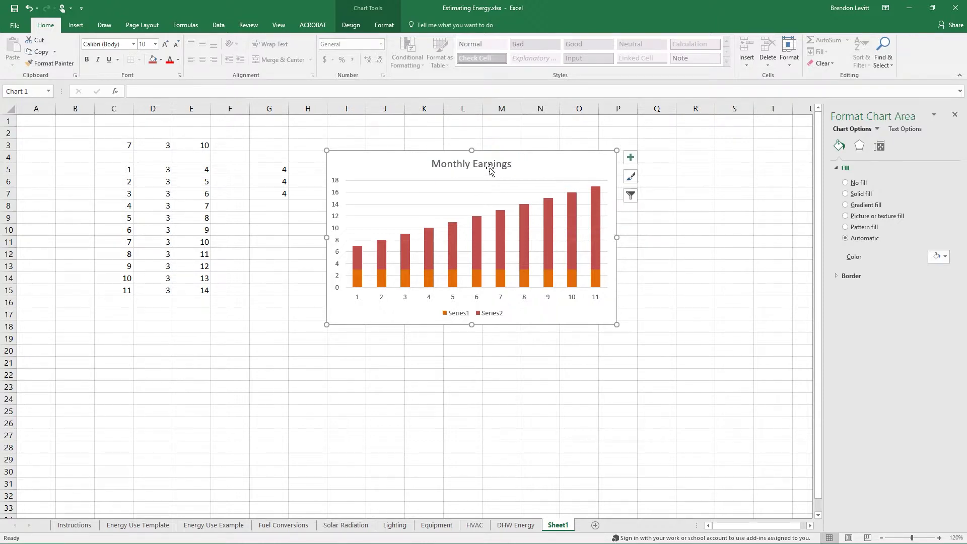
Left-align the chart title and move it to the upper-left corner of the chart, above the plot area
click(500, 161)
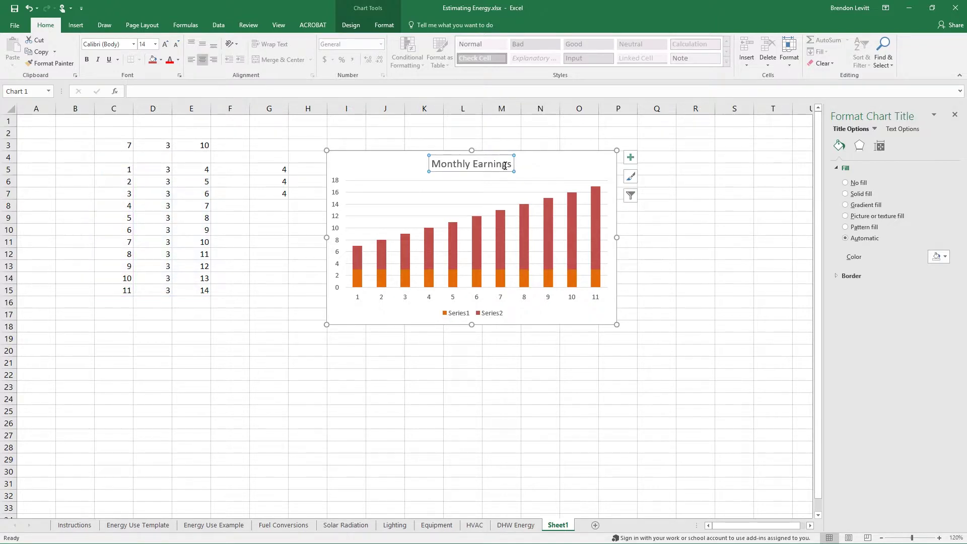
click(192, 60)
drag(442, 173, 359, 170)
click(487, 170)
Format the chart title text as red Arial at size 10, and deselect the chart
click(416, 165)
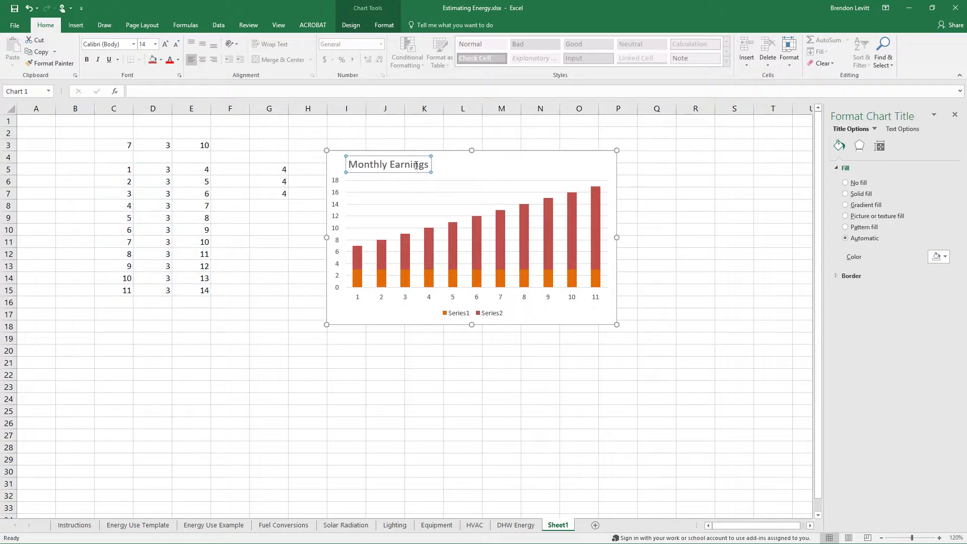
triple_click(416, 165)
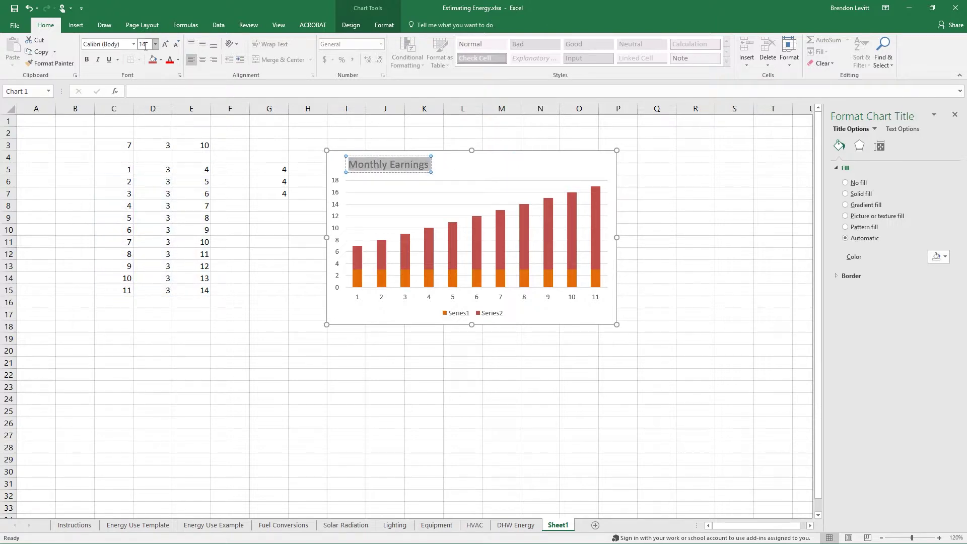
text(10)
key(Return)
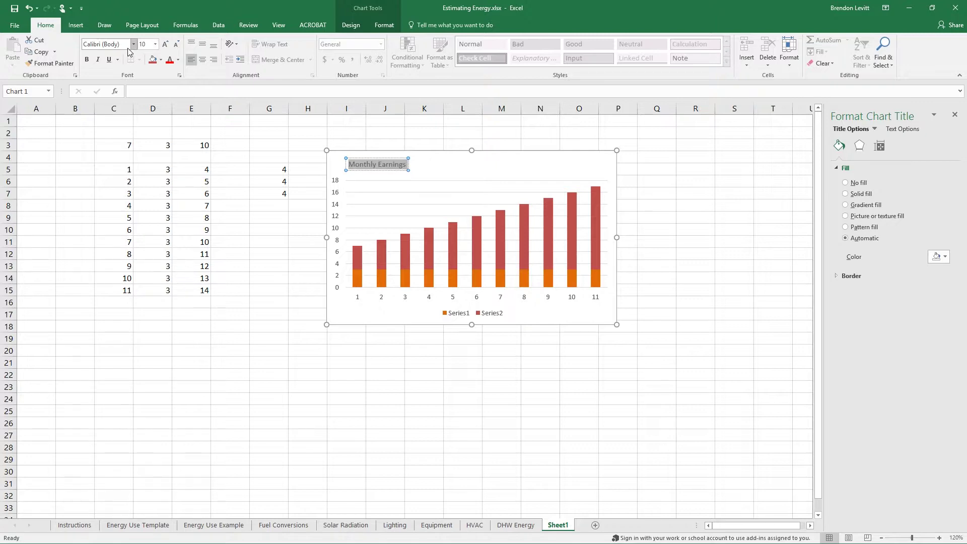
click(125, 46)
text(Arial)
key(Return)
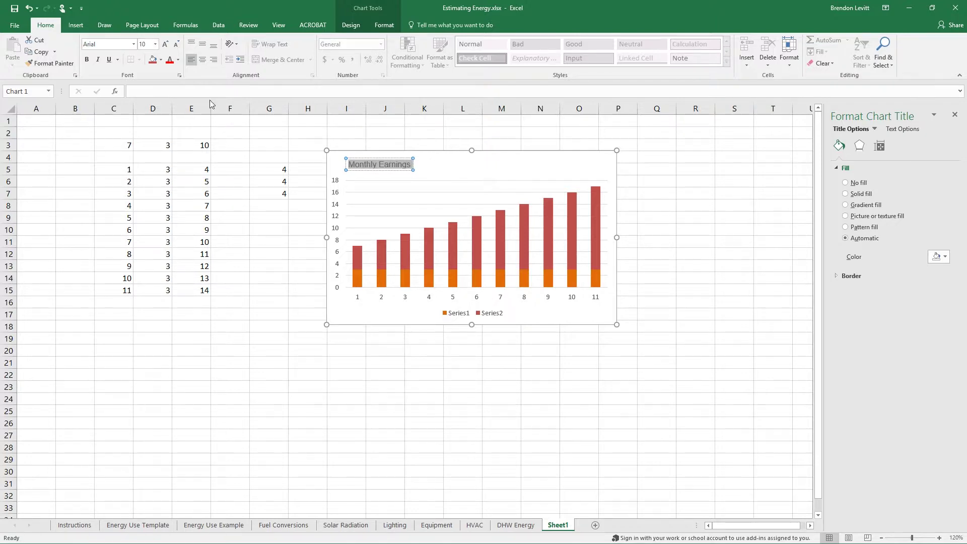
click(170, 61)
click(493, 182)
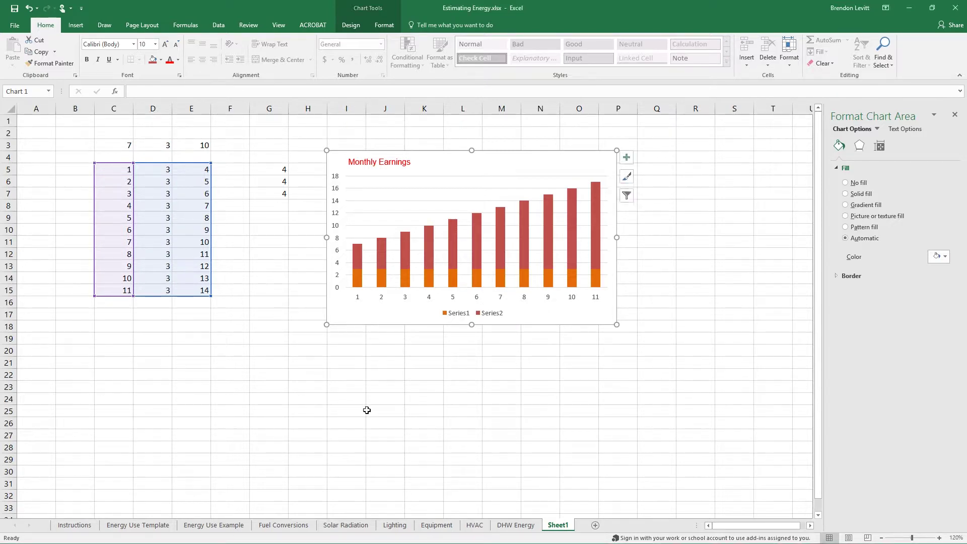
click(267, 325)
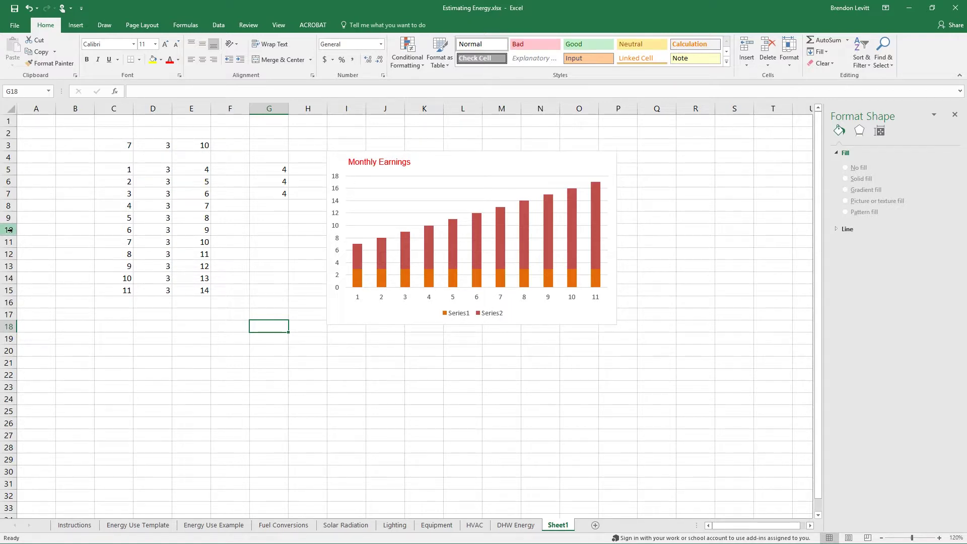
Insert three blank rows at rows 10 to 12, within the chart's data
drag(9, 229, 8, 250)
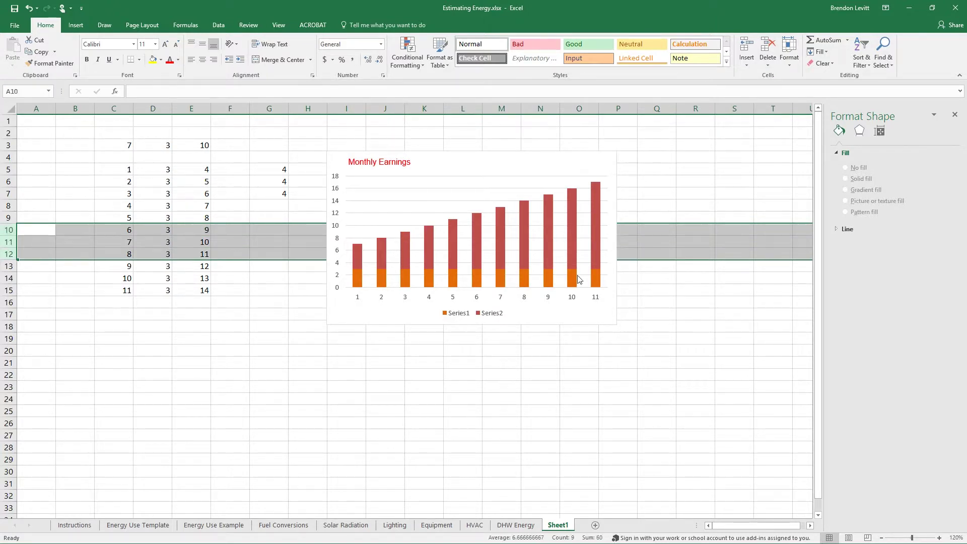
right_click(11, 254)
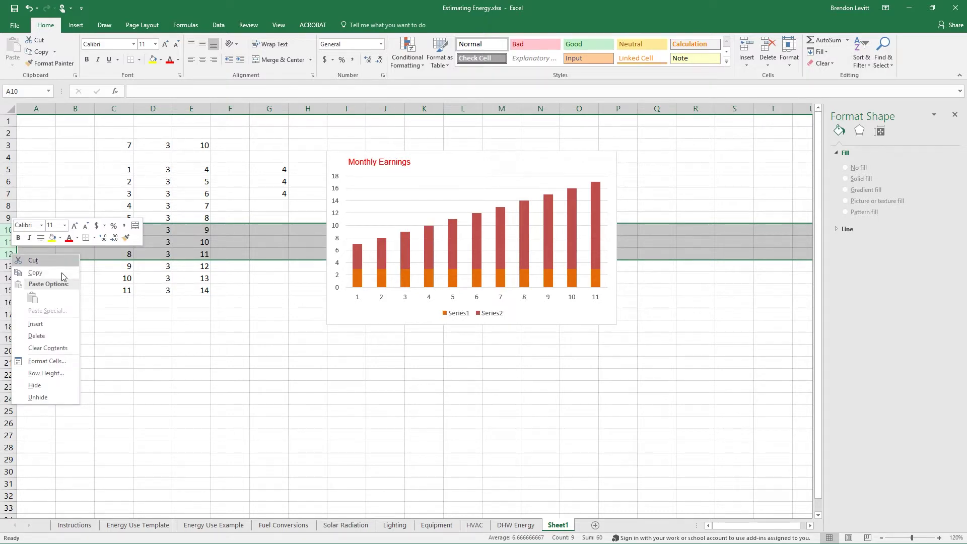
click(53, 323)
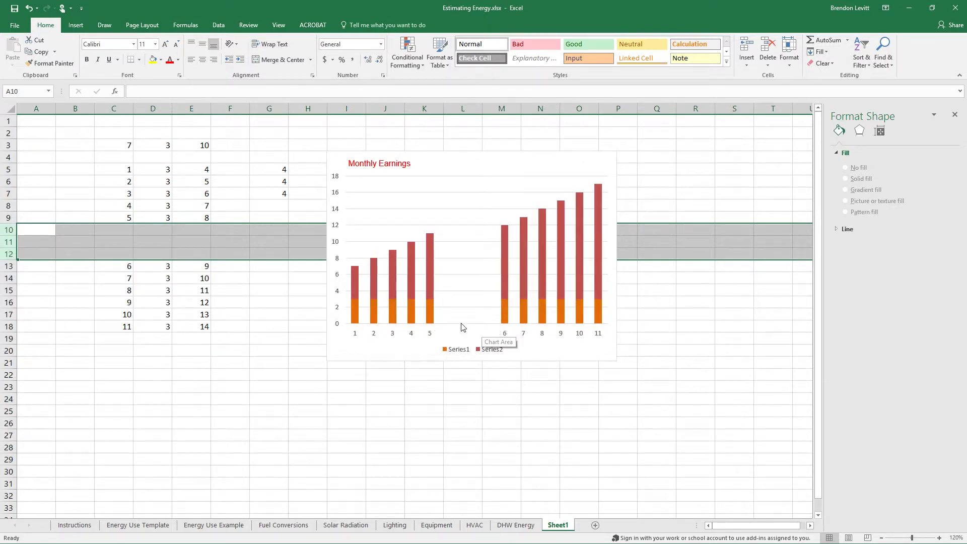
Enter the values 4, 6 and 2 in cells D10 to D12
click(161, 229)
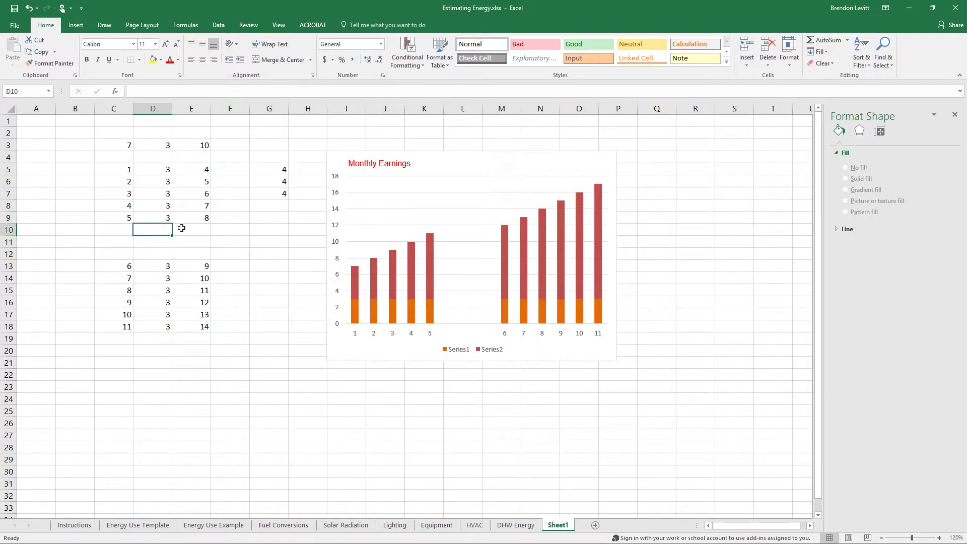
text(4)
key(Return)
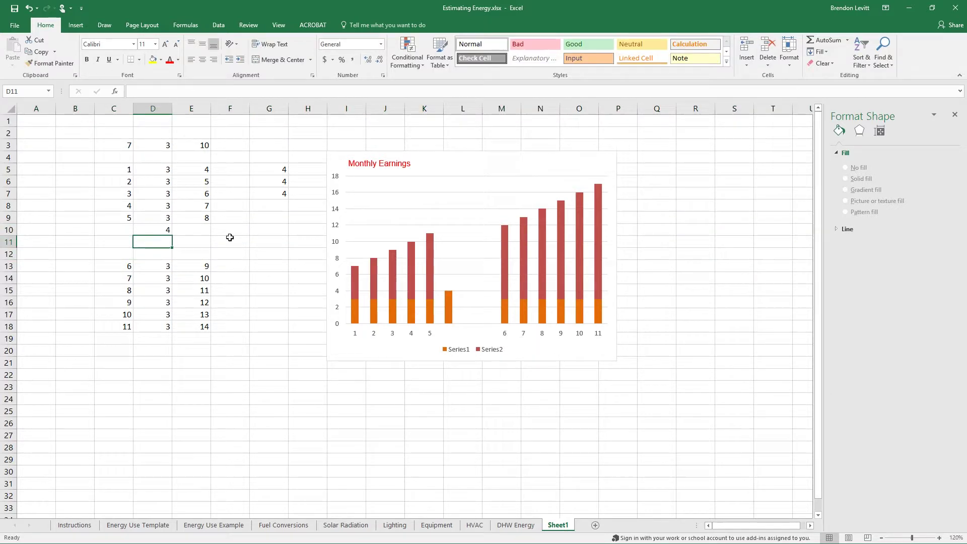
text(6)
key(Return)
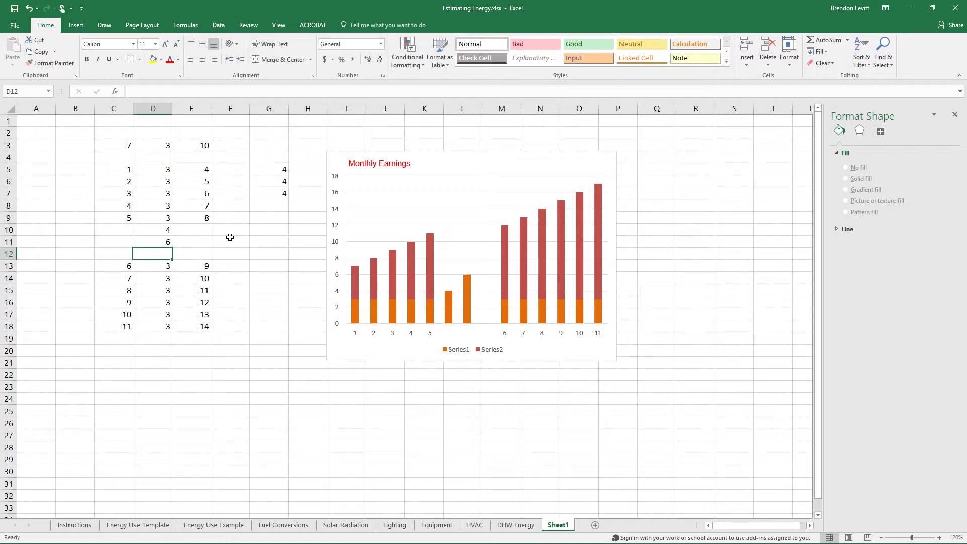
text(2)
key(Tab)
Enter the values 5, 2 and 8 in cells E10 to E12
key(Up)
key(Up)
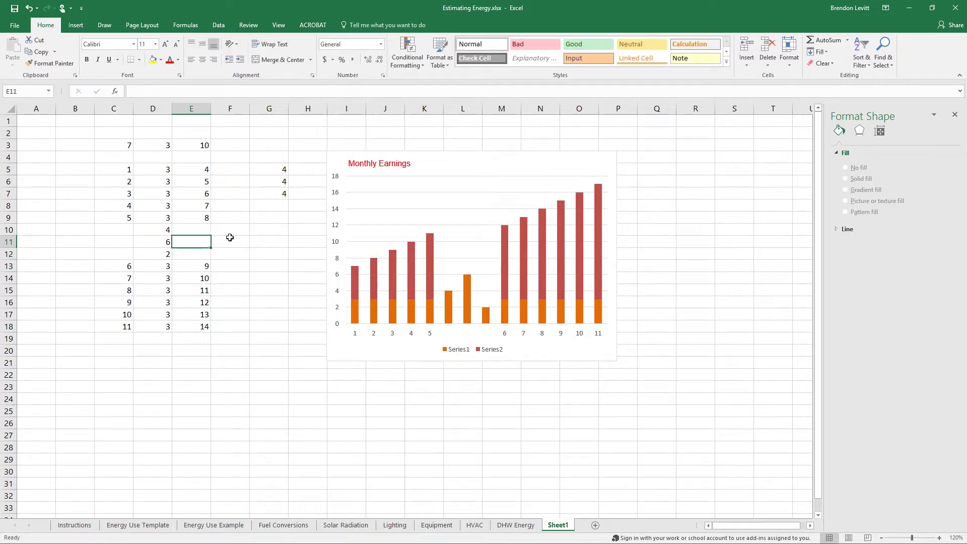
text(5)
key(Return)
text(2)
key(Return)
text(8)
key(Return)
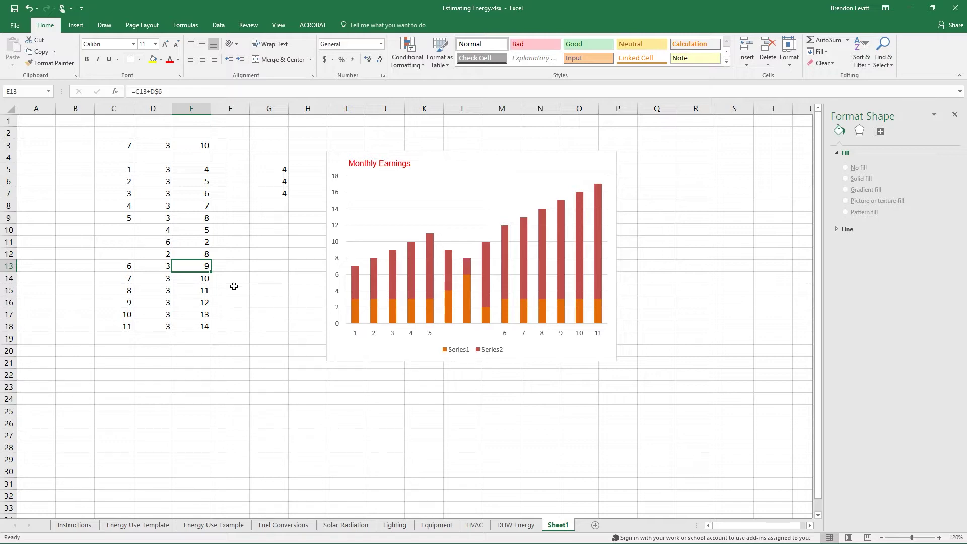
Delete the entire row 11 from the worksheet and clear the row selection
mouse_move(7, 216)
mouse_down()
mouse_move(7, 252)
mouse_move(5, 231)
mouse_up()
right_click(6, 242)
click(6, 242)
right_click(6, 242)
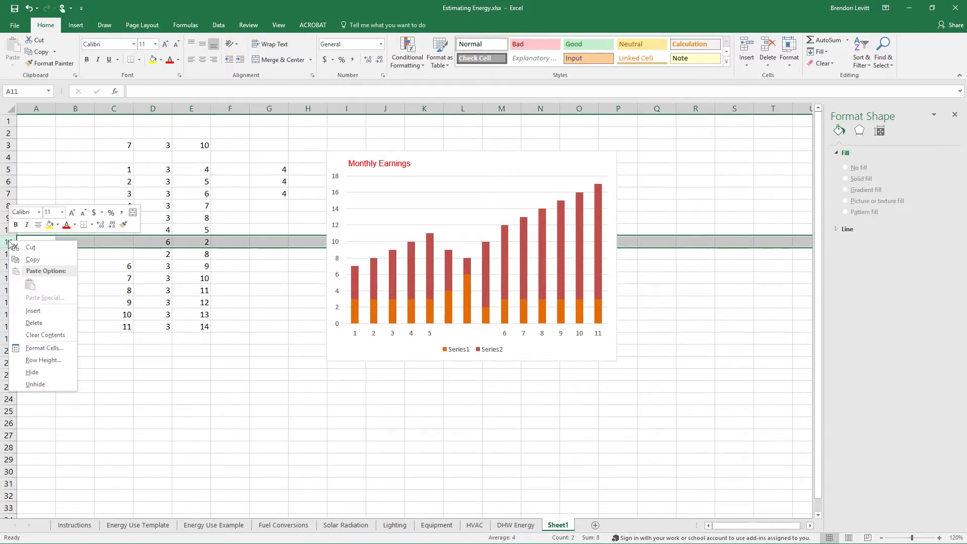
click(34, 323)
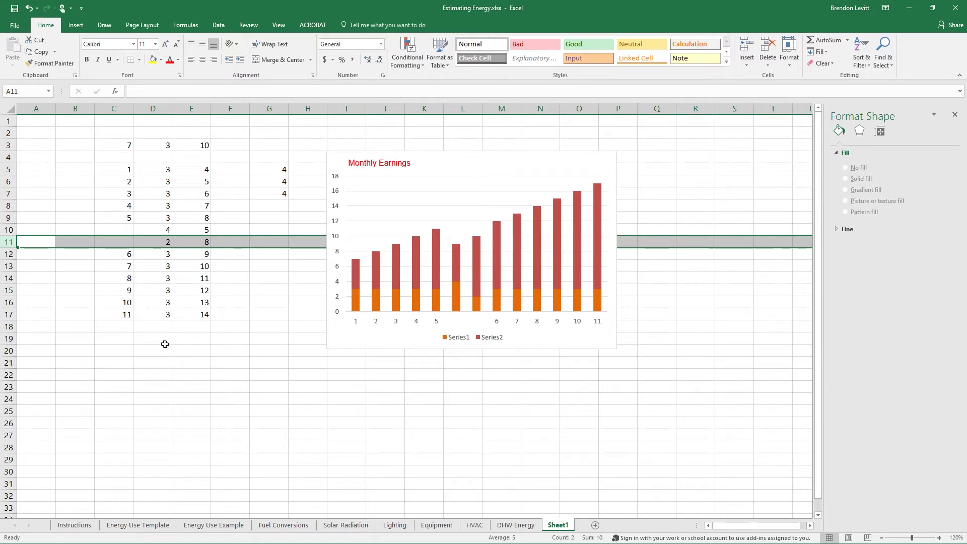
click(231, 367)
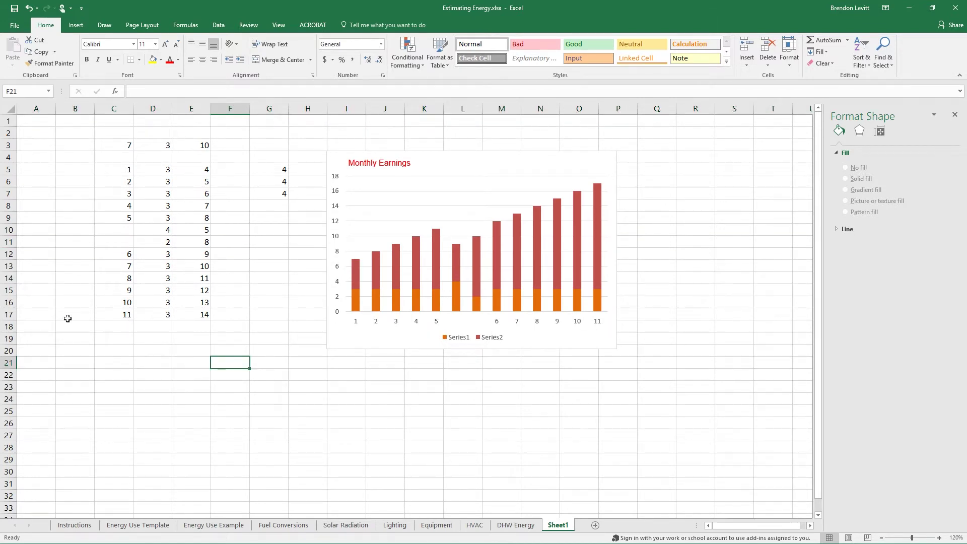
Add a data row below the table with 12 in C18 and 3 in D18
click(113, 327)
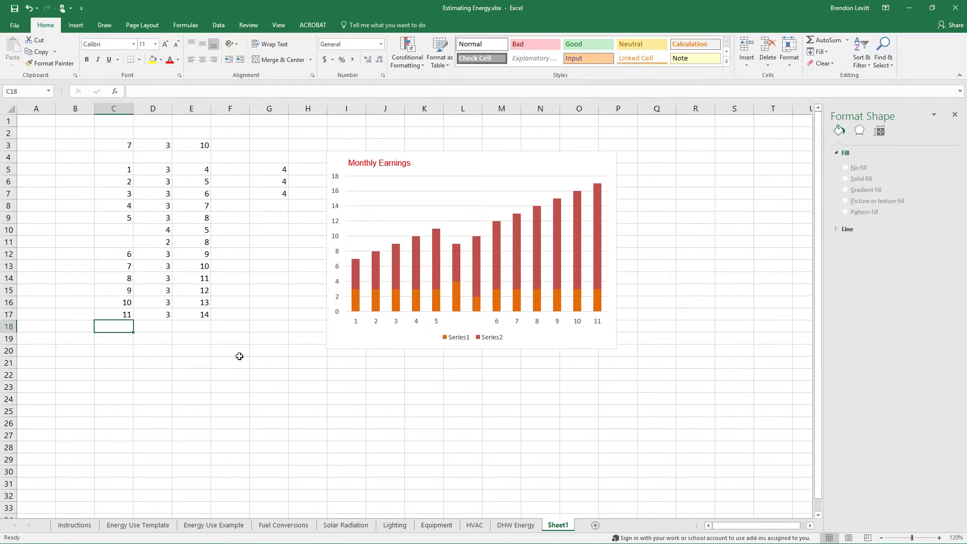
text(2)
key(Tab)
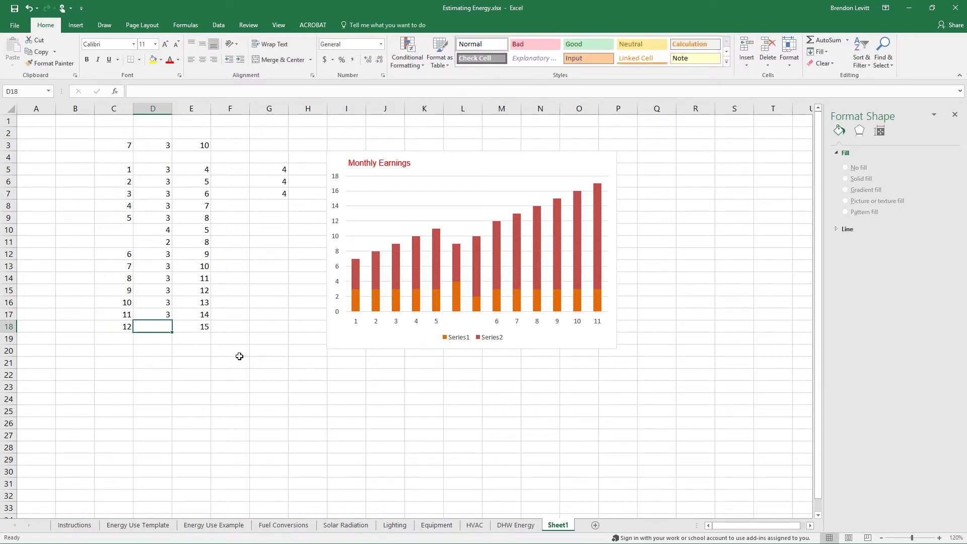
text(3)
key(Tab)
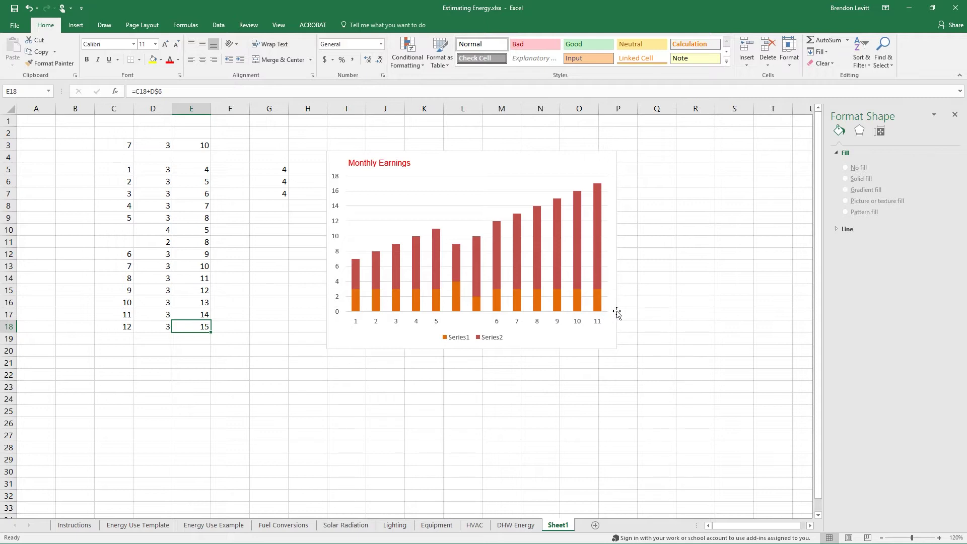
Extend the chart's source data range down to include row 18
click(584, 158)
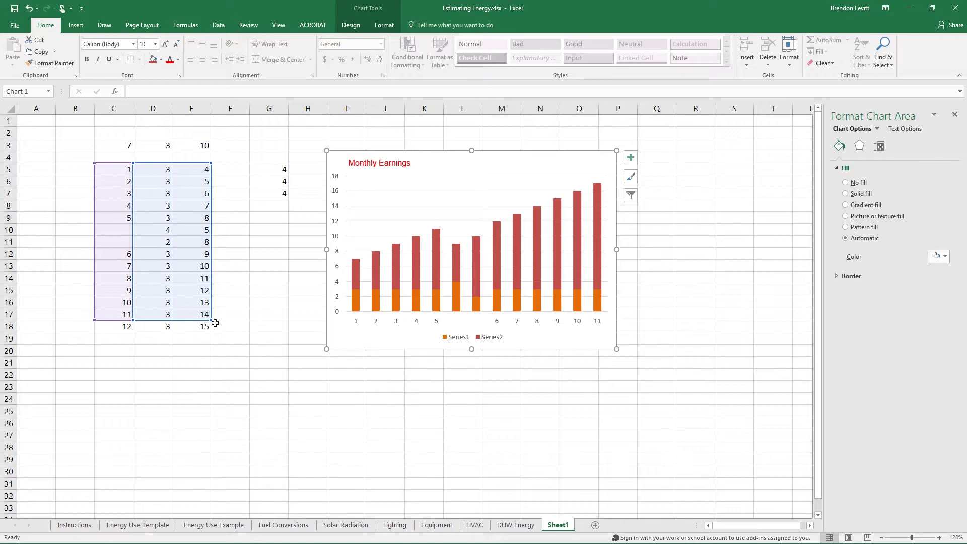
drag(211, 321, 211, 331)
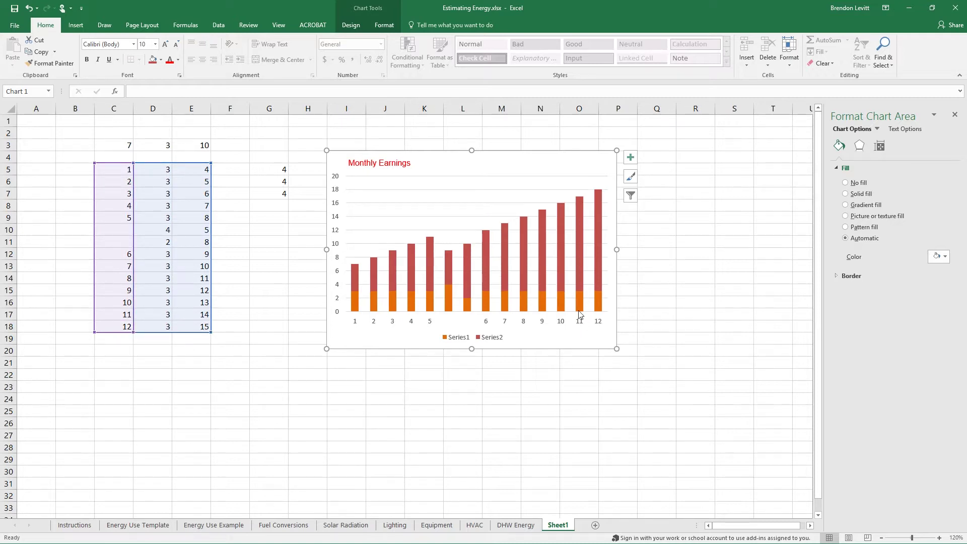
Shrink the chart's source data range to end at row 17
drag(211, 332, 212, 321)
click(222, 374)
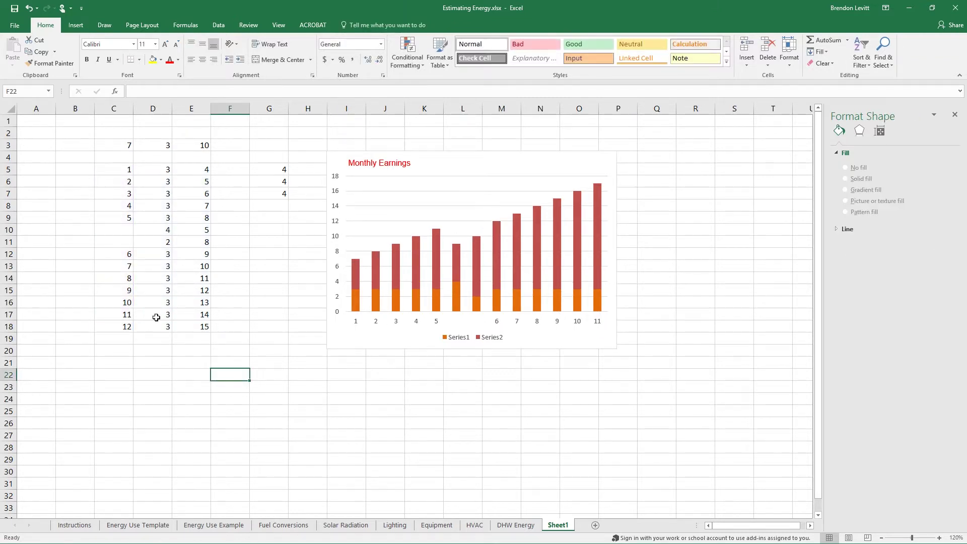
Insert a blank row above row 17 and move the last data row from C19:E19 into it
right_click(8, 314)
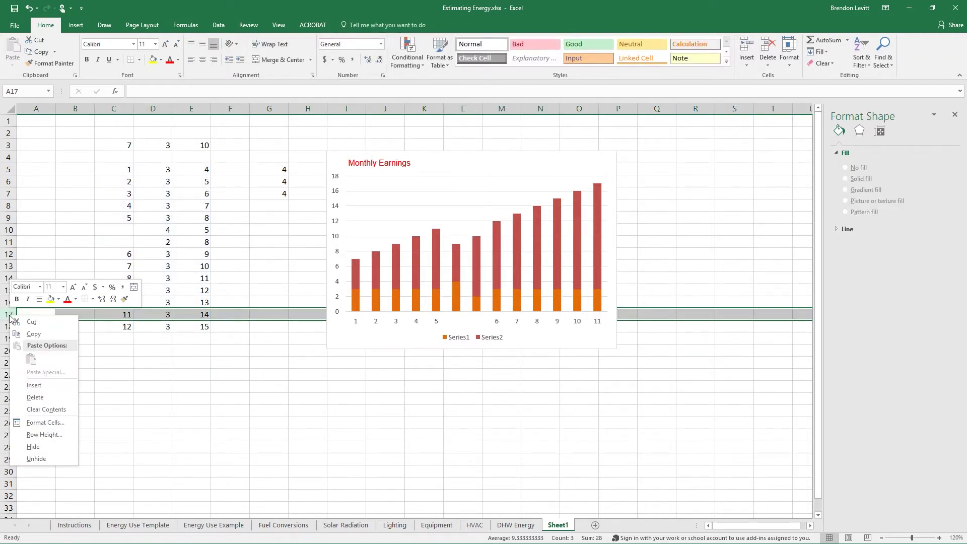
click(30, 395)
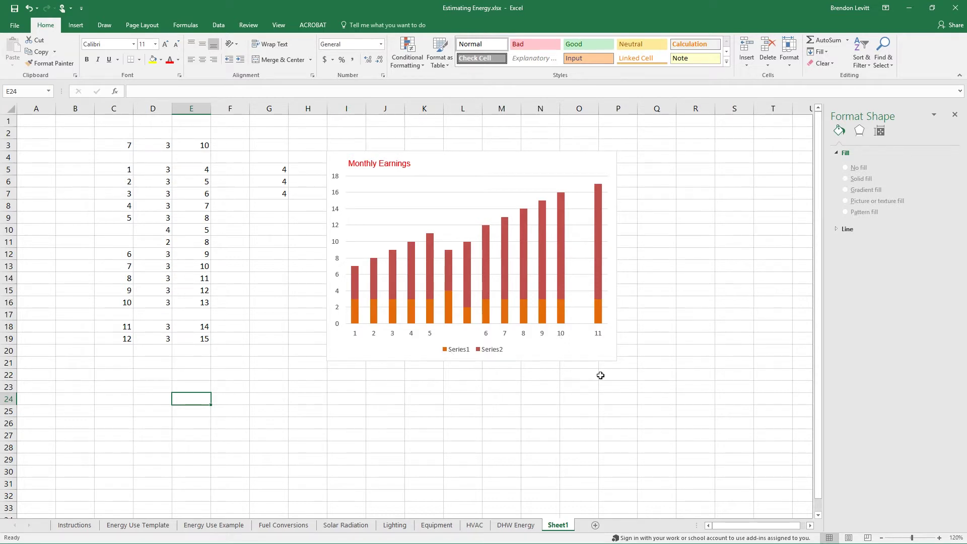
drag(129, 339, 190, 313)
click(160, 387)
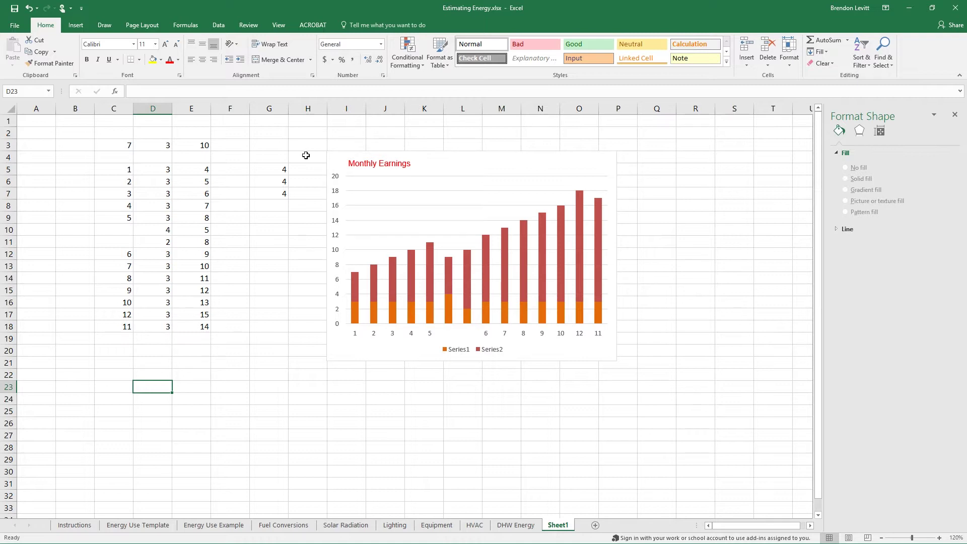
View the sheet in Page Layout view, return to Normal view and examine the page break lines around the chart
click(278, 26)
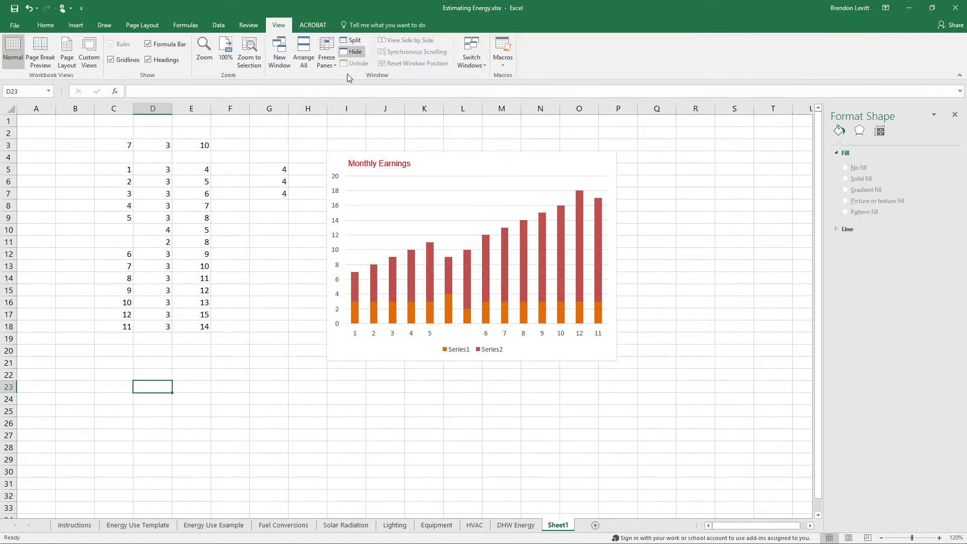
click(73, 49)
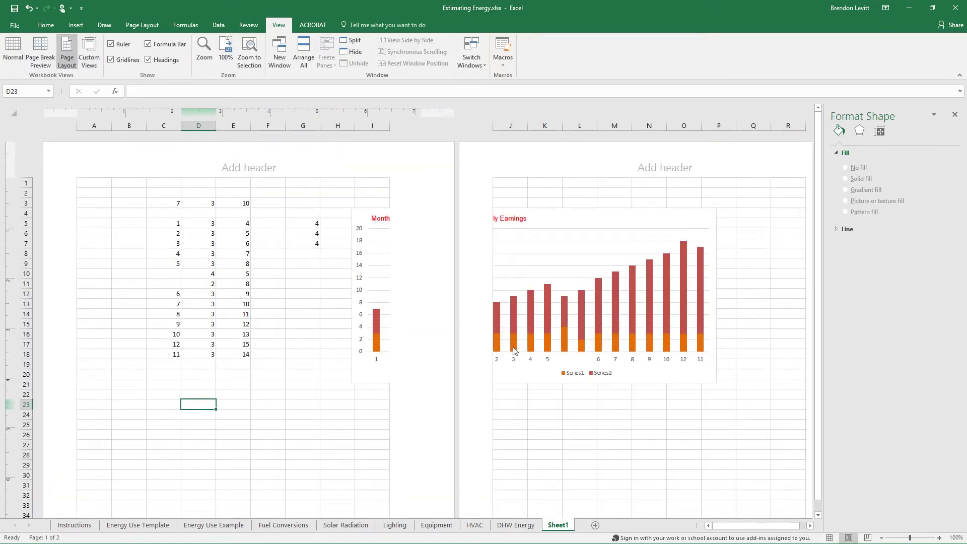
click(13, 51)
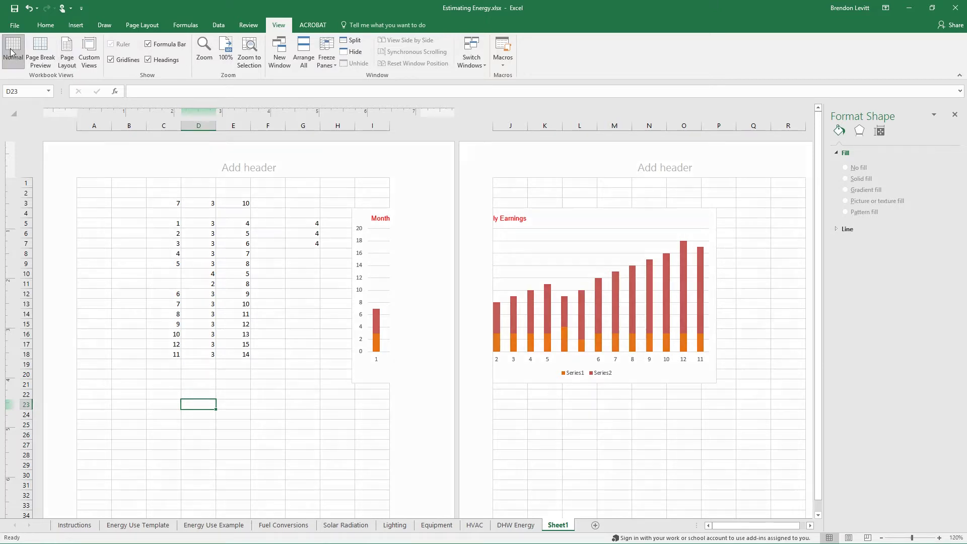
click(351, 156)
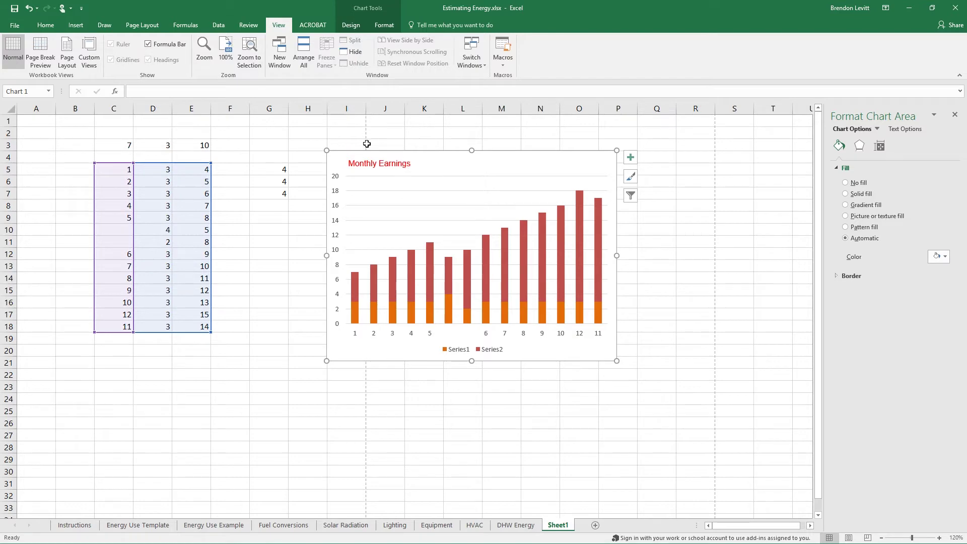
scroll(334, 434, down, 6)
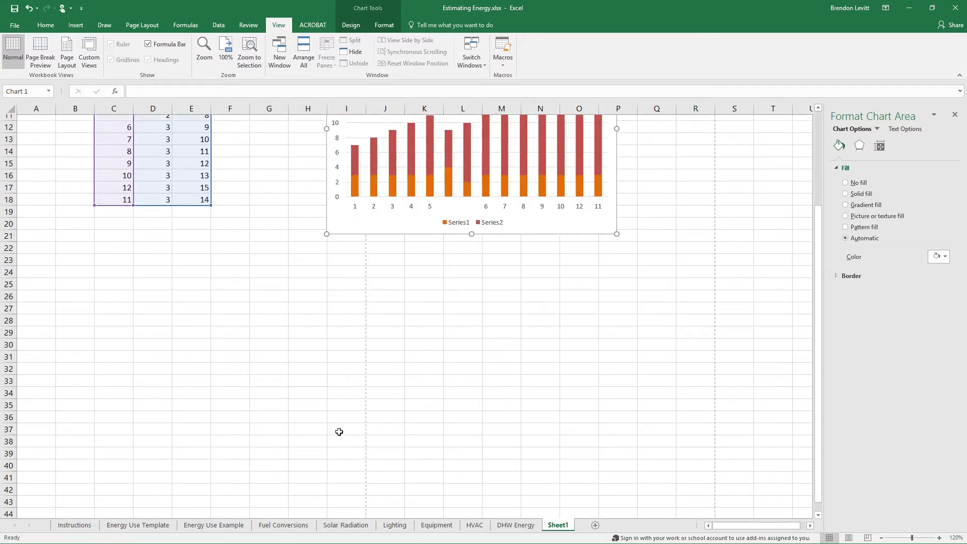
scroll(335, 435, up, 6)
Set the range I3:P21 around the chart as the print area
click(345, 145)
click(142, 25)
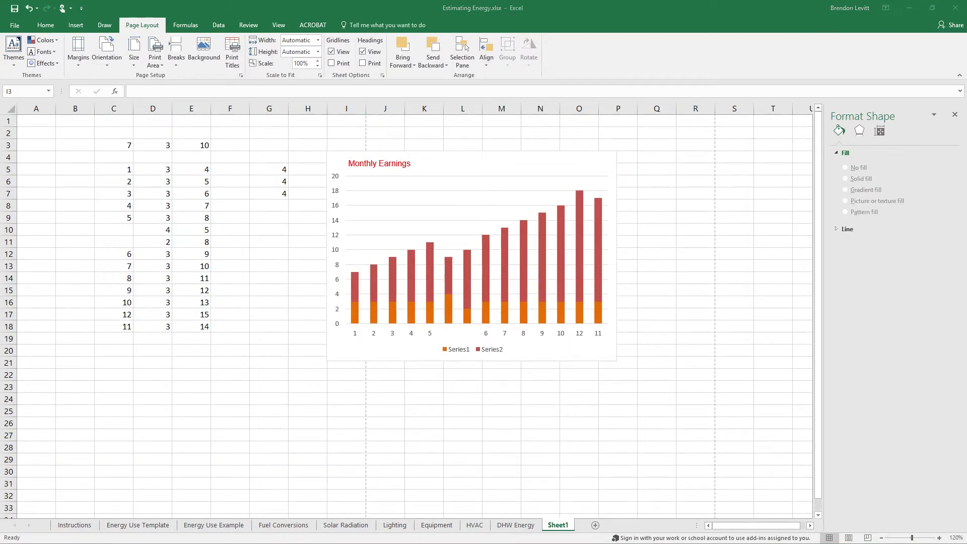
click(344, 147)
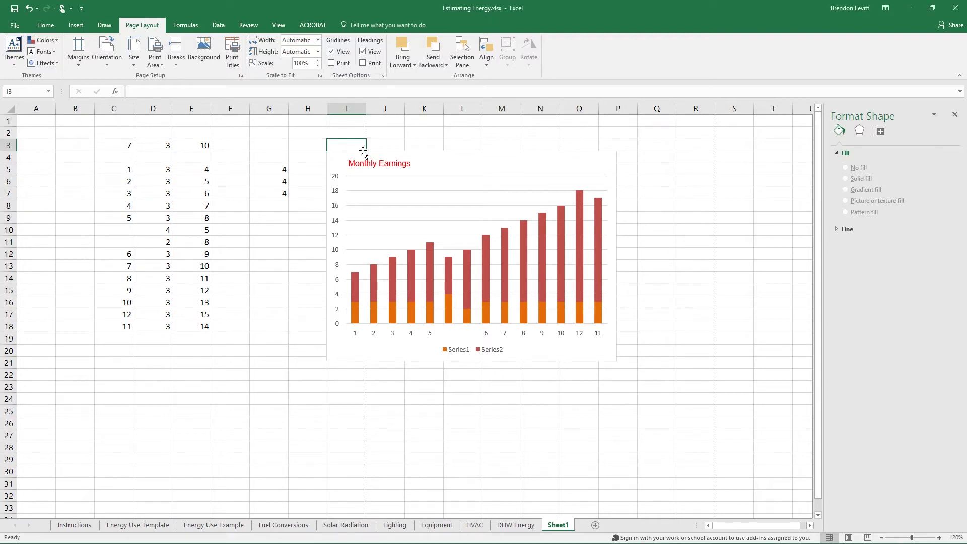
mouse_move(363, 145)
mouse_down()
mouse_move(613, 265)
mouse_move(625, 365)
mouse_up()
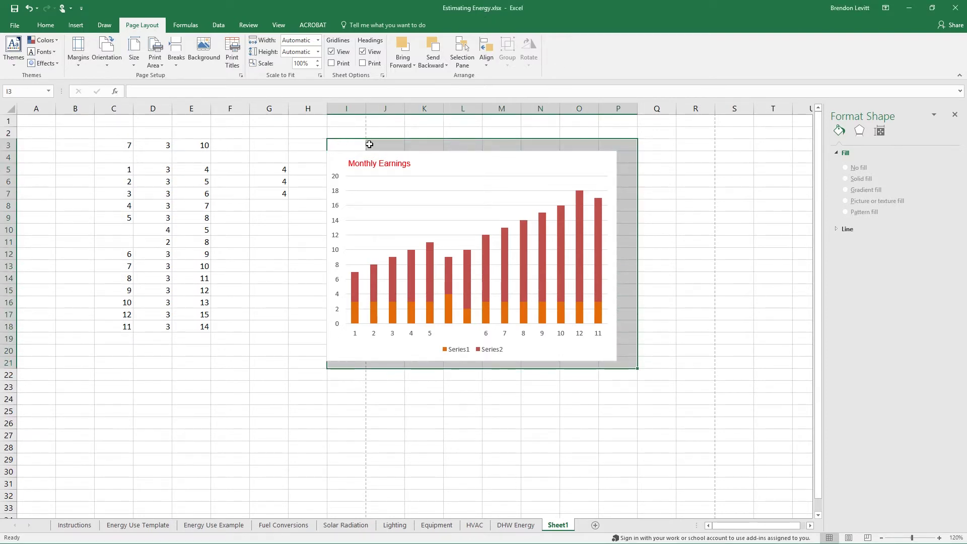
click(161, 65)
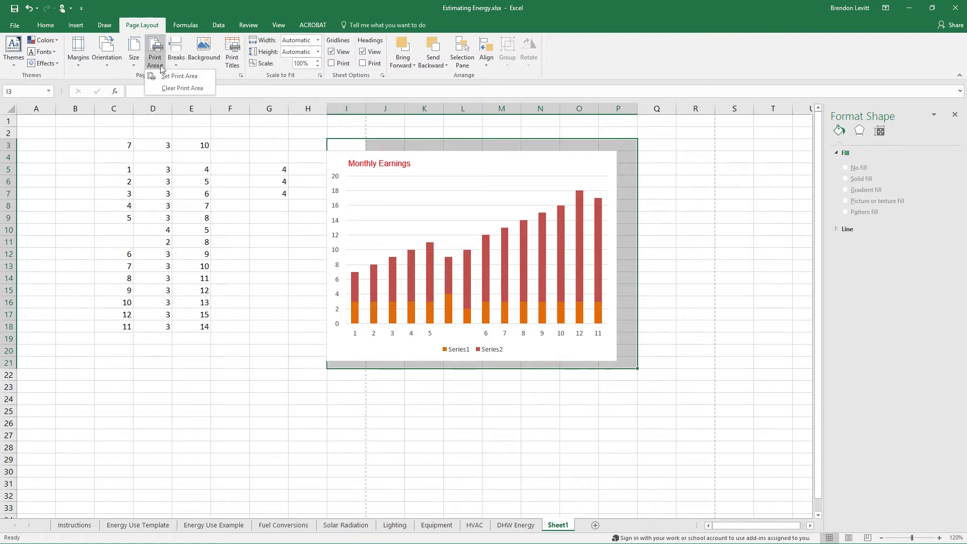
click(175, 75)
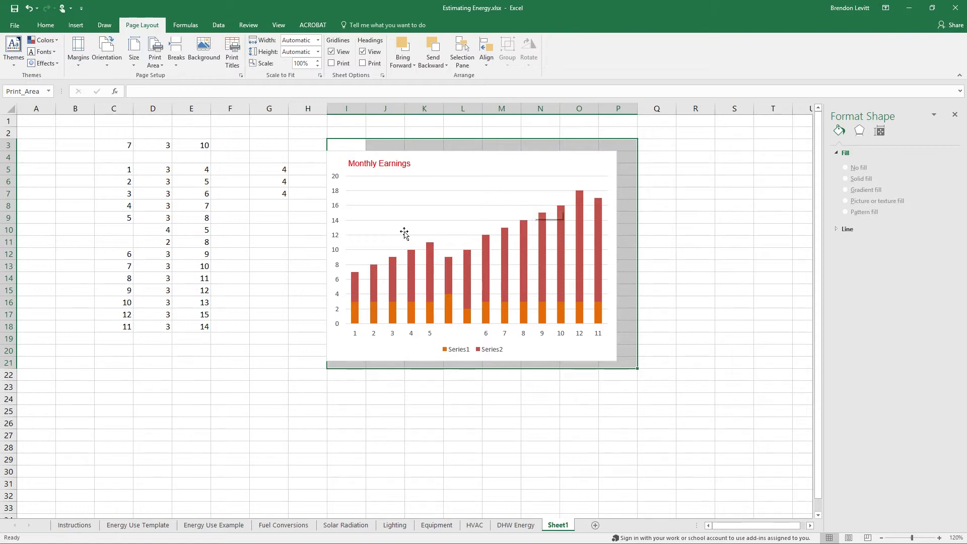
Preview the printout from Page Setup, choose Adobe PDF as the printer and return to the worksheet
click(232, 48)
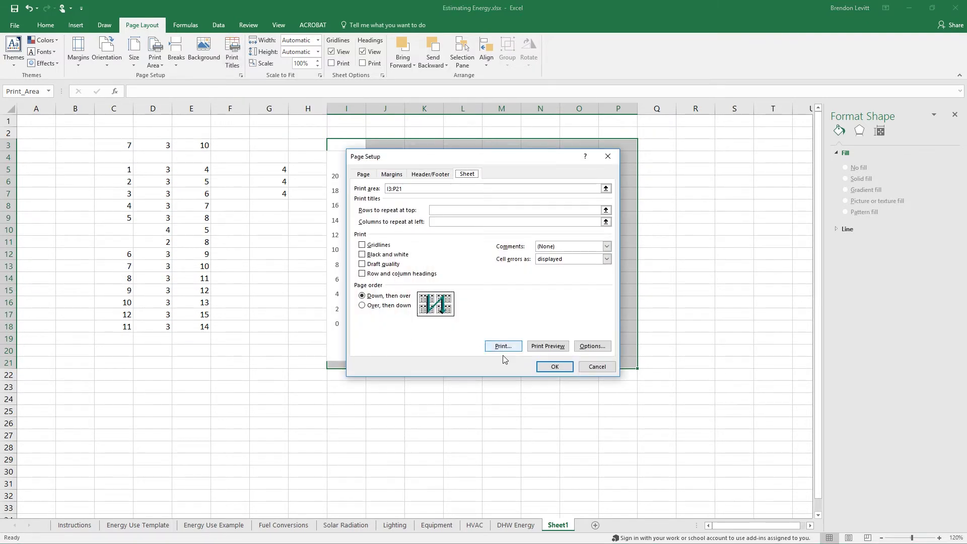
click(547, 346)
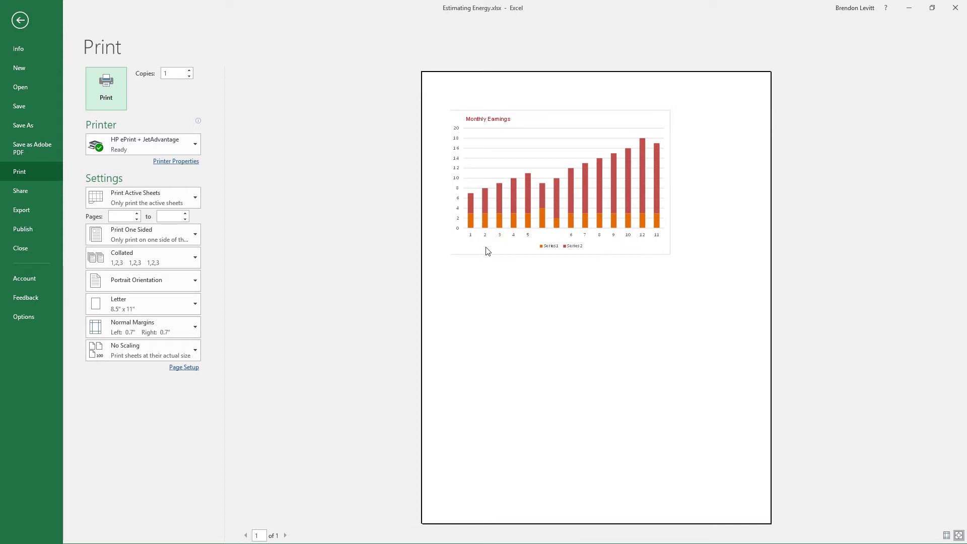
click(191, 144)
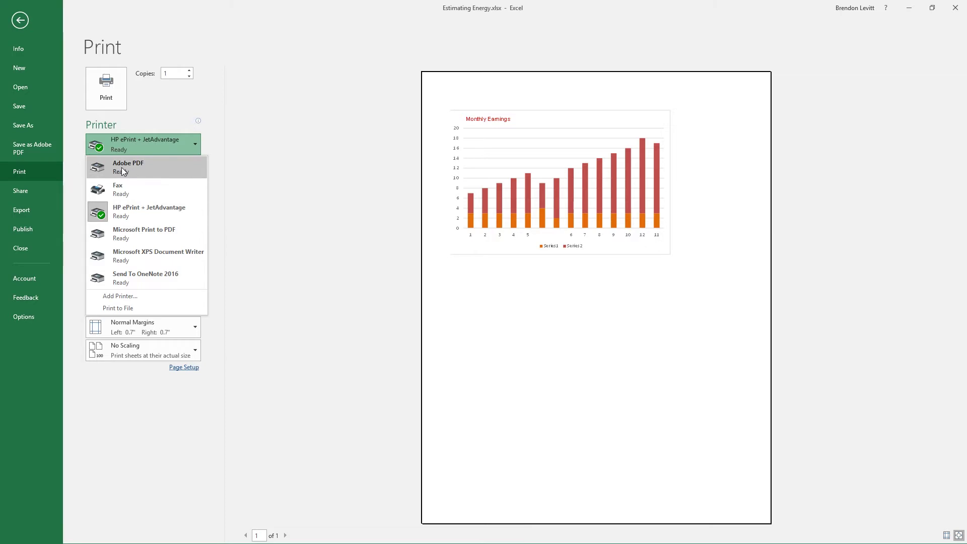
click(123, 168)
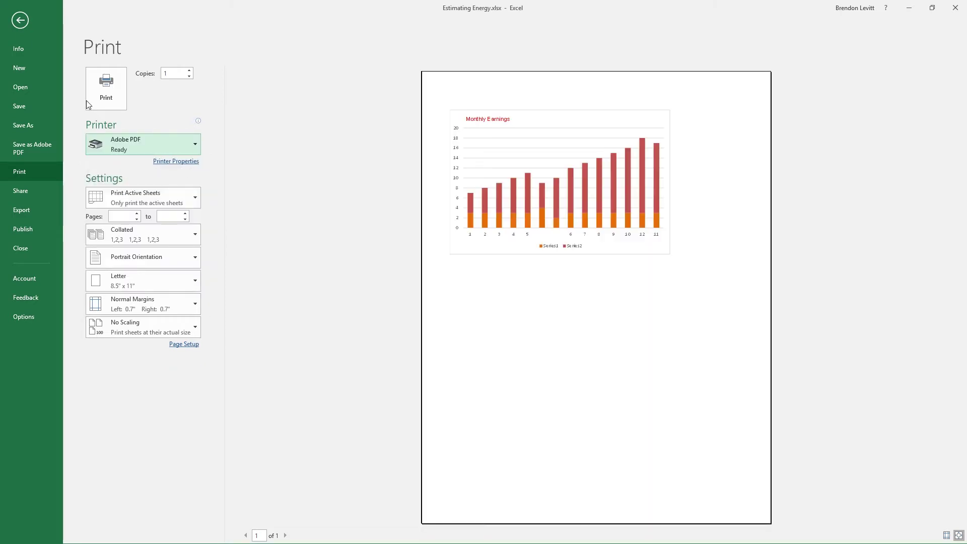
click(20, 21)
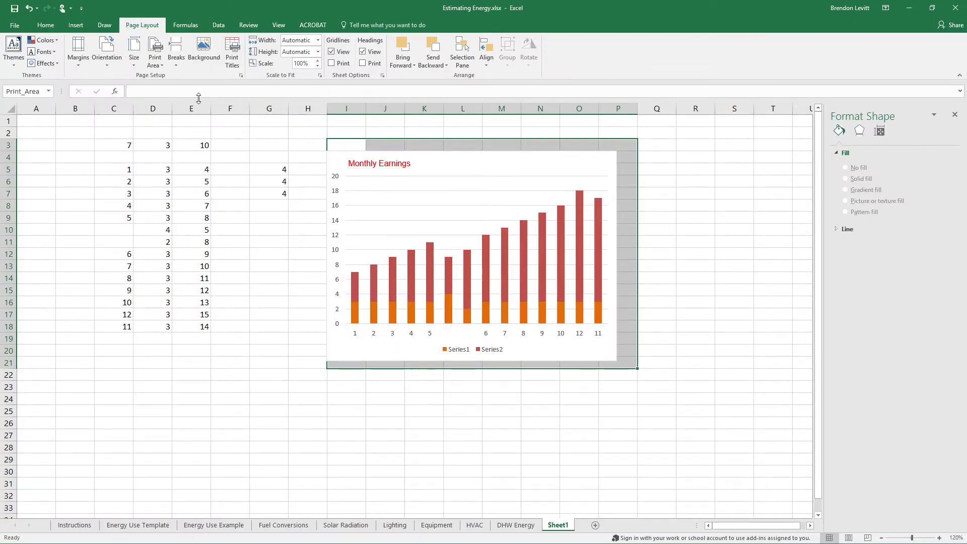
Set the page scaling to fit 1 page wide by 1 tall and preview the printout
click(233, 59)
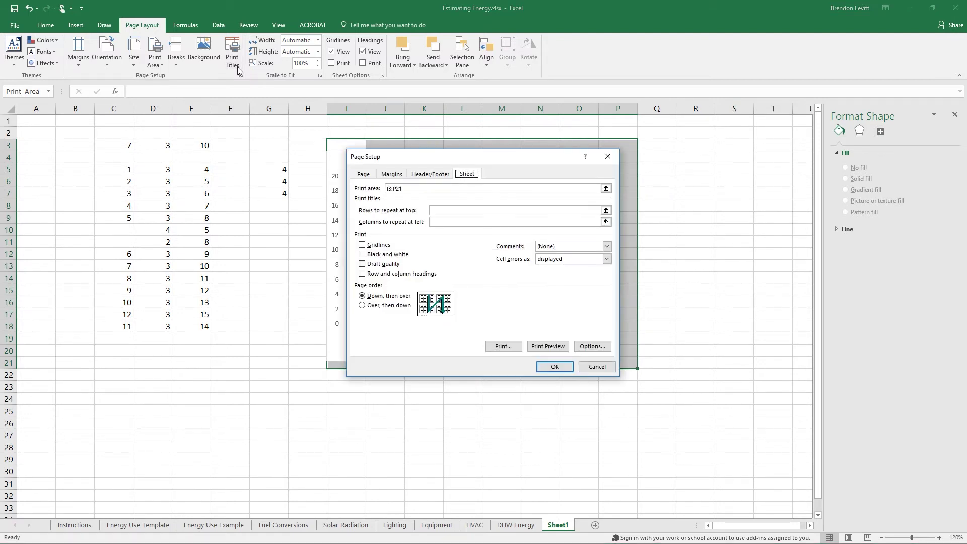
click(363, 174)
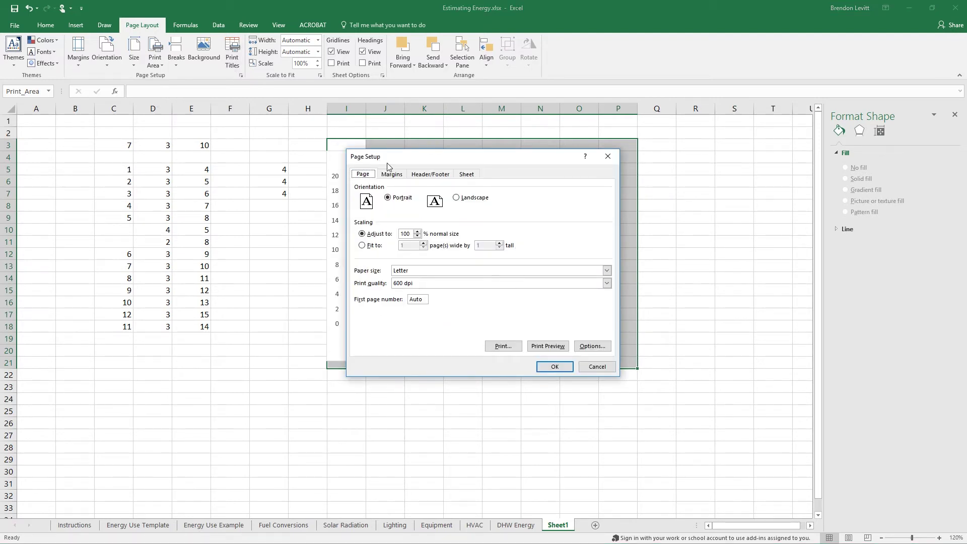
click(378, 247)
click(562, 351)
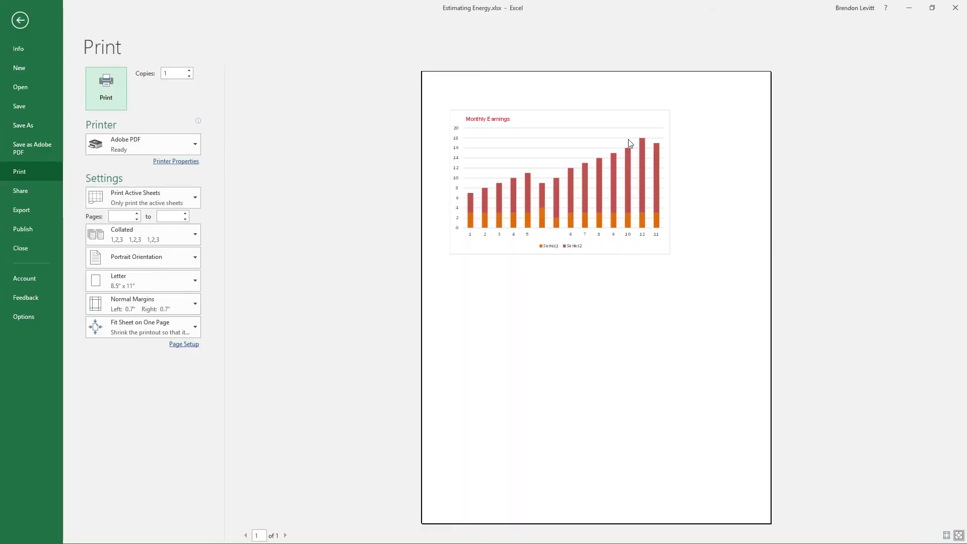
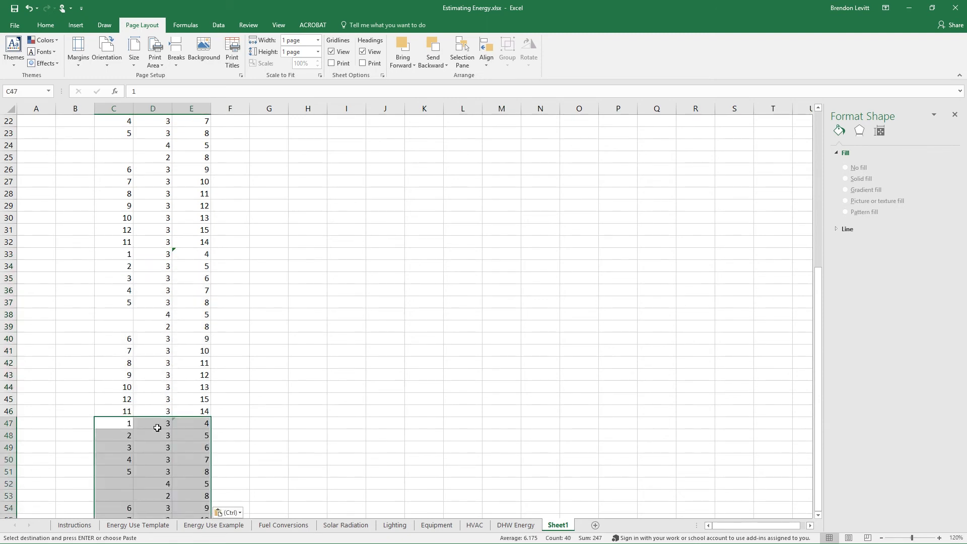
Move the values in C3:E3 up to row 1 and enter the headers Number, Day and Hour in C4 to E4
scroll(157, 426, up, 13)
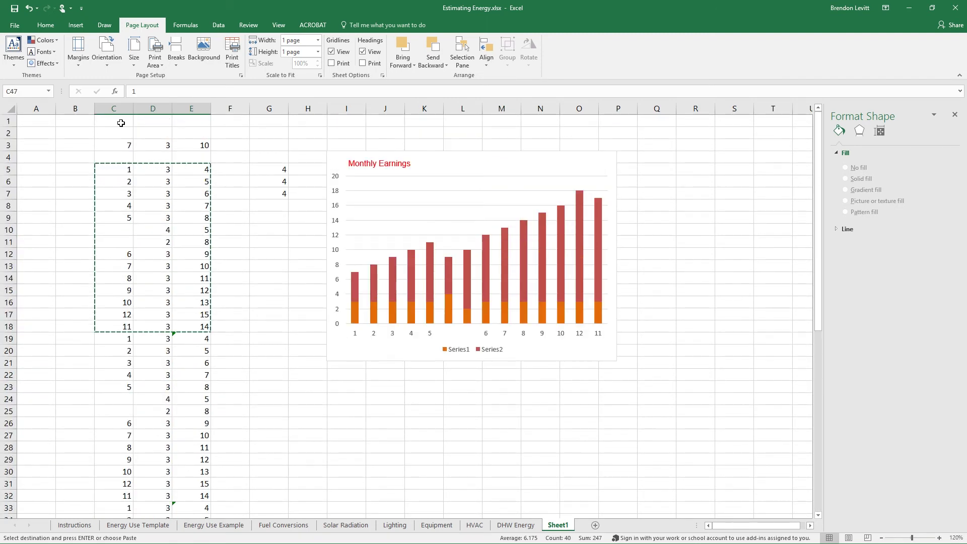
drag(125, 145, 207, 125)
click(130, 156)
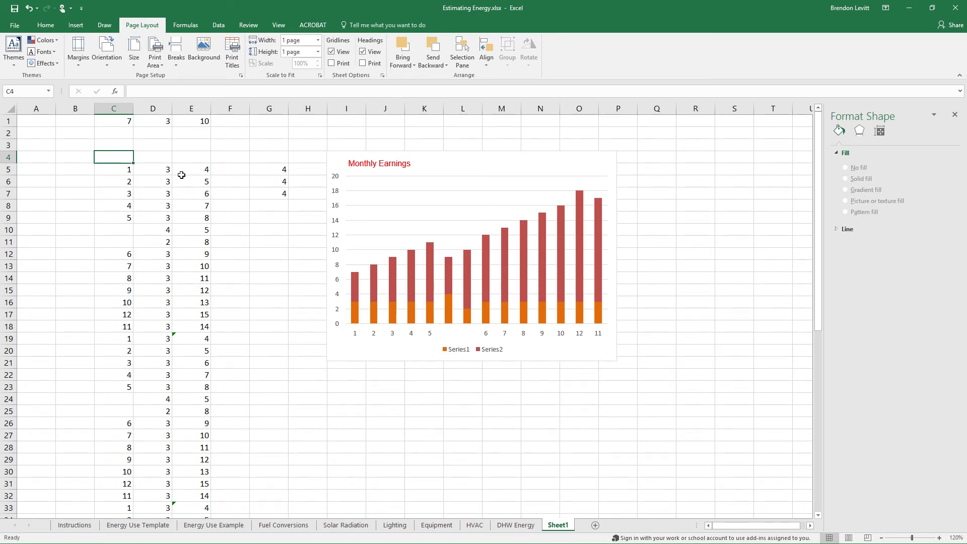
text(Number)
key(Tab)
text(D)
text(Day)
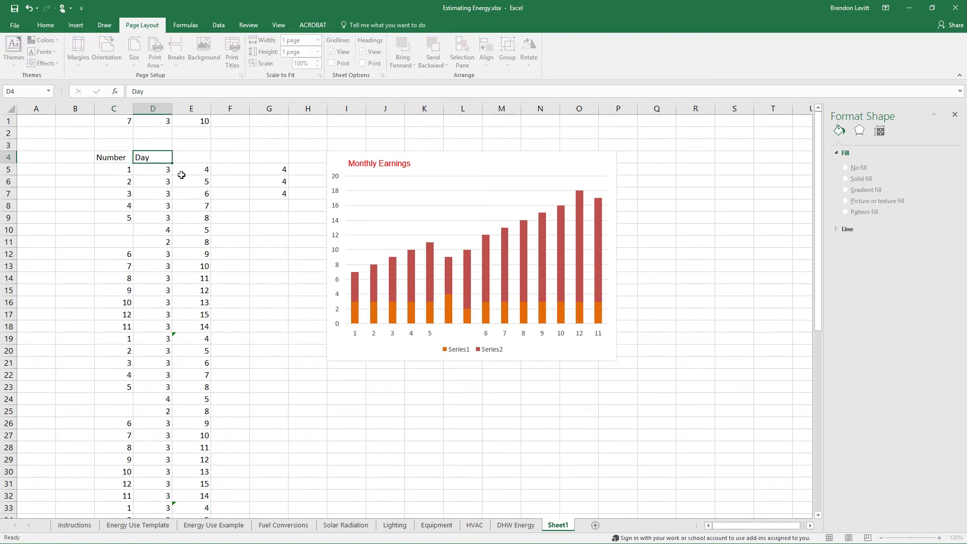
key(Tab)
text(Hour)
key(Return)
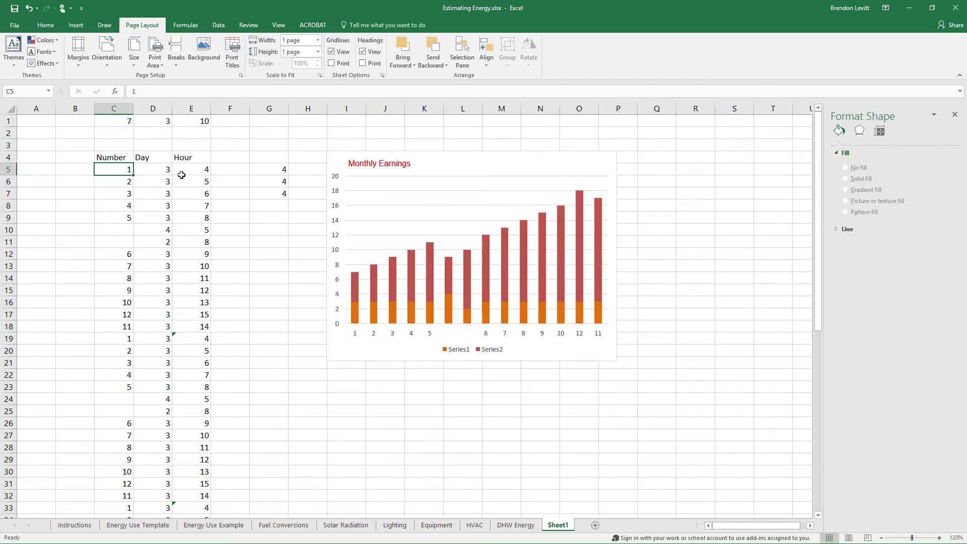
Split the window above row 5 and check that the header row stays in view over the data rows
scroll(204, 297, down, 6)
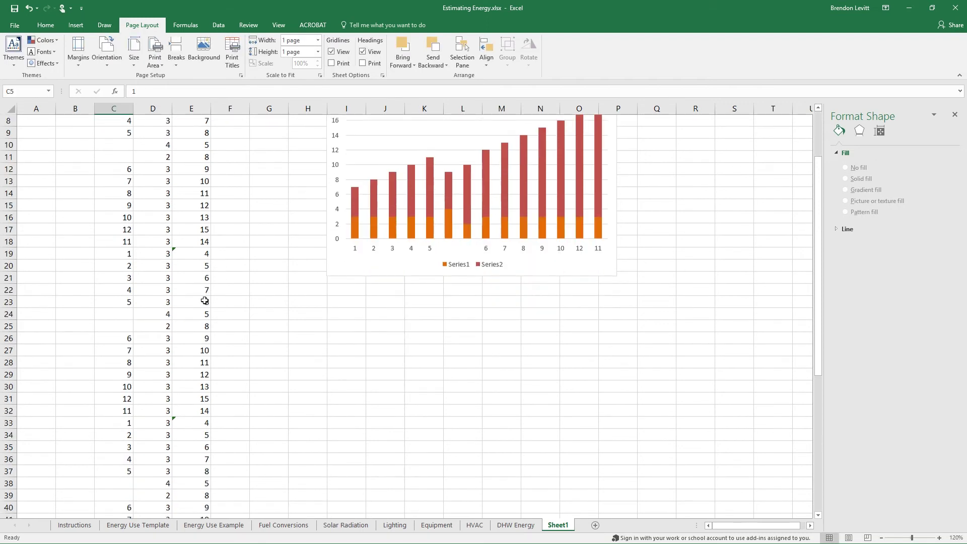
scroll(201, 319, up, 6)
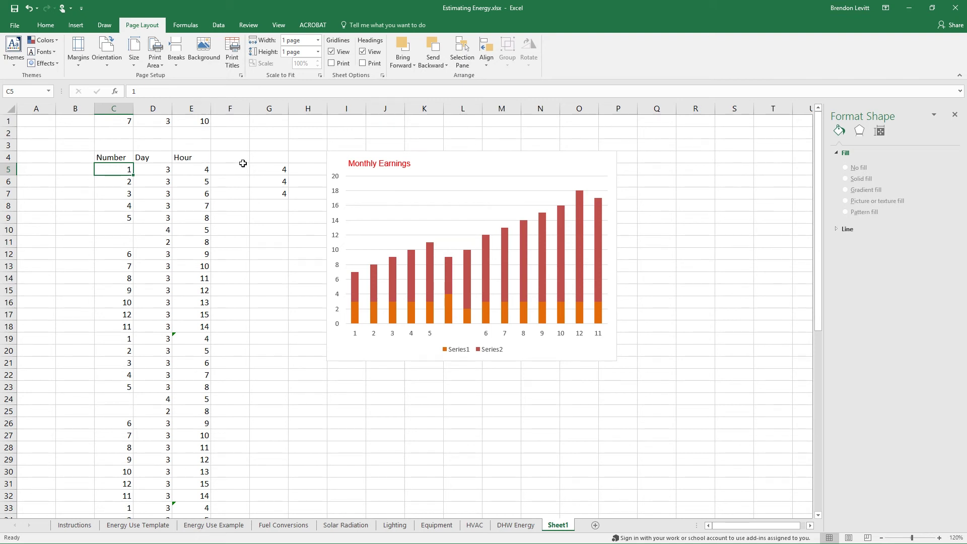
click(35, 145)
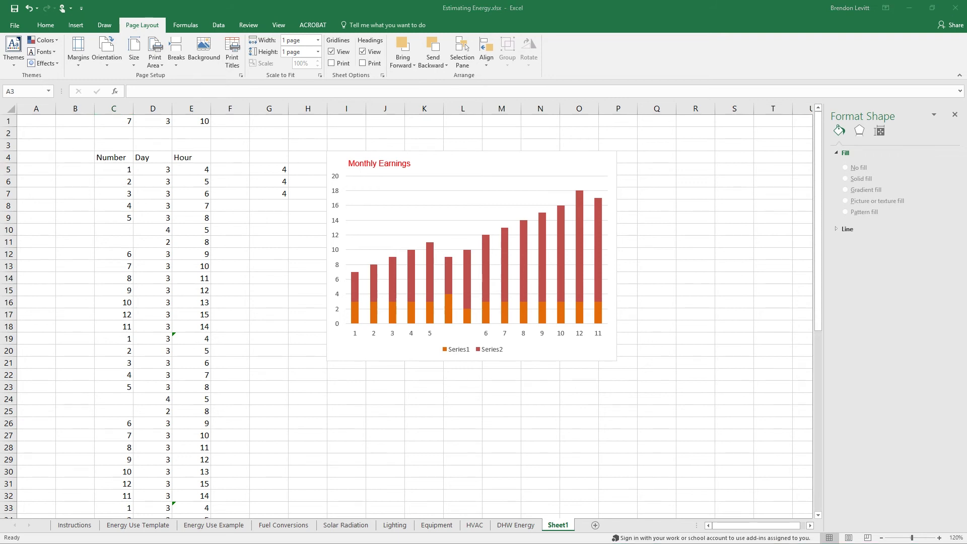
click(9, 171)
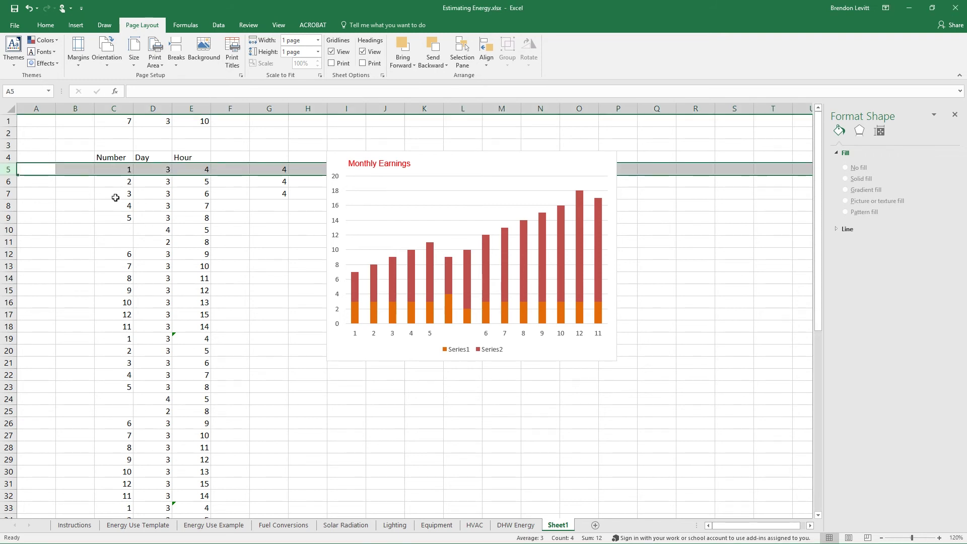
click(278, 25)
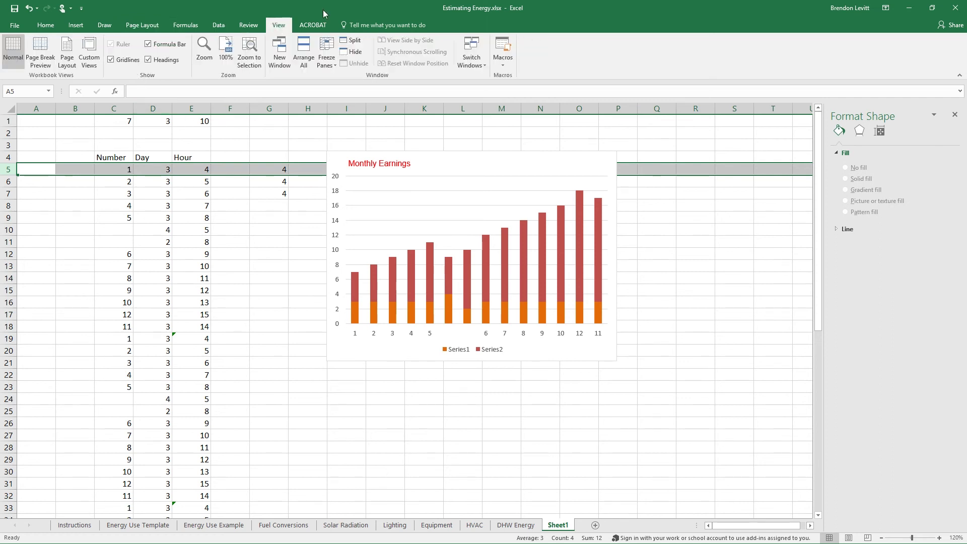
click(351, 40)
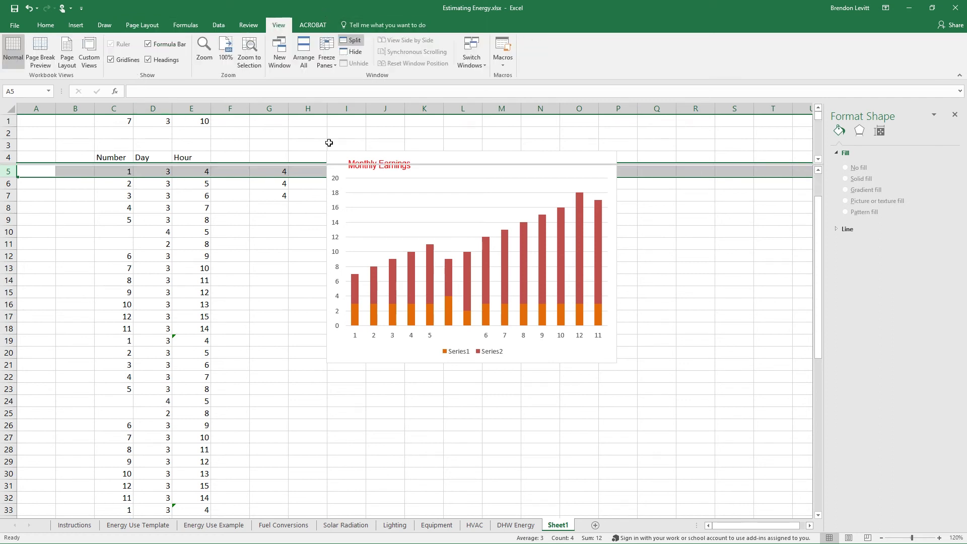
click(57, 205)
scroll(61, 195, down, 6)
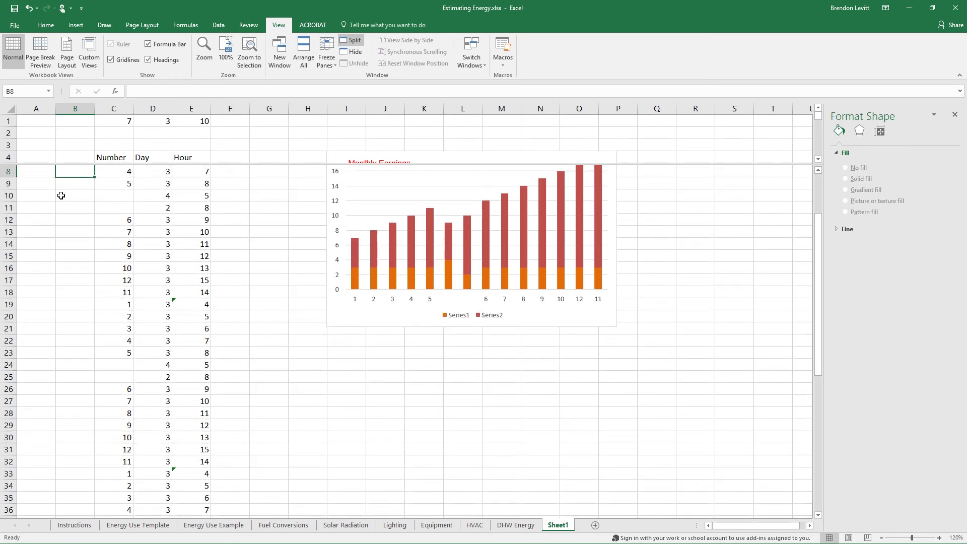
scroll(65, 214, up, 7)
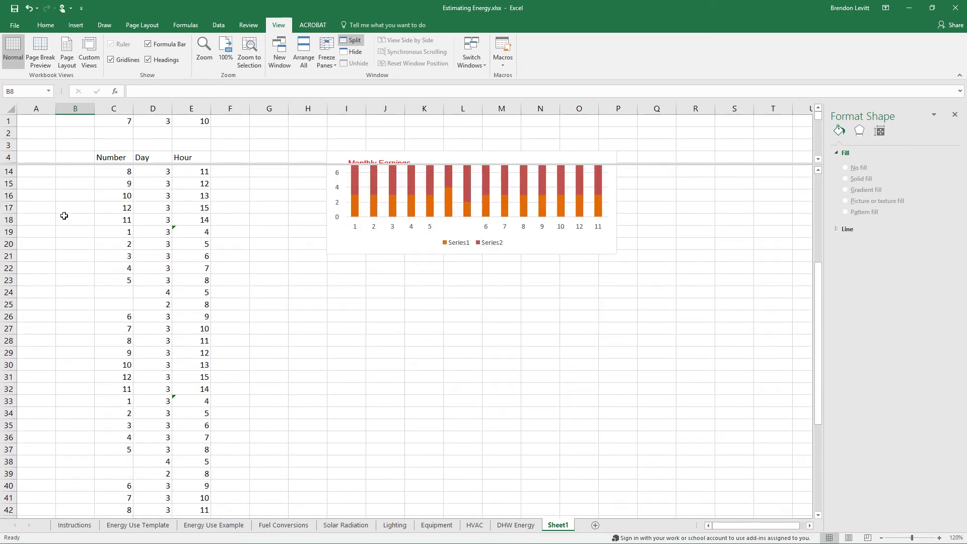
Examine the data rows in the lower pane against the Number, Day and Hour headers, selecting C4:E4
scroll(82, 197, down, 4)
scroll(88, 295, down, 6)
scroll(89, 295, up, 6)
drag(189, 159, 110, 157)
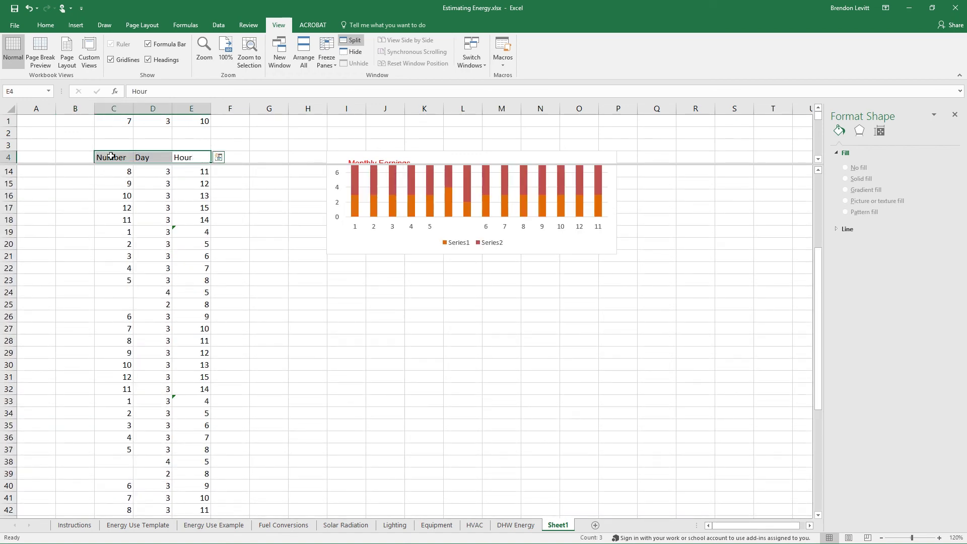
Shrink the upper split pane to a single row and make it show only header row 4
click(119, 144)
drag(99, 162, 107, 126)
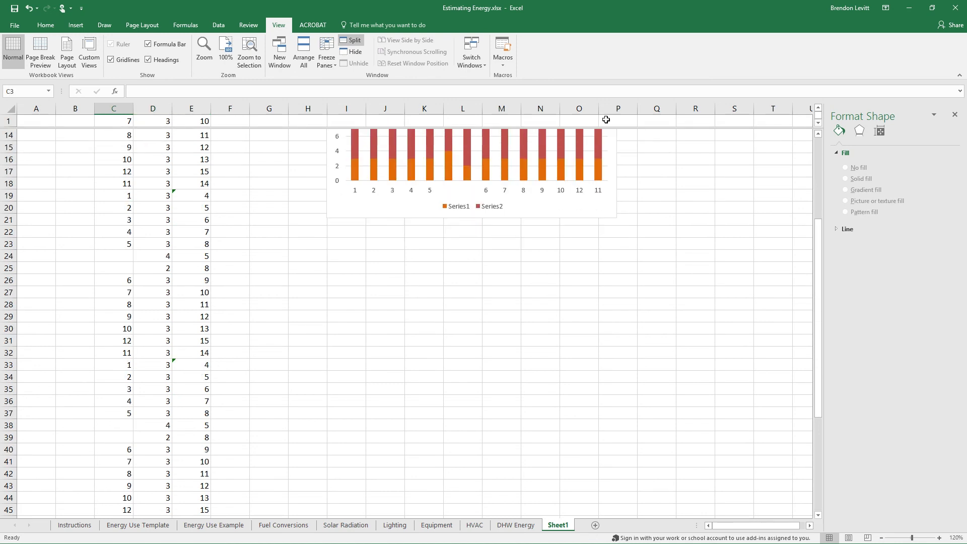
click(818, 122)
click(818, 123)
click(818, 122)
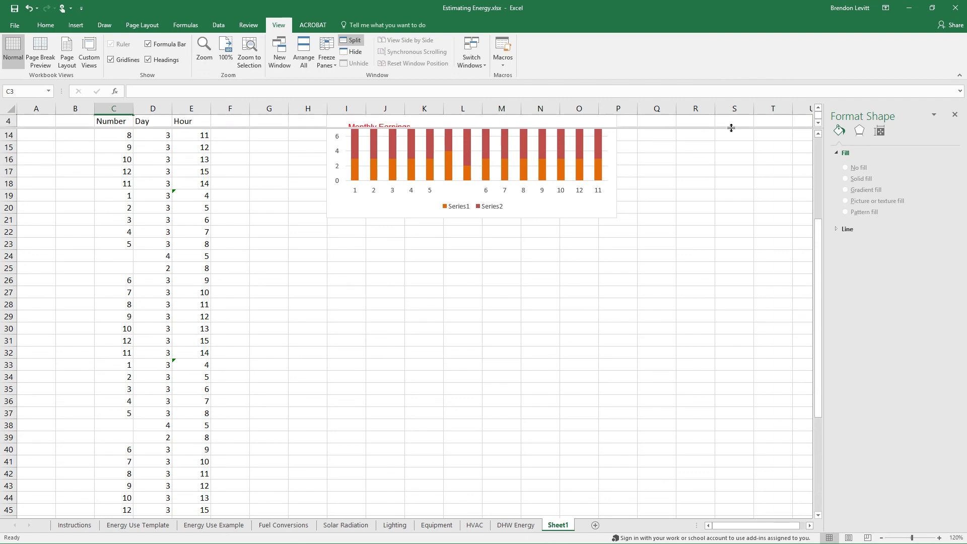
Look through the lower pane's data down to row 60 and back to row 1 under the one-row header pane
click(115, 196)
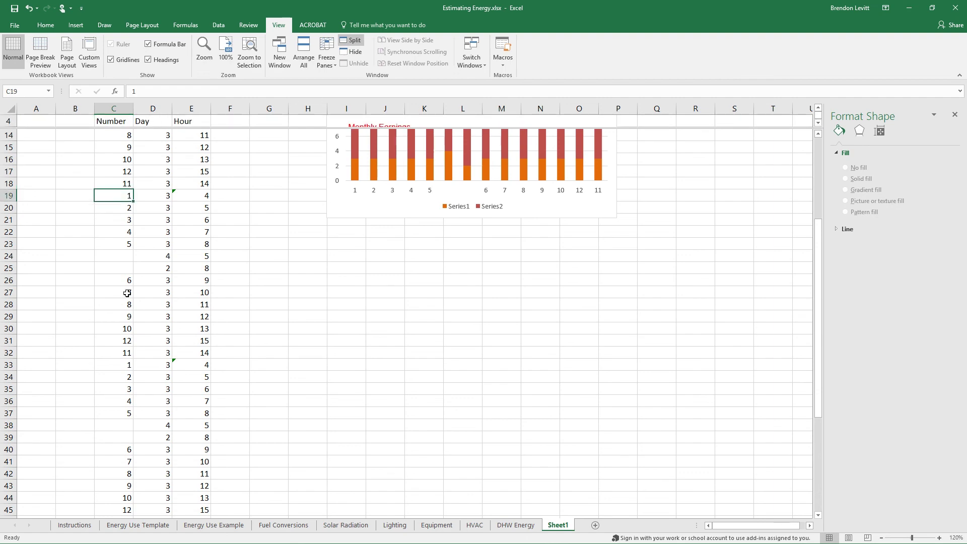
scroll(126, 300, up, 4)
scroll(128, 303, down, 6)
scroll(128, 303, down, 6)
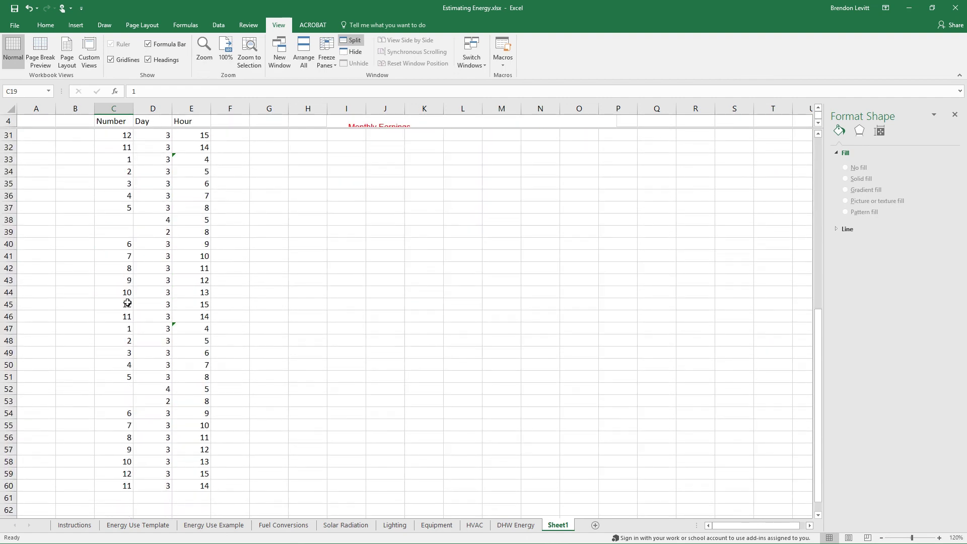
scroll(128, 303, up, 12)
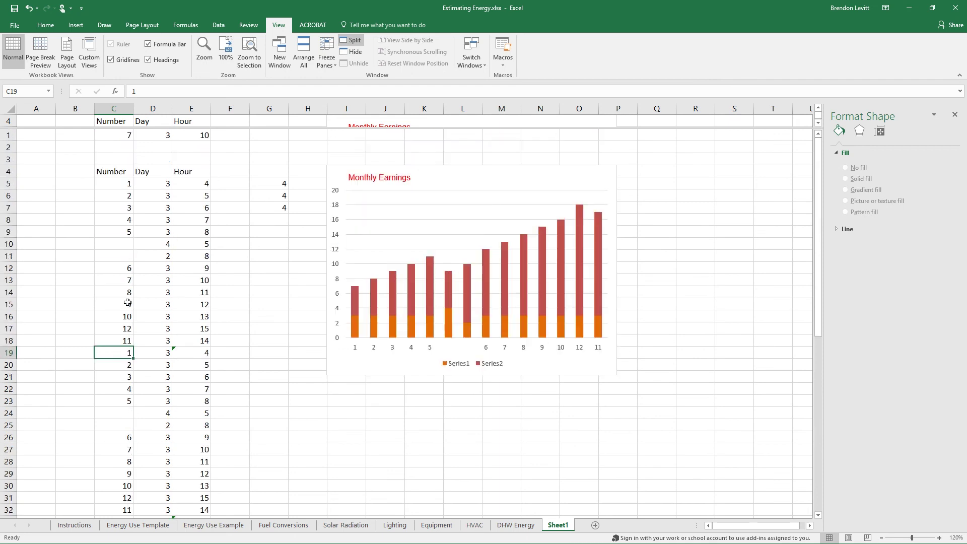